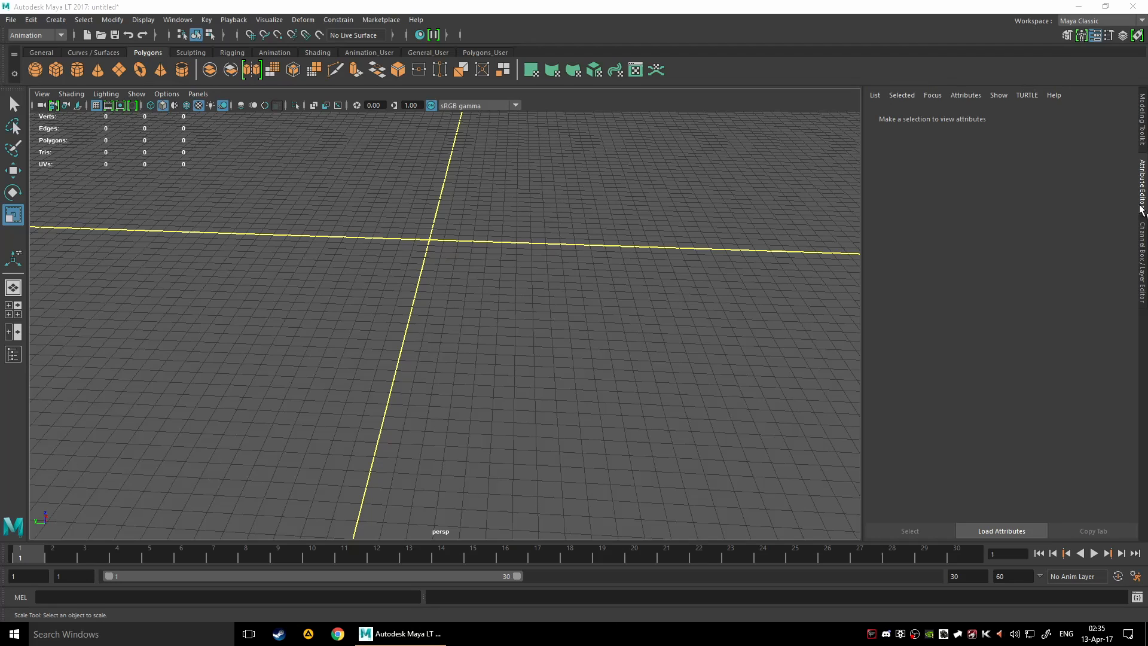
# Show the Channel Box and create a polygon torus at the origin.
pyautogui.click(1144, 251)
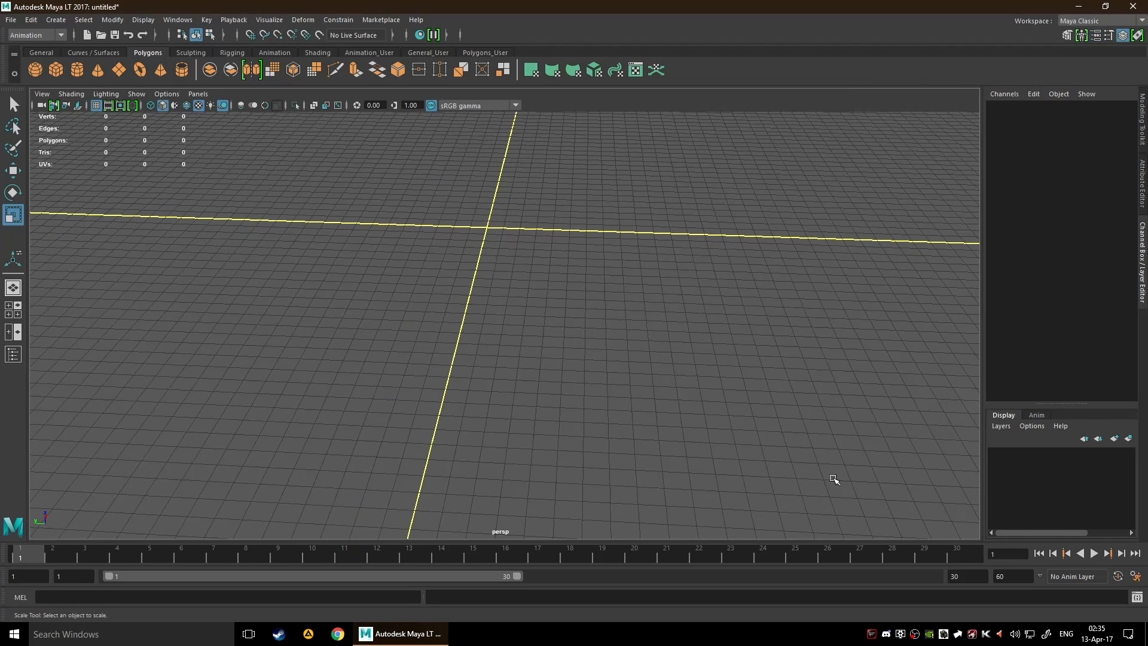
pyautogui.keyDown('alt'); pyautogui.moveTo(494, 225); pyautogui.dragTo(490, 374, button='middle'); pyautogui.keyUp('alt')
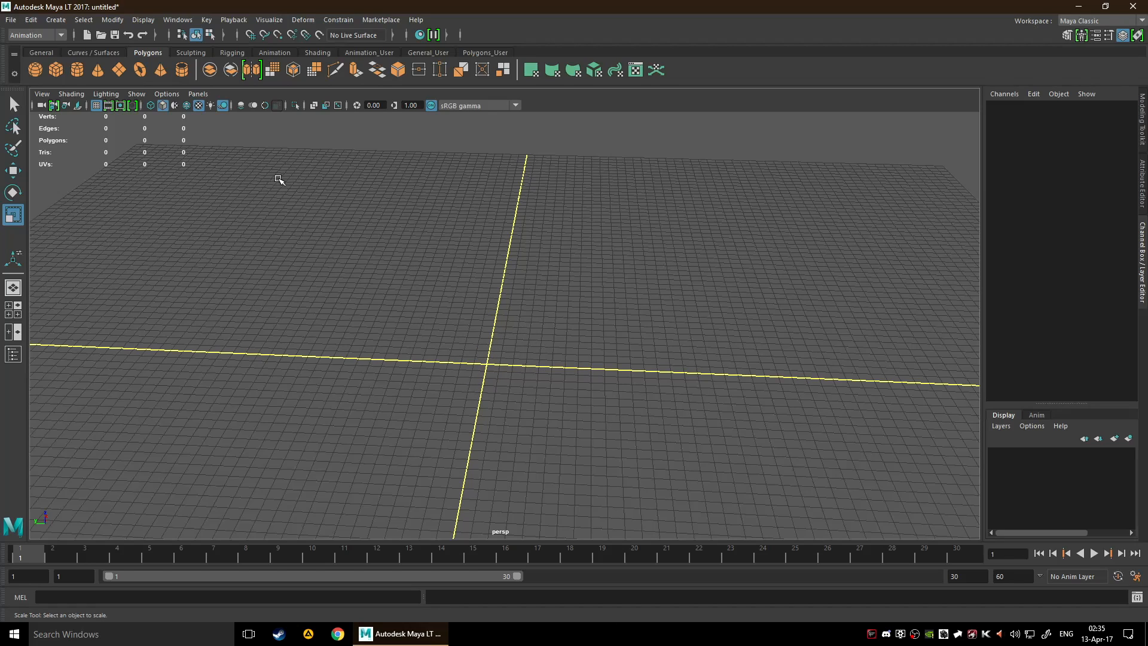
pyautogui.click(140, 69)
pyautogui.scroll(2, 558, 387)
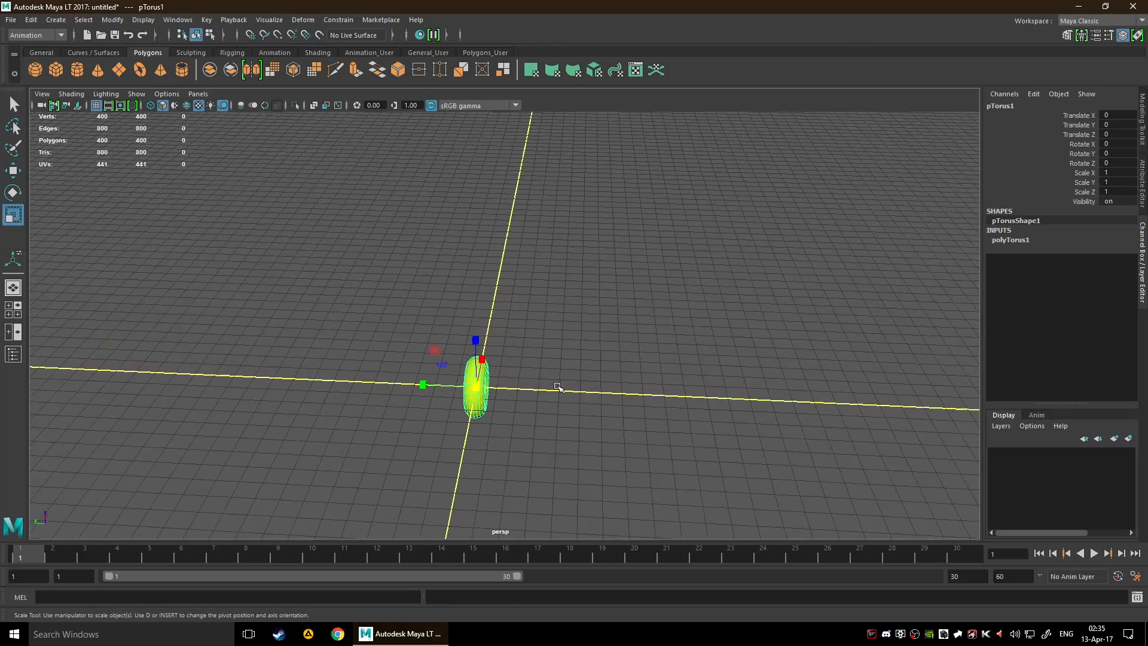
pyautogui.keyDown('alt'); pyautogui.moveTo(558, 387); pyautogui.dragTo(307, 367); pyautogui.keyUp('alt')
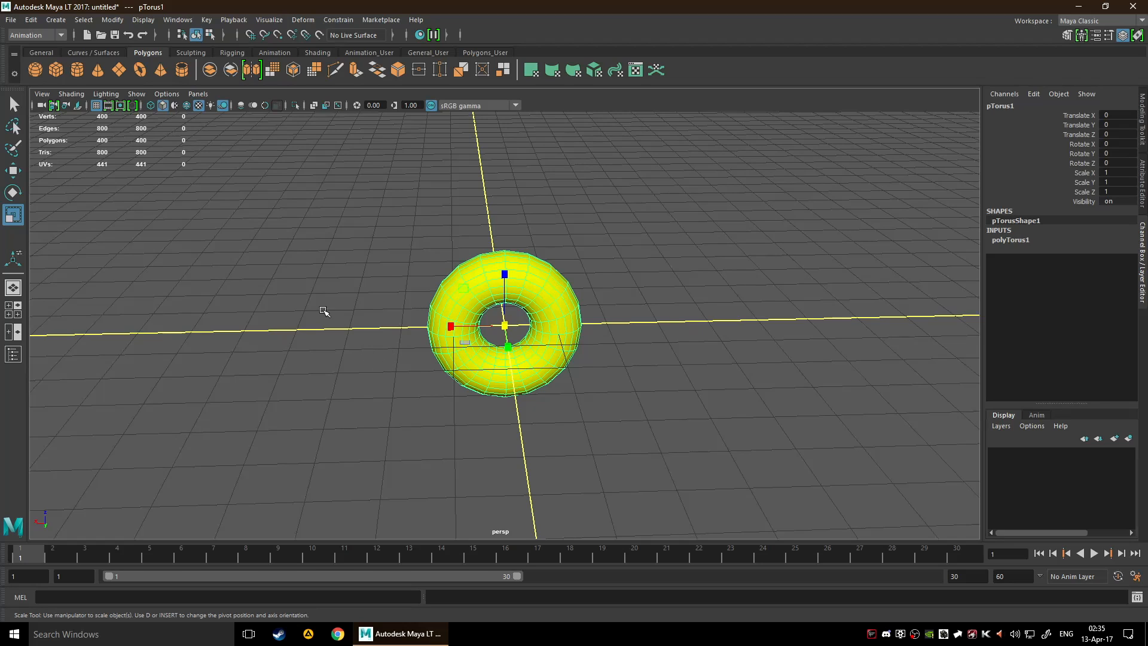
# Create a polygon pipe at the origin inside the torus and clear the selection.
pyautogui.click(182, 70)
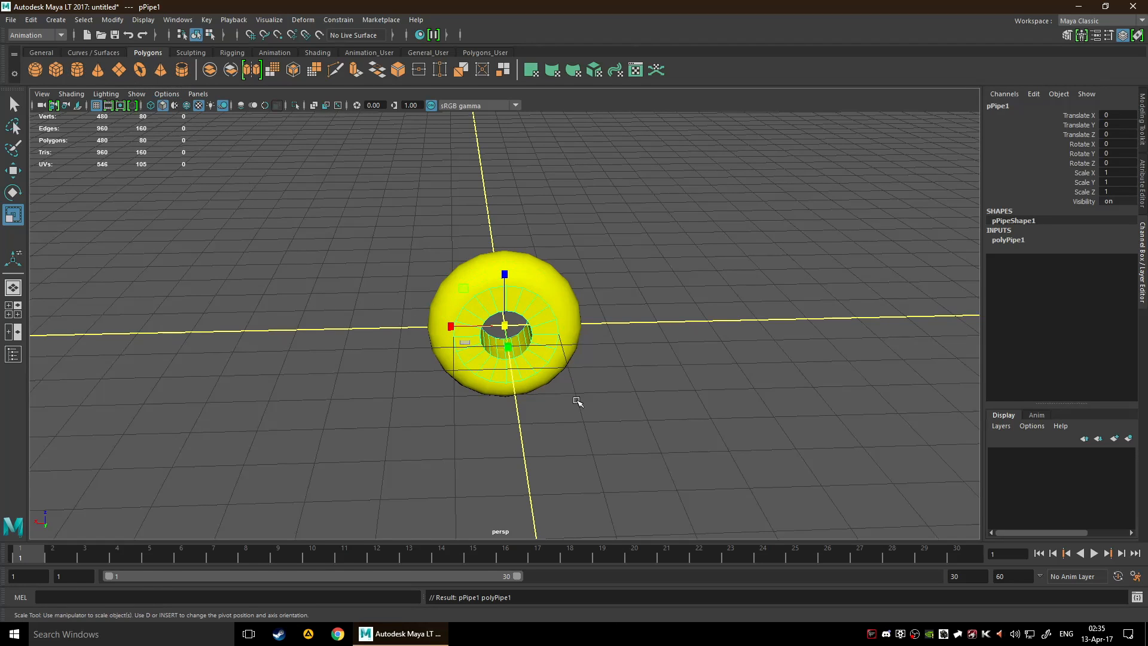
pyautogui.moveTo(615, 360)
pyautogui.keyDown('alt'); pyautogui.mouseDown()
pyautogui.moveTo(604, 346)
pyautogui.moveTo(517, 343)
pyautogui.moveTo(595, 357)
pyautogui.mouseUp(); pyautogui.keyUp('alt')
pyautogui.click(668, 302)
pyautogui.keyDown('alt'); pyautogui.moveTo(676, 301); pyautogui.dragTo(603, 308); pyautogui.keyUp('alt')
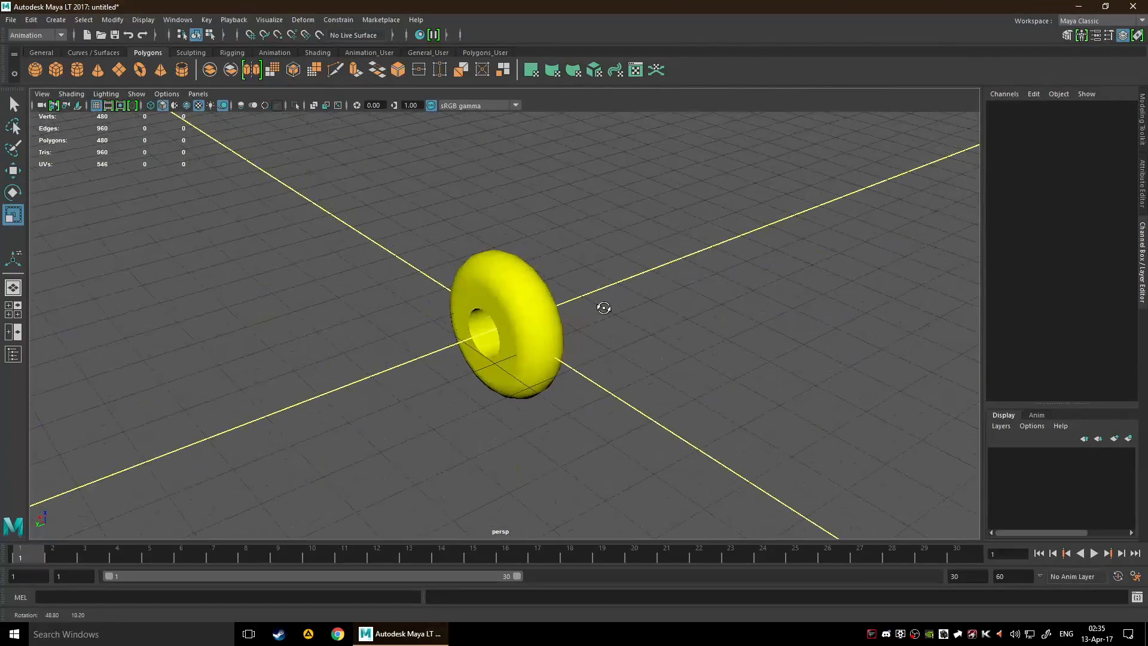
# Select the torus and the pipe in turn to tell the two overlapping objects apart, then clear the selection.
pyautogui.click(545, 323)
pyautogui.keyDown('alt'); pyautogui.moveTo(584, 244); pyautogui.dragTo(643, 238); pyautogui.keyUp('alt')
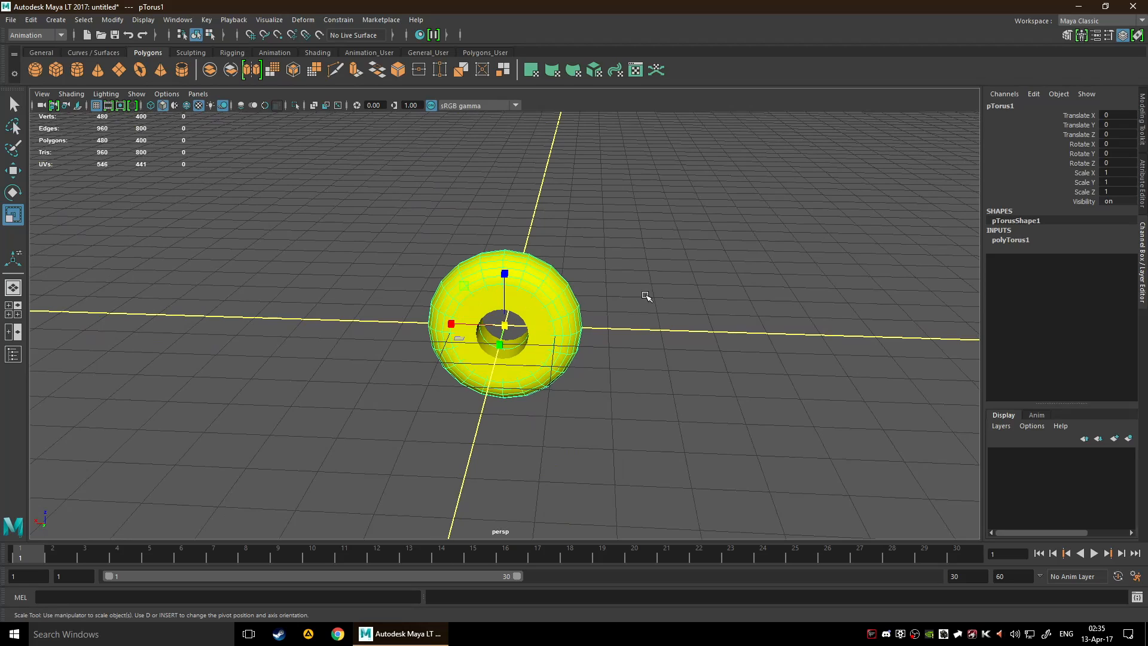
pyautogui.click(646, 296)
pyautogui.click(530, 302)
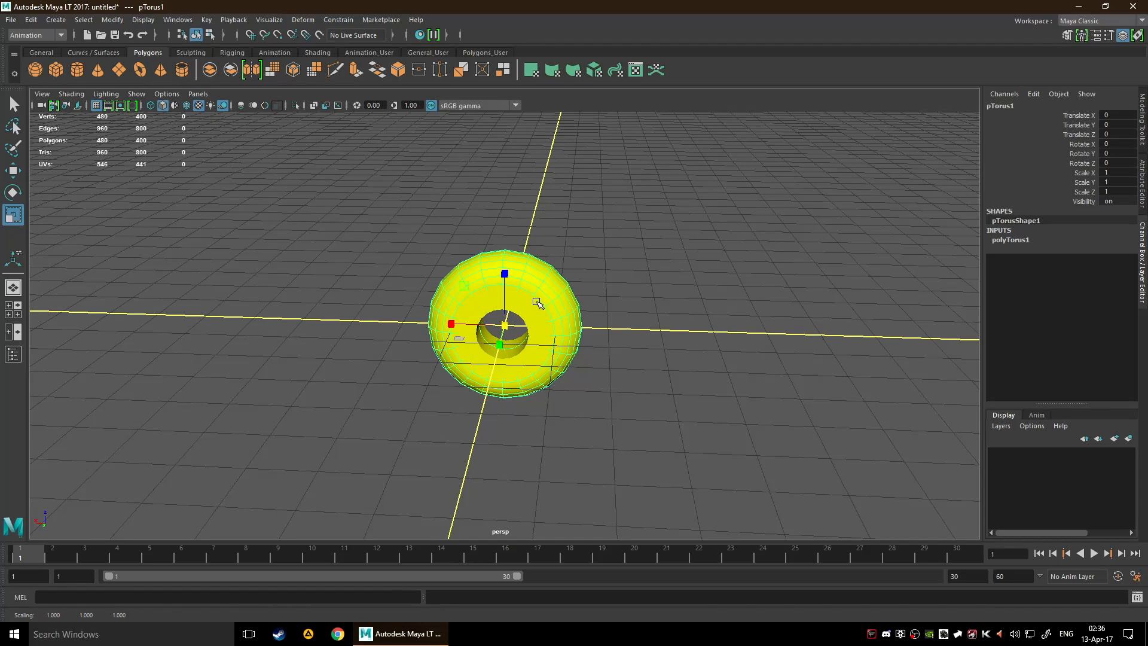
pyautogui.click(589, 290)
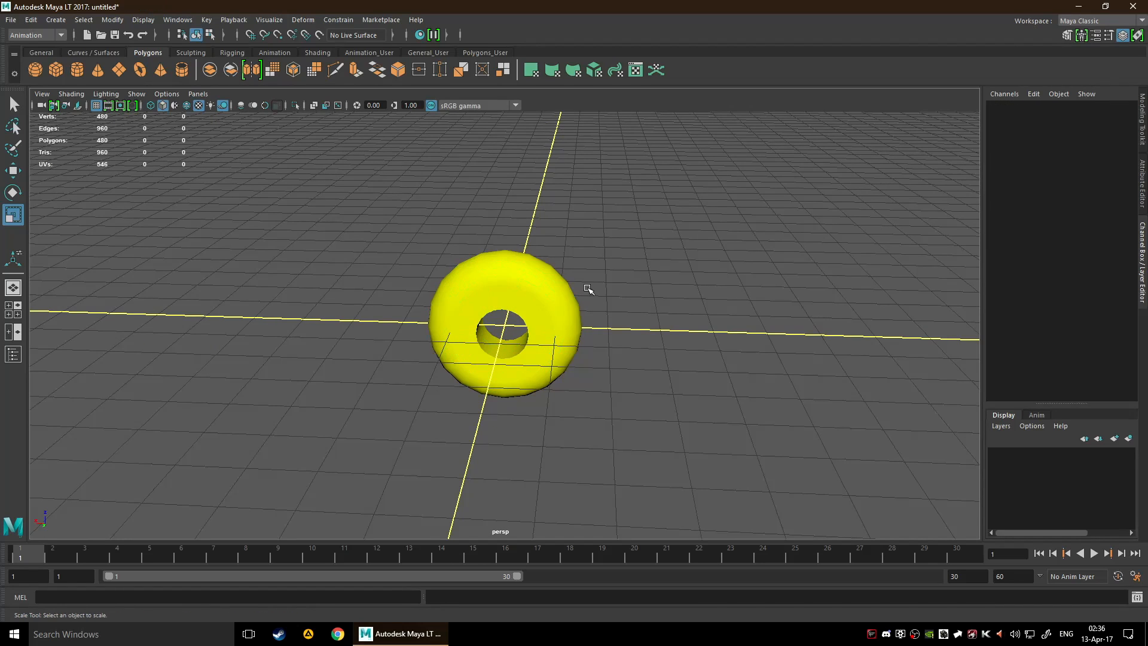
pyautogui.click(531, 333)
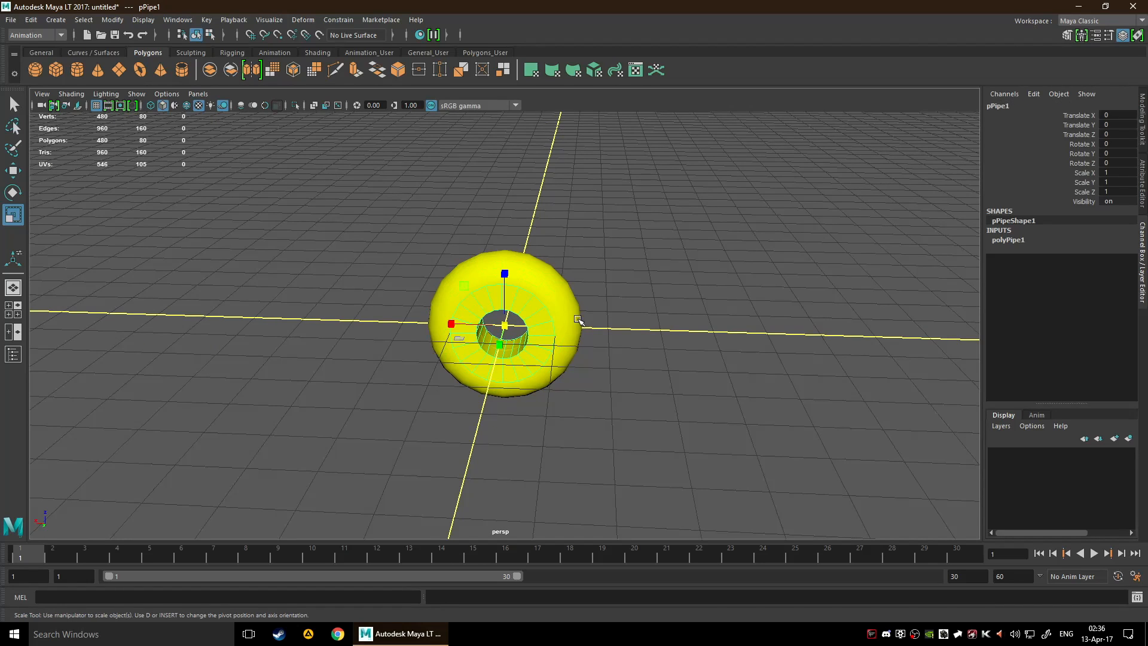
pyautogui.click(599, 296)
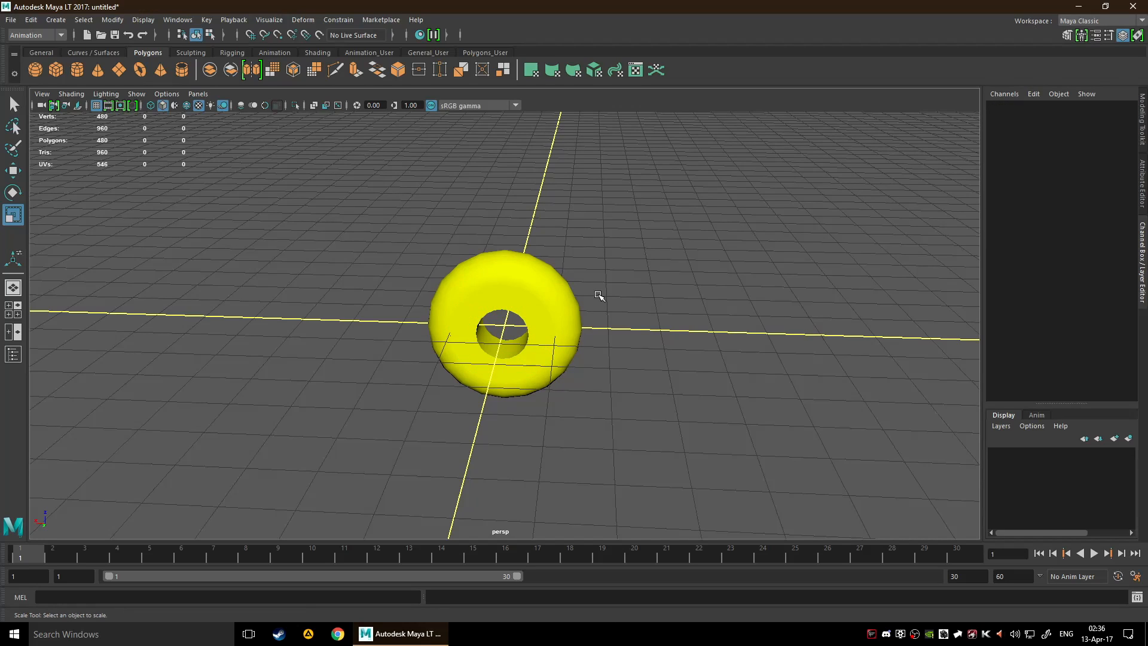
# Select the pipe with the Select Tool active and isolate it in the perspective view.
pyautogui.click(532, 327)
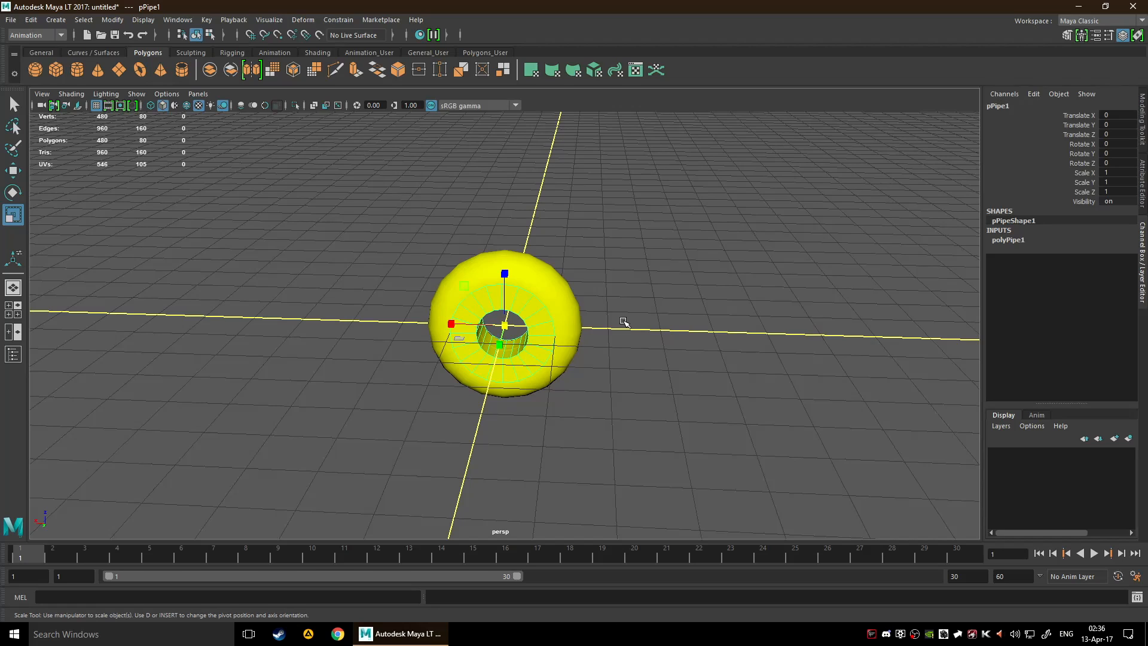
pyautogui.press('q')
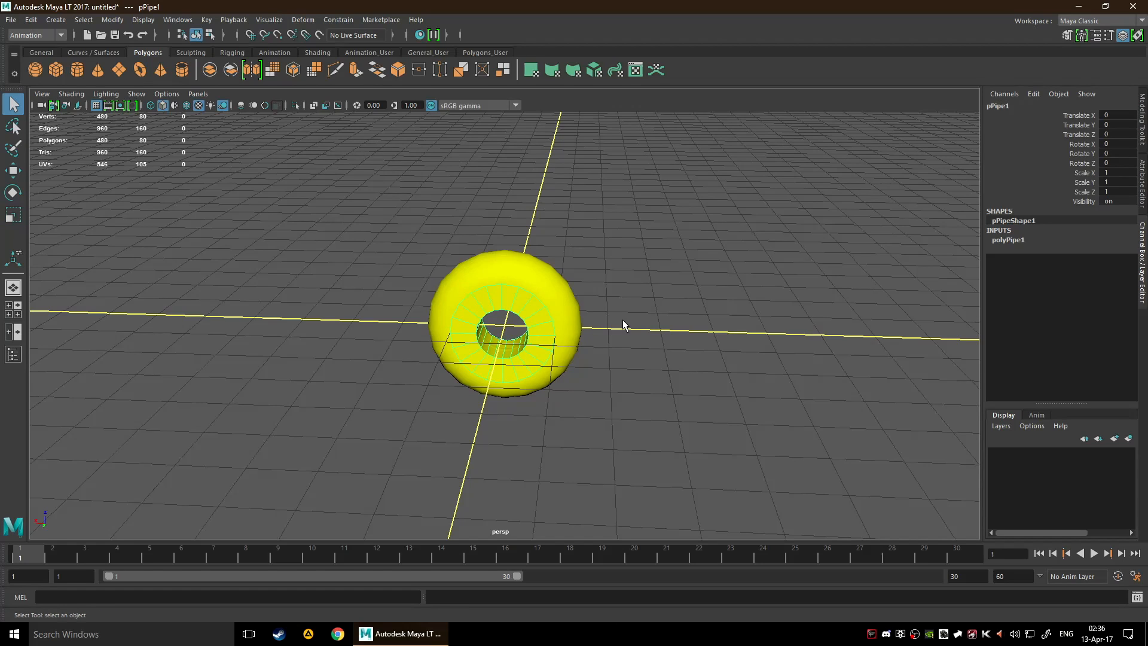
pyautogui.hotkey('ctrl', '1')
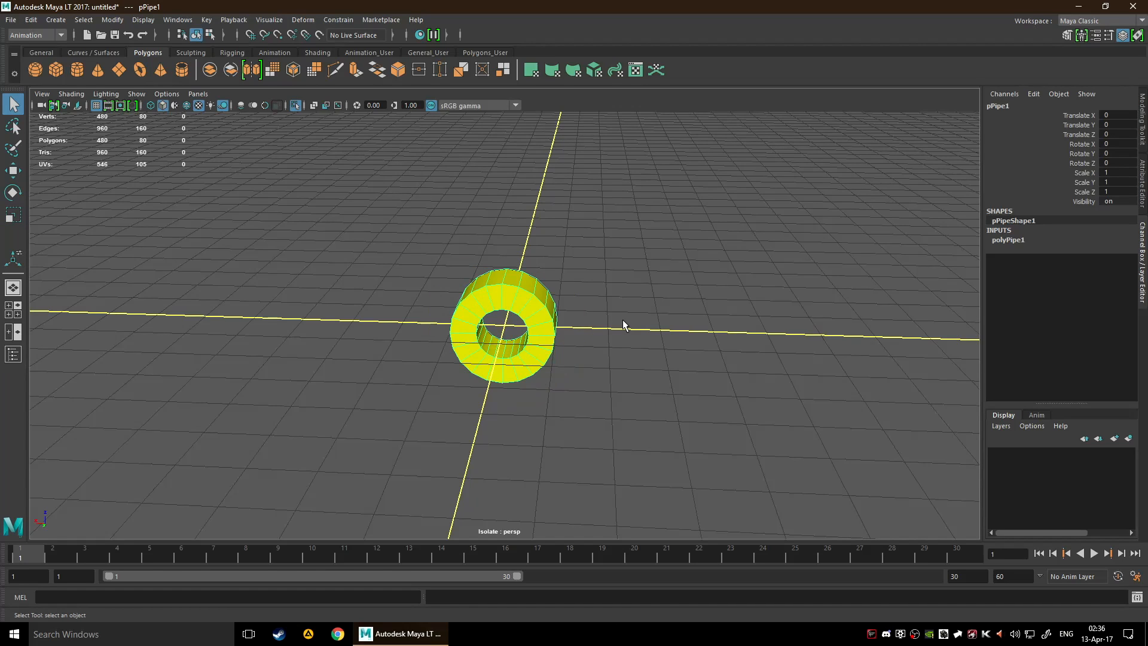
pyautogui.scroll(5, 622, 325)
pyautogui.scroll(-4, 621, 325)
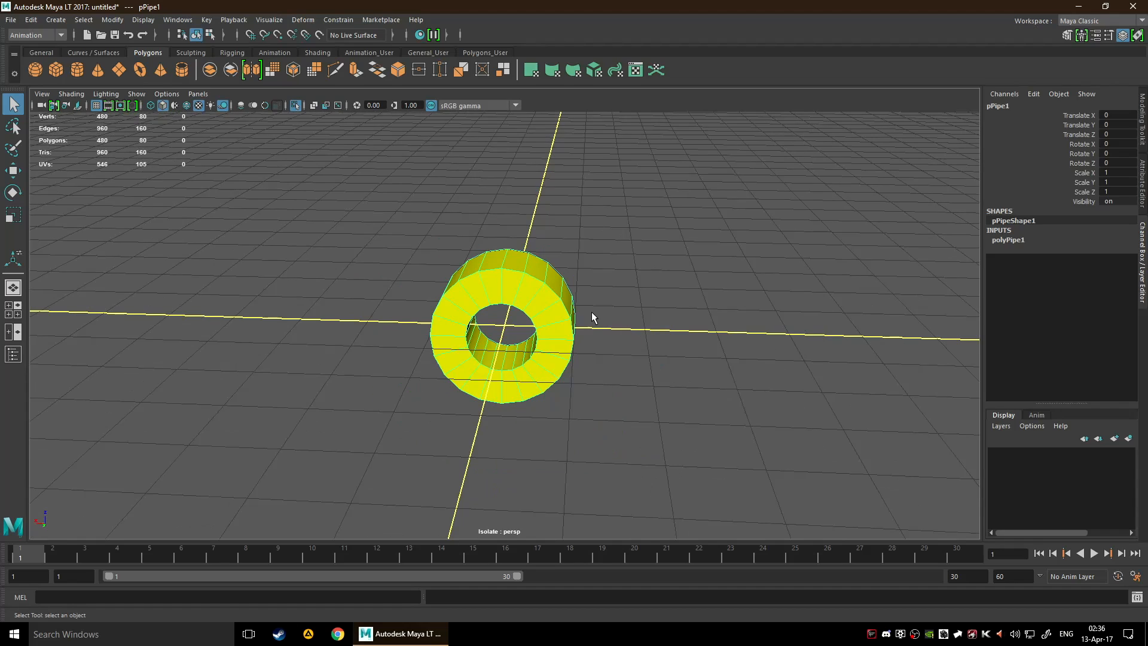
# Review the Isolate Select options of the perspective view and clear the pipe's selection.
pyautogui.click(136, 94)
pyautogui.moveTo(165, 115)
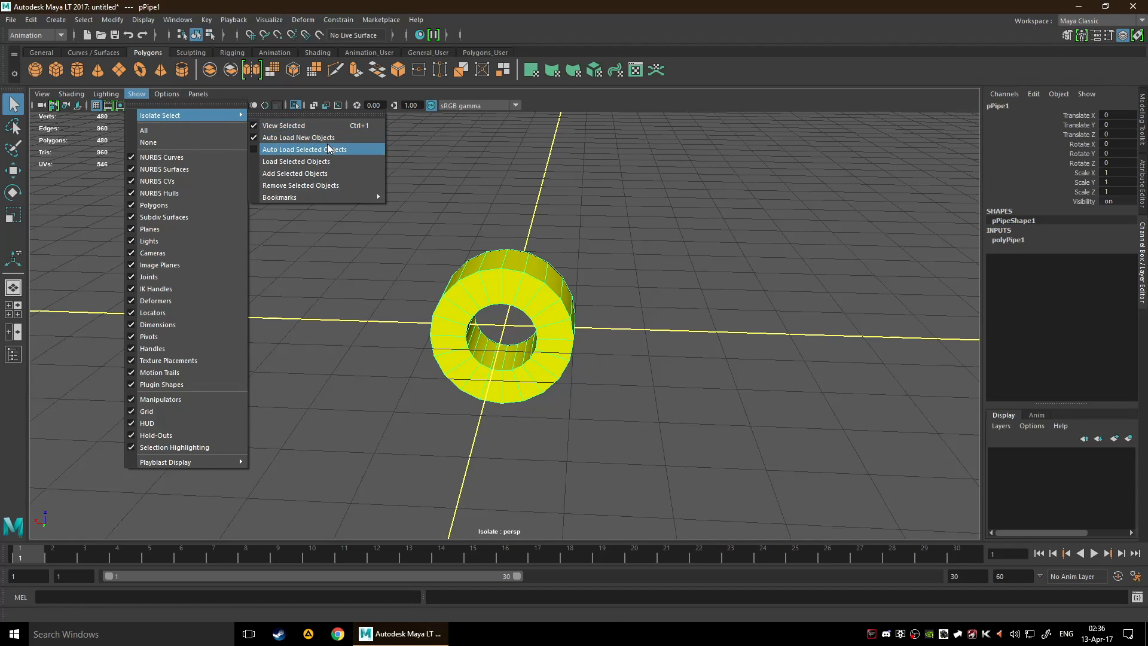
pyautogui.click(536, 192)
pyautogui.click(537, 192)
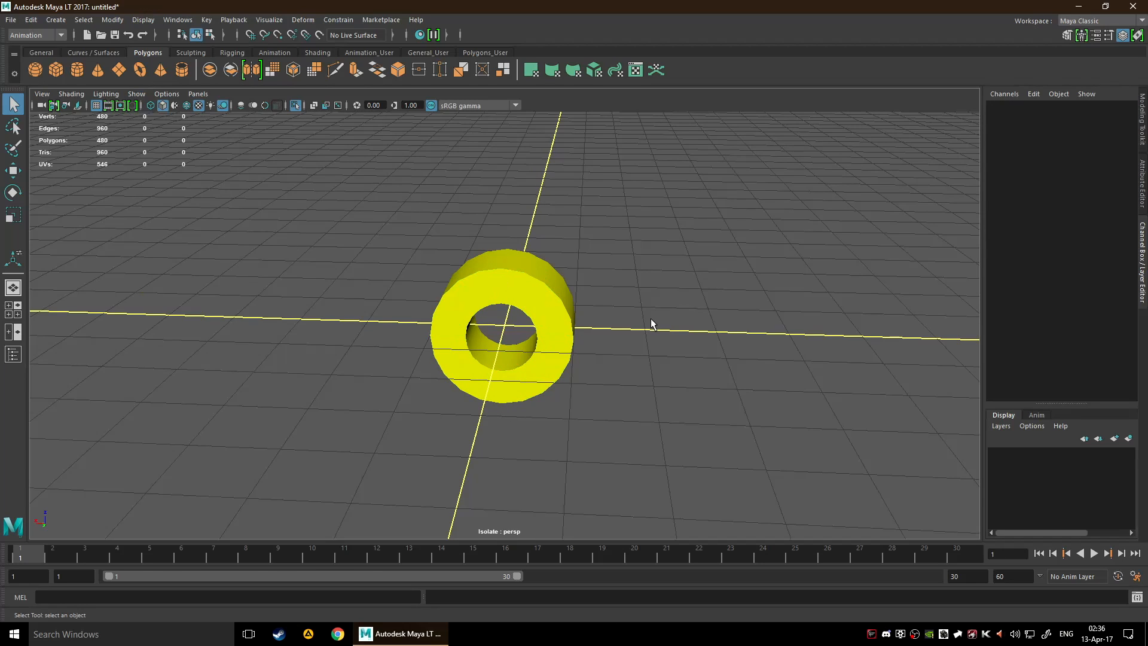
# Reselect the isolated pipe and turn off isolation in the perspective view.
pyautogui.scroll(3, 586, 337)
pyautogui.click(583, 292)
pyautogui.scroll(-4, 640, 311)
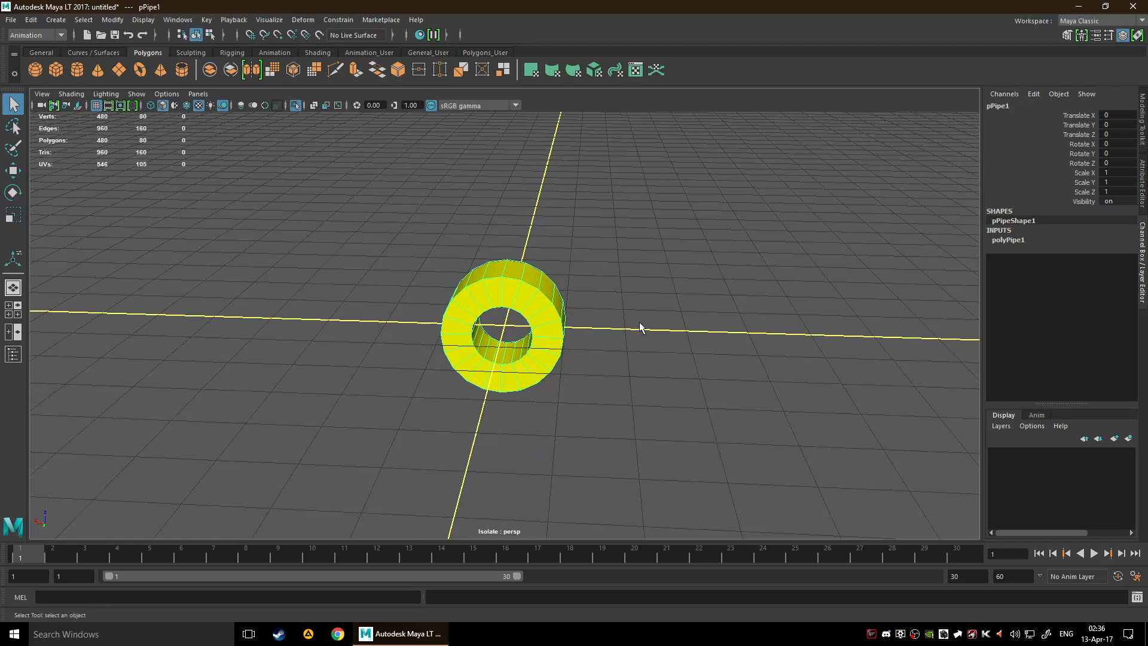
pyautogui.scroll(4, 462, 293)
pyautogui.scroll(-6, 705, 346)
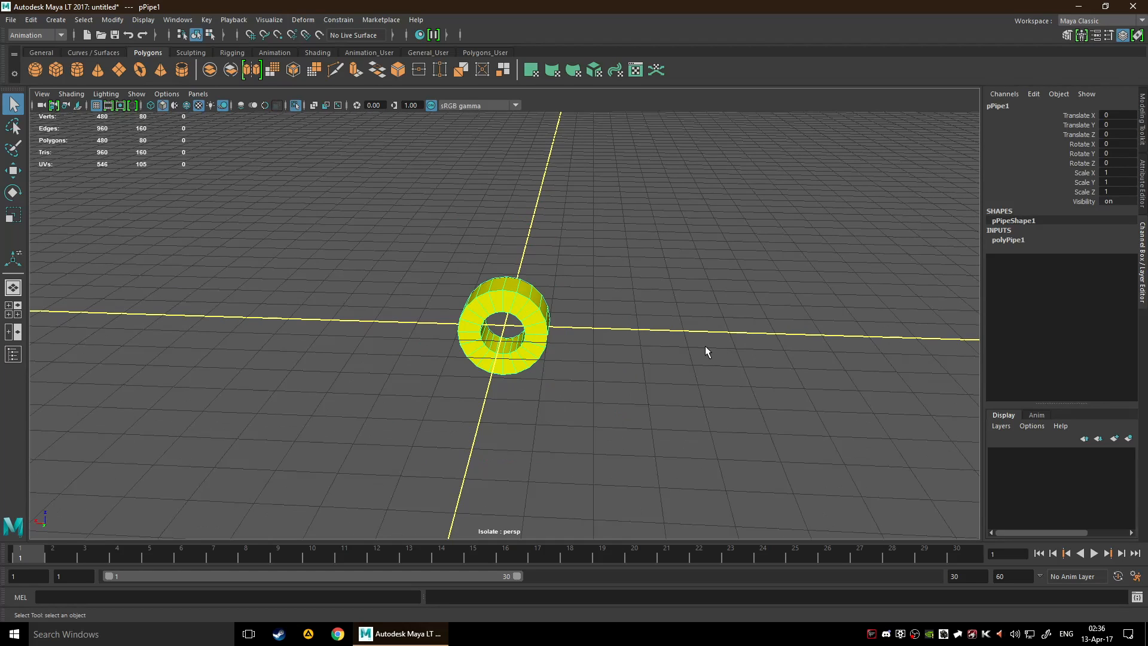
pyautogui.hotkey('ctrl', '1')
pyautogui.scroll(4, 655, 336)
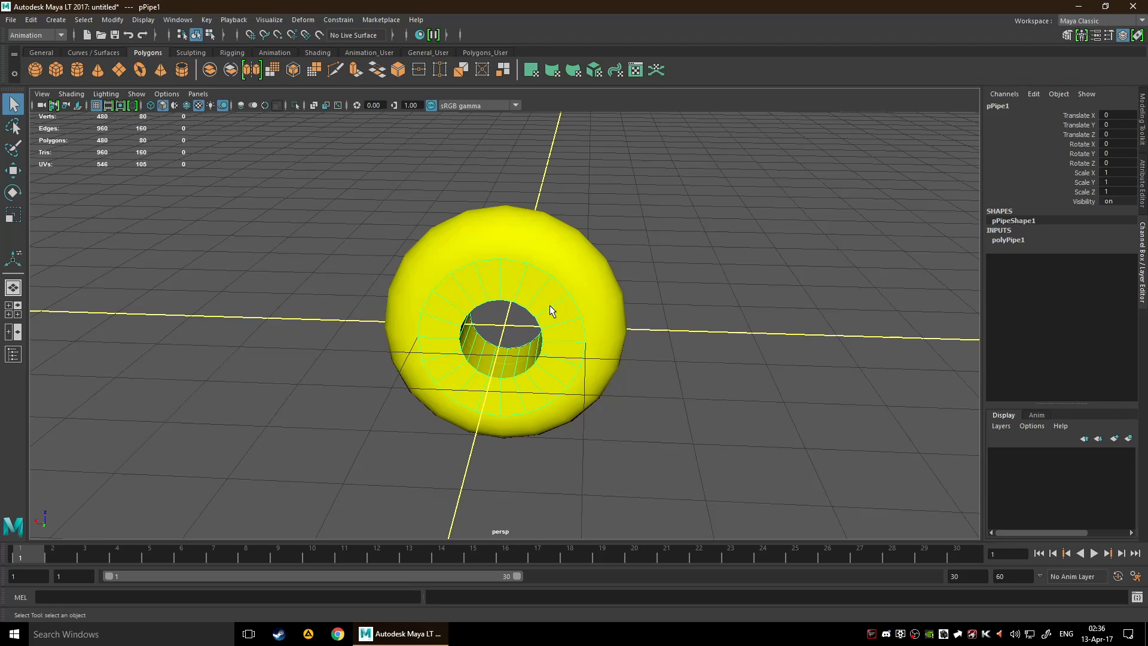
pyautogui.scroll(2, 550, 304)
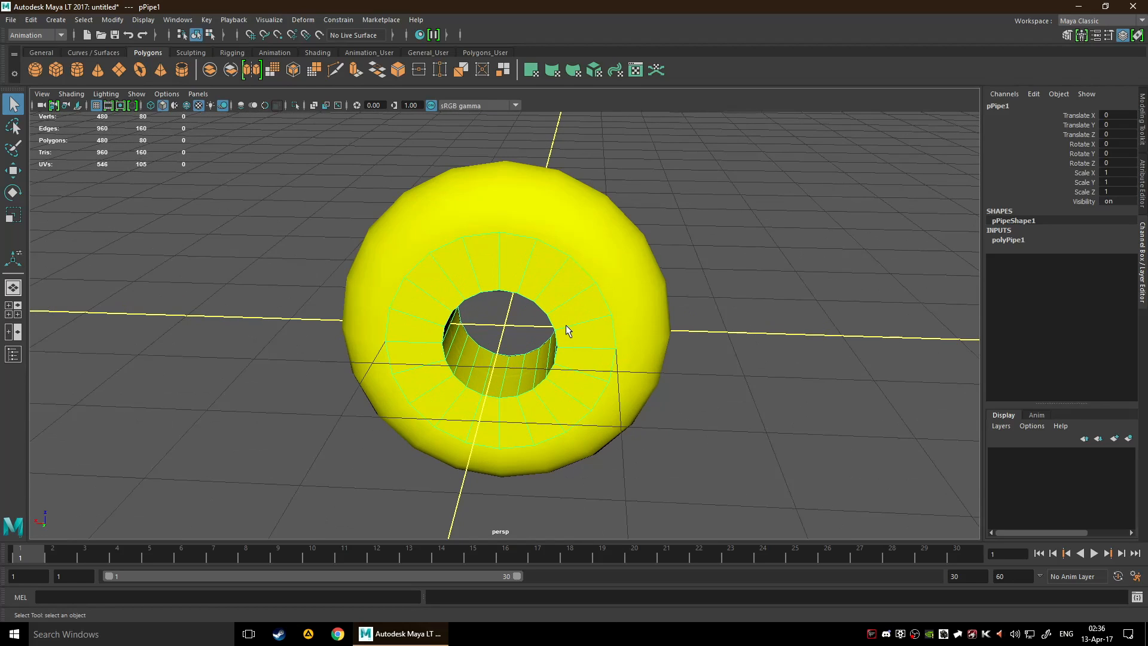
# Select the full ring of faces on the pipe's front end and isolate only those faces.
pyautogui.moveTo(566, 304); pyautogui.dragTo(565, 330, button='right')
pyautogui.moveTo(419, 296)
pyautogui.mouseDown()
pyautogui.moveTo(526, 257)
pyautogui.moveTo(554, 379)
pyautogui.moveTo(428, 365)
pyautogui.moveTo(412, 338)
pyautogui.mouseUp()
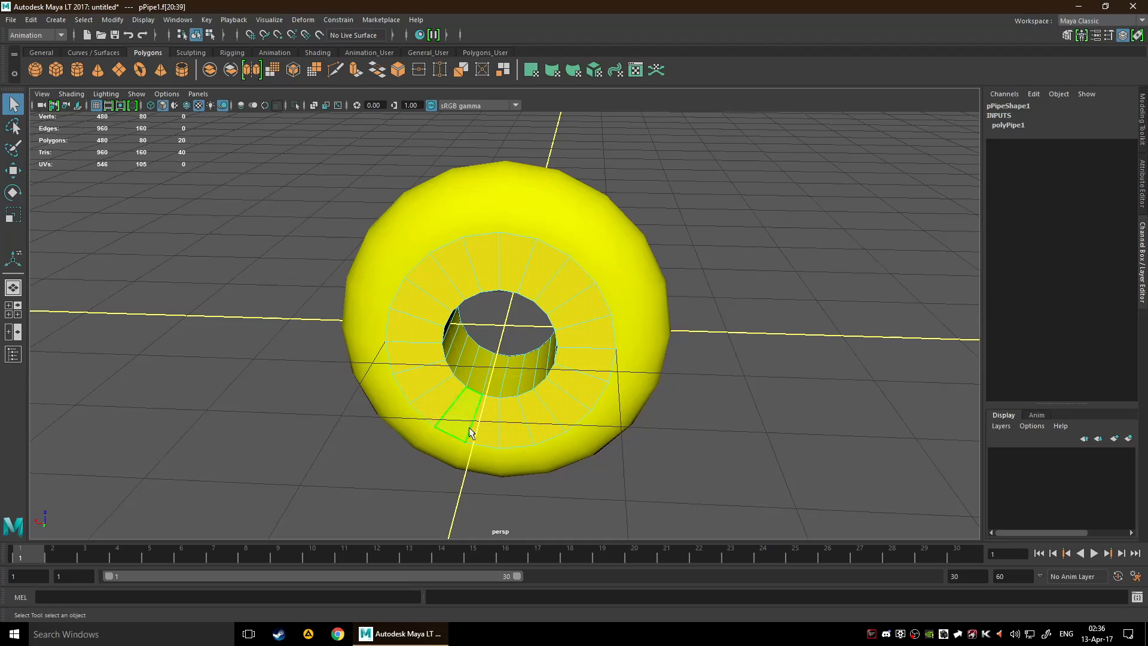
pyautogui.scroll(-5, 511, 361)
pyautogui.hotkey('ctrl', '1')
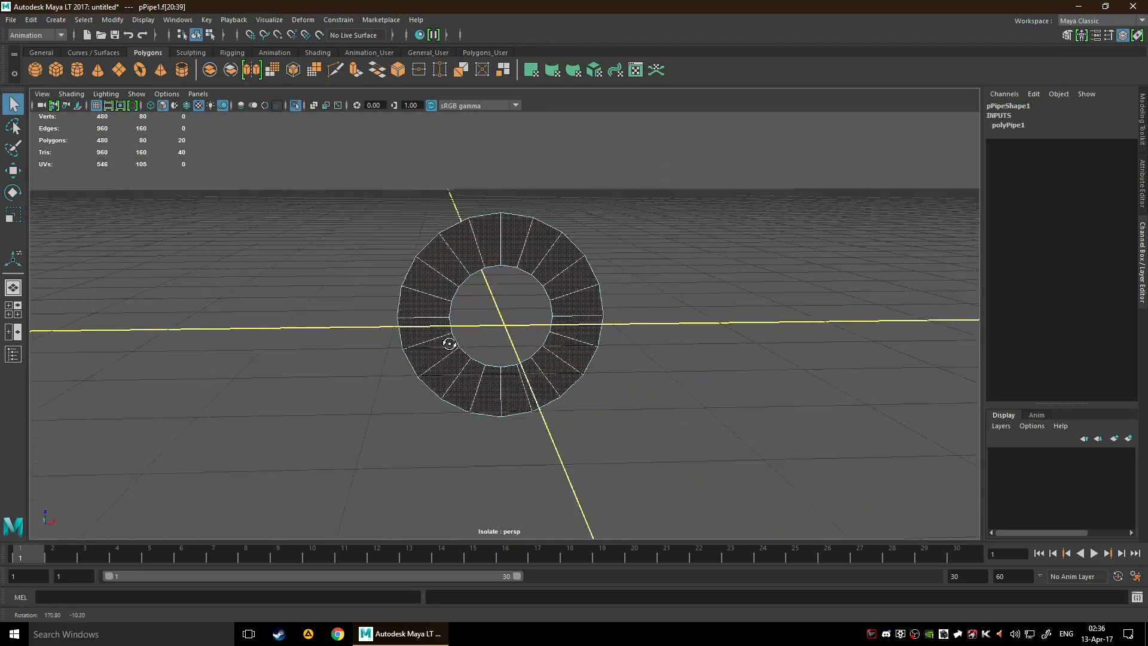
# Turn off the isolation of the ring faces and clear the face selection.
pyautogui.keyDown('alt'); pyautogui.moveTo(448, 341); pyautogui.dragTo(679, 371); pyautogui.keyUp('alt')
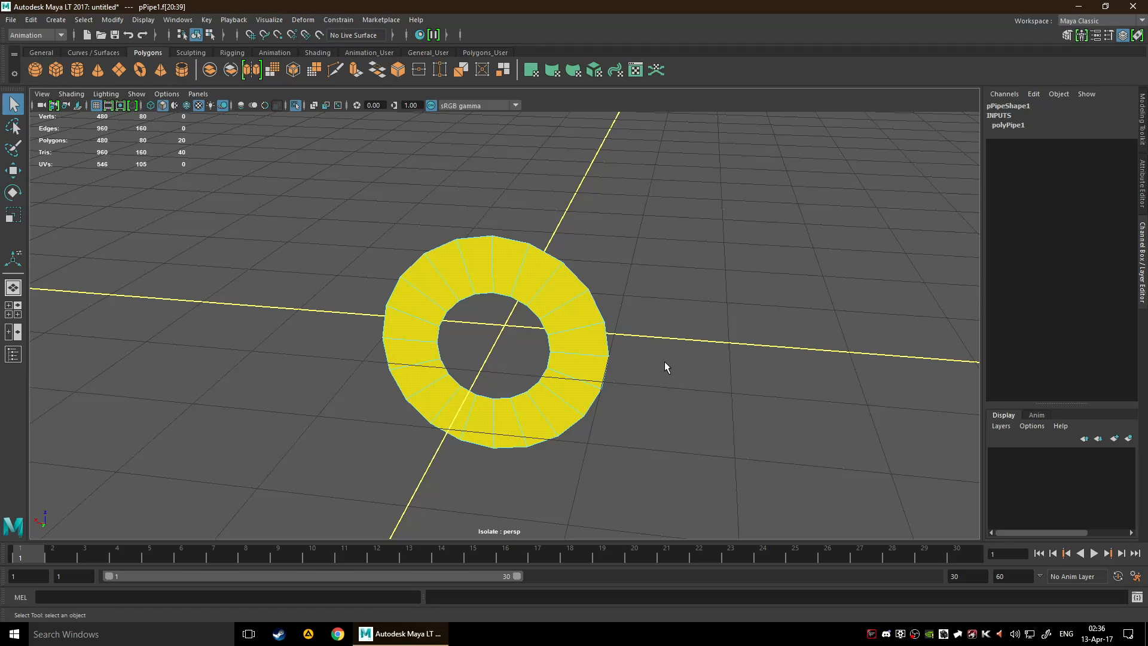
pyautogui.hotkey('ctrl', '1')
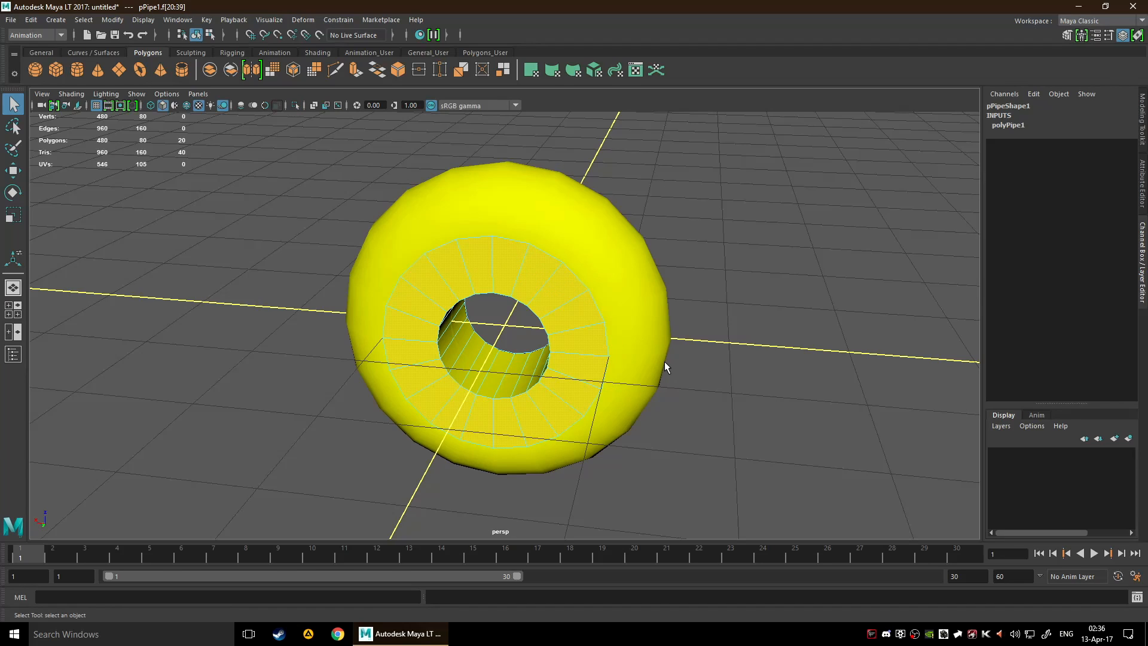
pyautogui.scroll(-4, 698, 358)
pyautogui.click(699, 358)
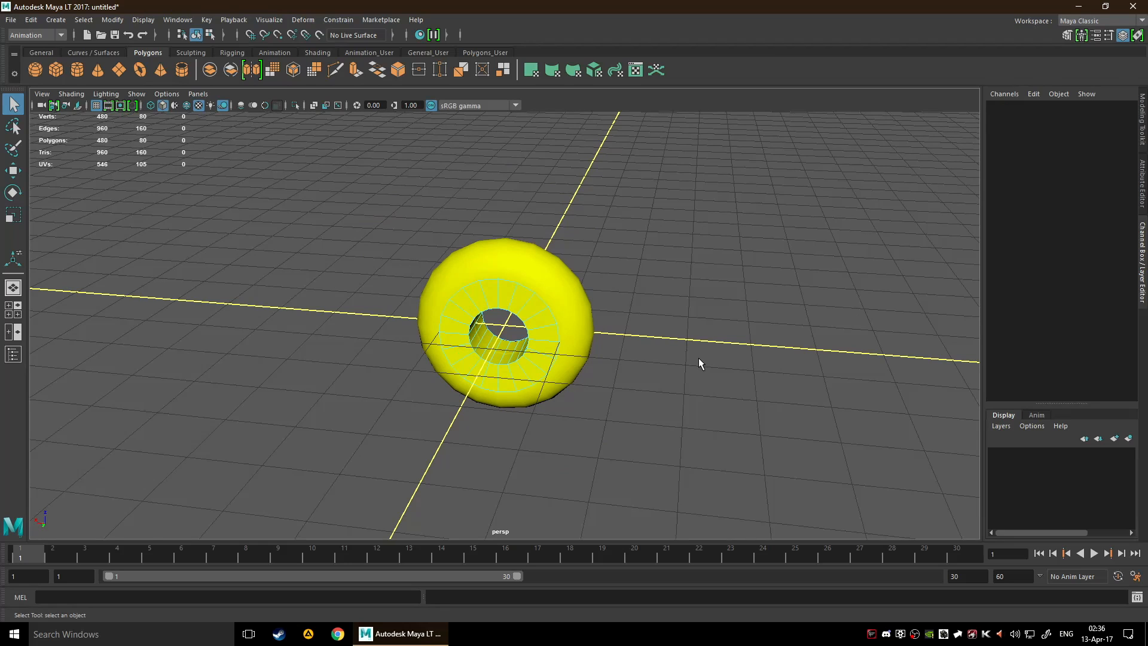
pyautogui.scroll(-2, 658, 365)
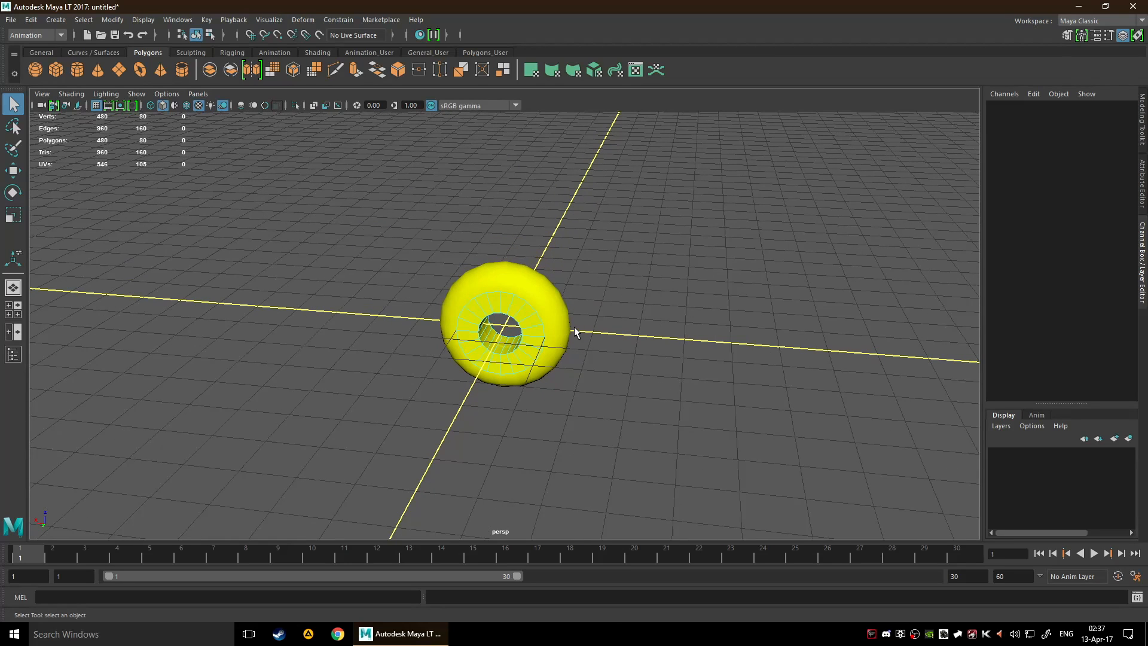
# Create a polygon cube at the origin and activate the Move Tool.
pyautogui.click(56, 70)
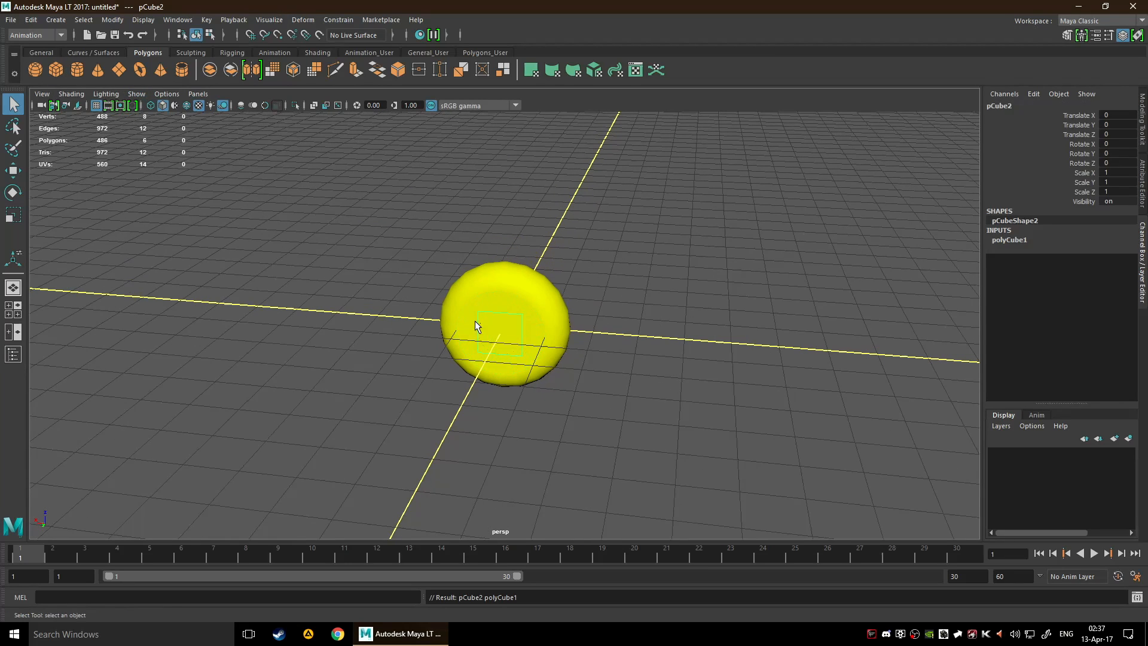
pyautogui.scroll(4, 537, 378)
pyautogui.scroll(4, 536, 377)
pyautogui.keyDown('alt'); pyautogui.moveTo(798, 295); pyautogui.dragTo(525, 297); pyautogui.keyUp('alt')
pyautogui.press('w')
pyautogui.scroll(-6, 659, 340)
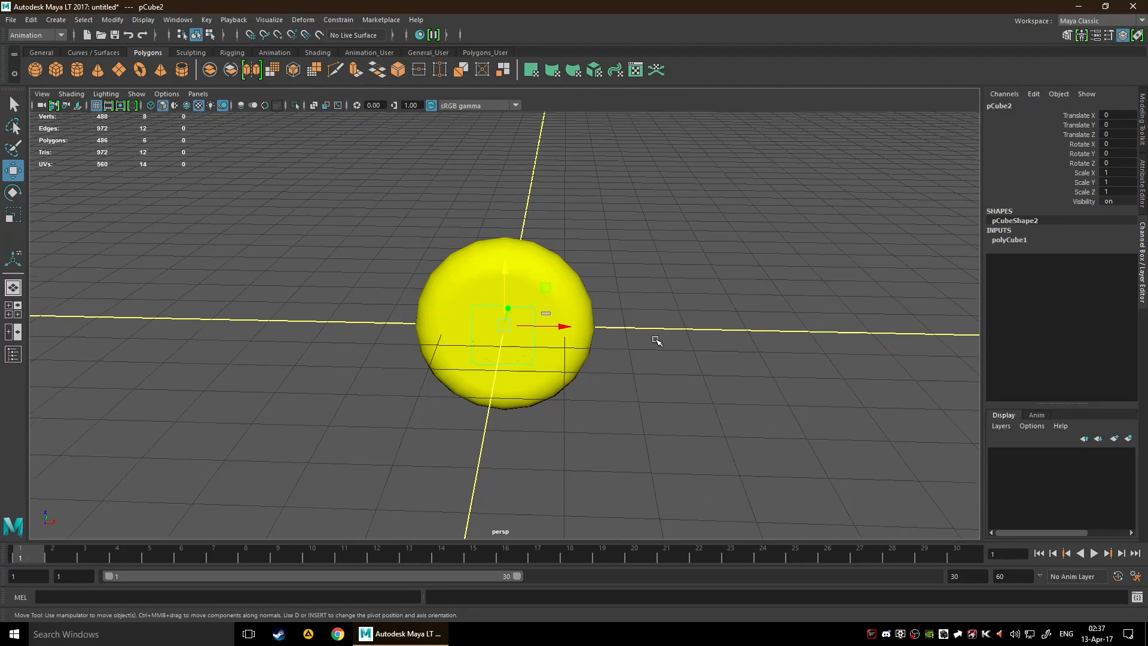
# Select the cube and the torus together and isolate both in the perspective view.
pyautogui.click(664, 340)
pyautogui.click(500, 333)
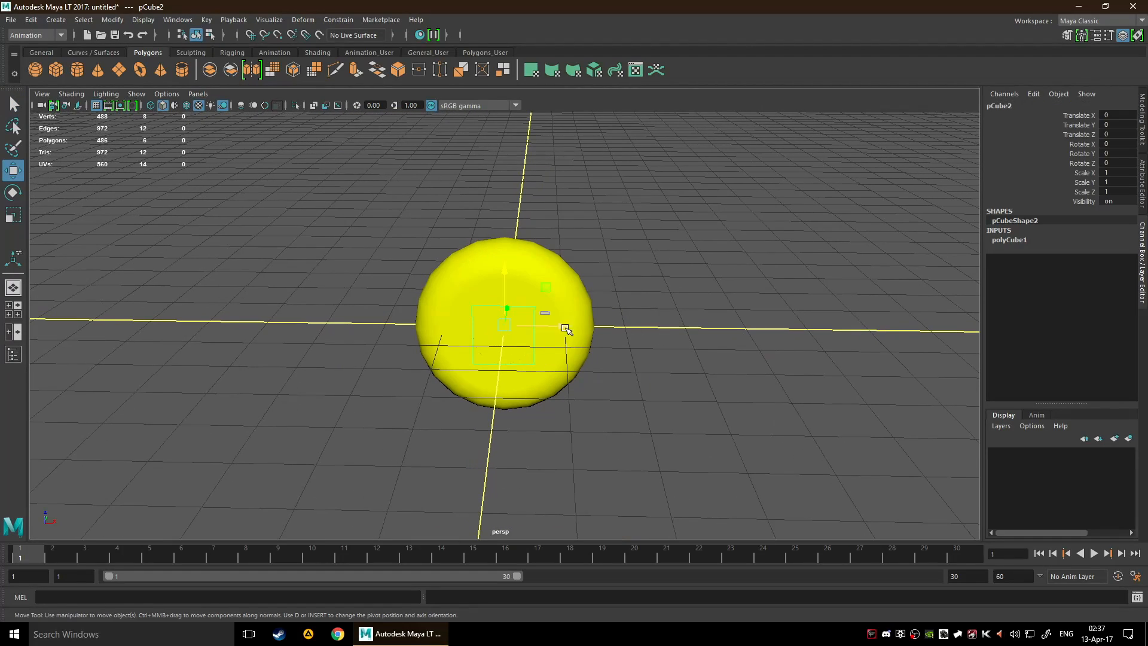
pyautogui.keyDown('shift'); pyautogui.click(579, 306); pyautogui.keyUp('shift')
pyautogui.hotkey('ctrl', '1')
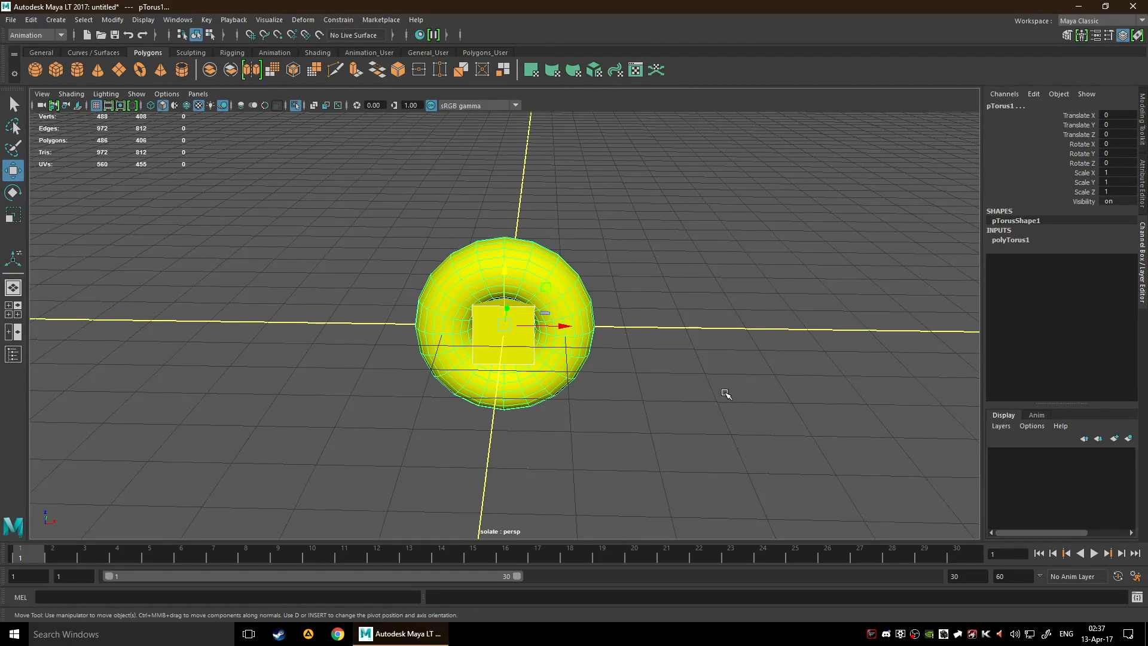
pyautogui.keyDown('alt'); pyautogui.moveTo(725, 395); pyautogui.dragTo(802, 336); pyautogui.keyUp('alt')
pyautogui.scroll(7, 723, 416)
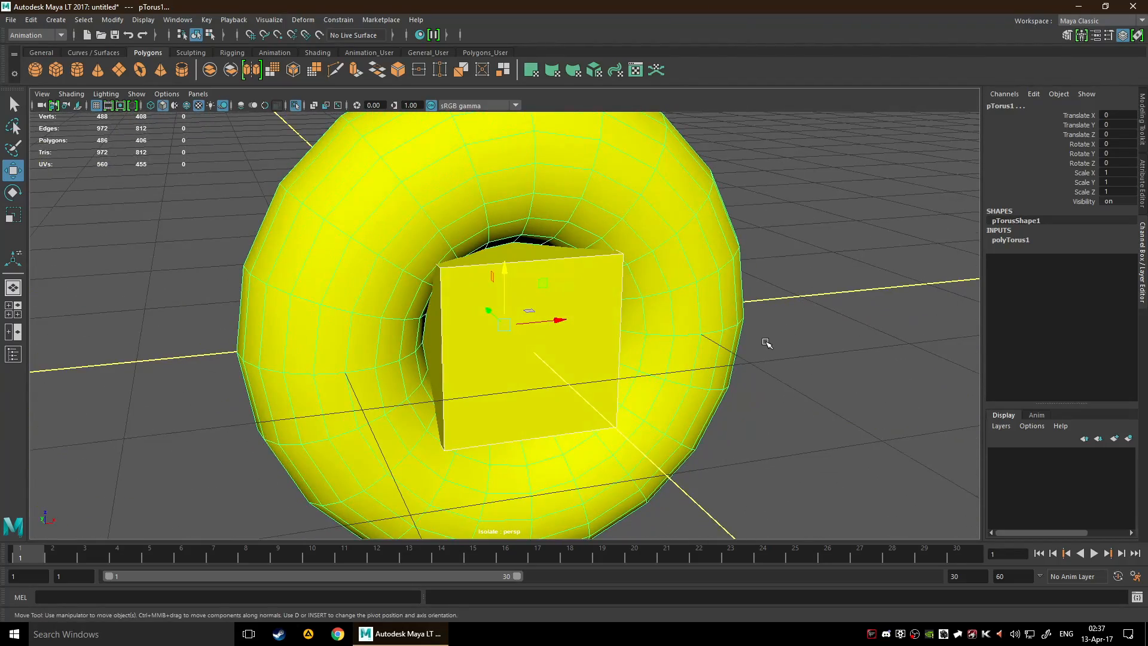
# Select only the cube and turn off the isolation of the cube and torus.
pyautogui.click(606, 344)
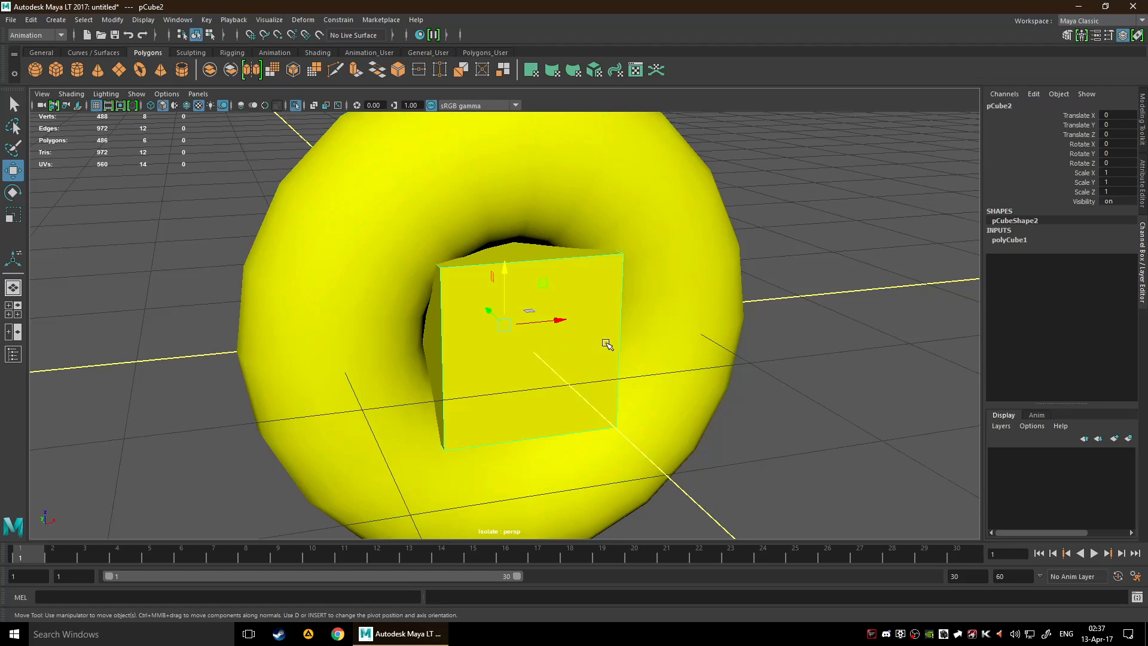
pyautogui.hotkey('ctrl', '1')
pyautogui.keyDown('alt'); pyautogui.moveTo(895, 356); pyautogui.dragTo(846, 356); pyautogui.keyUp('alt')
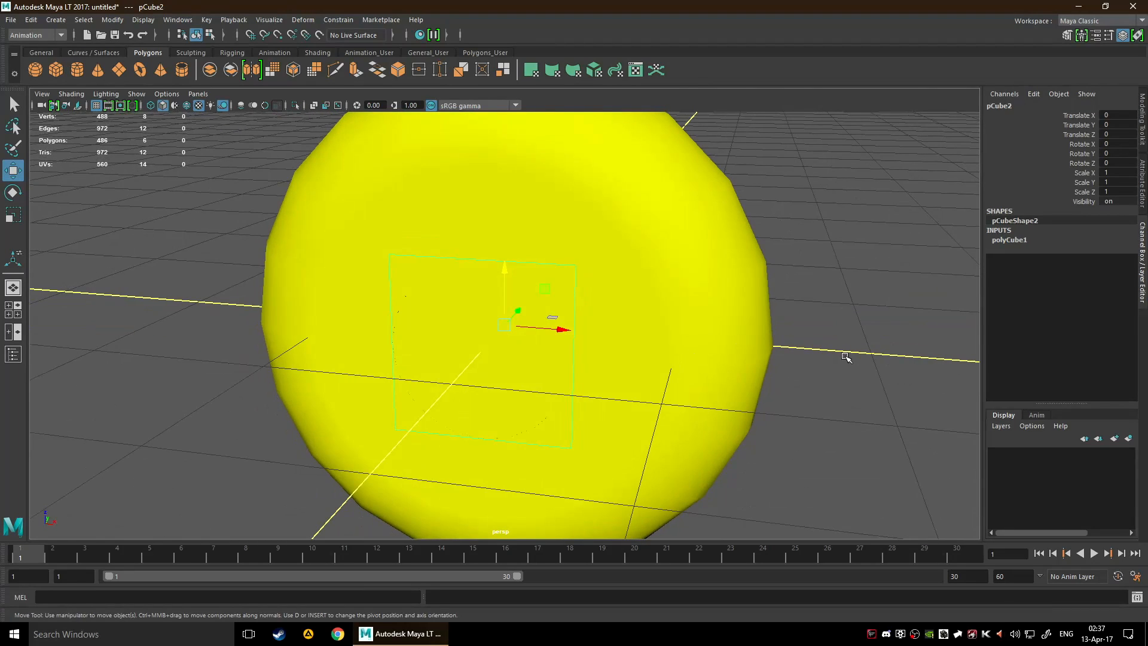
pyautogui.scroll(-5, 837, 371)
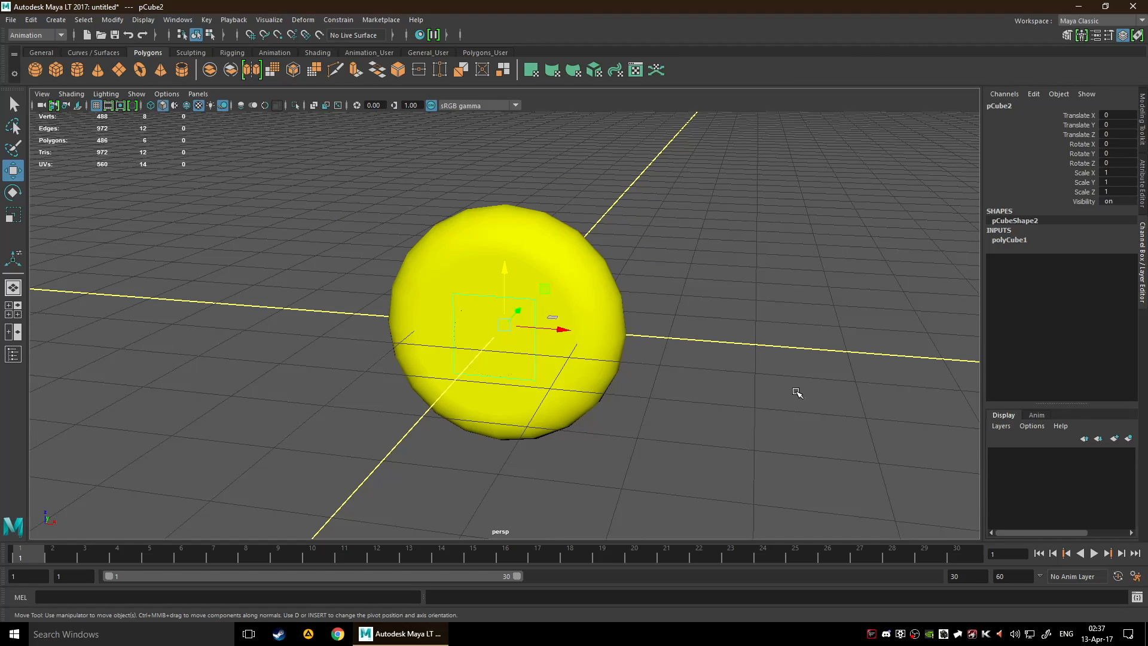
# Reselect the cube and create three empty display layers.
pyautogui.keyDown('alt'); pyautogui.moveTo(797, 393); pyautogui.dragTo(596, 375); pyautogui.keyUp('alt')
pyautogui.click(596, 399)
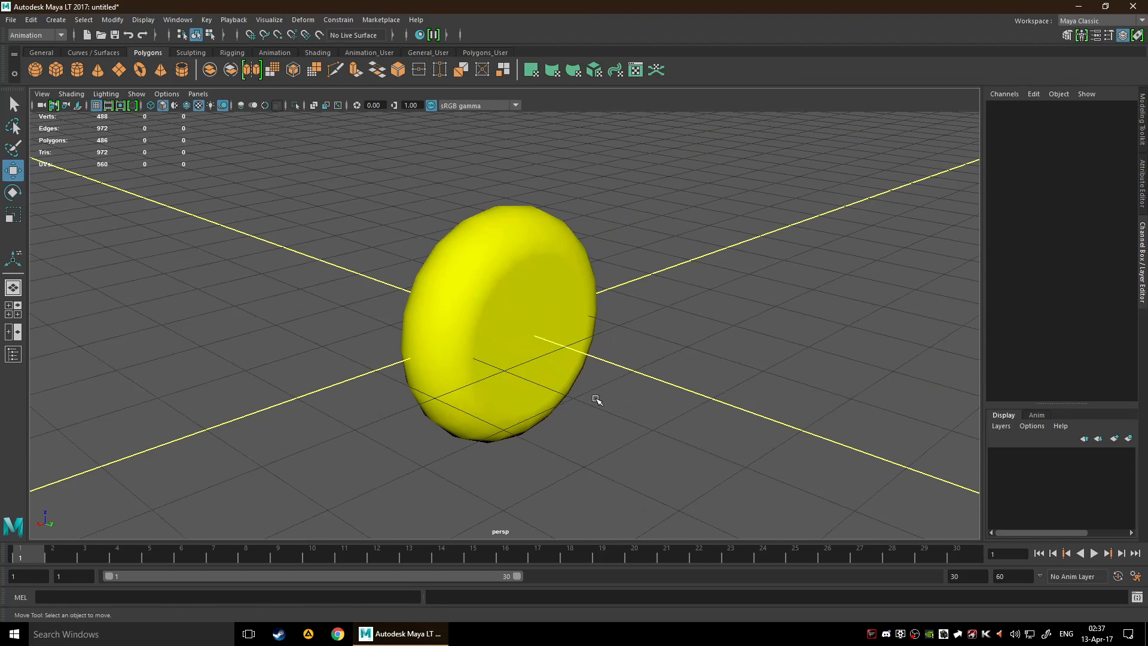
pyautogui.click(538, 347)
pyautogui.keyDown('alt'); pyautogui.moveTo(710, 351); pyautogui.dragTo(751, 325); pyautogui.keyUp('alt')
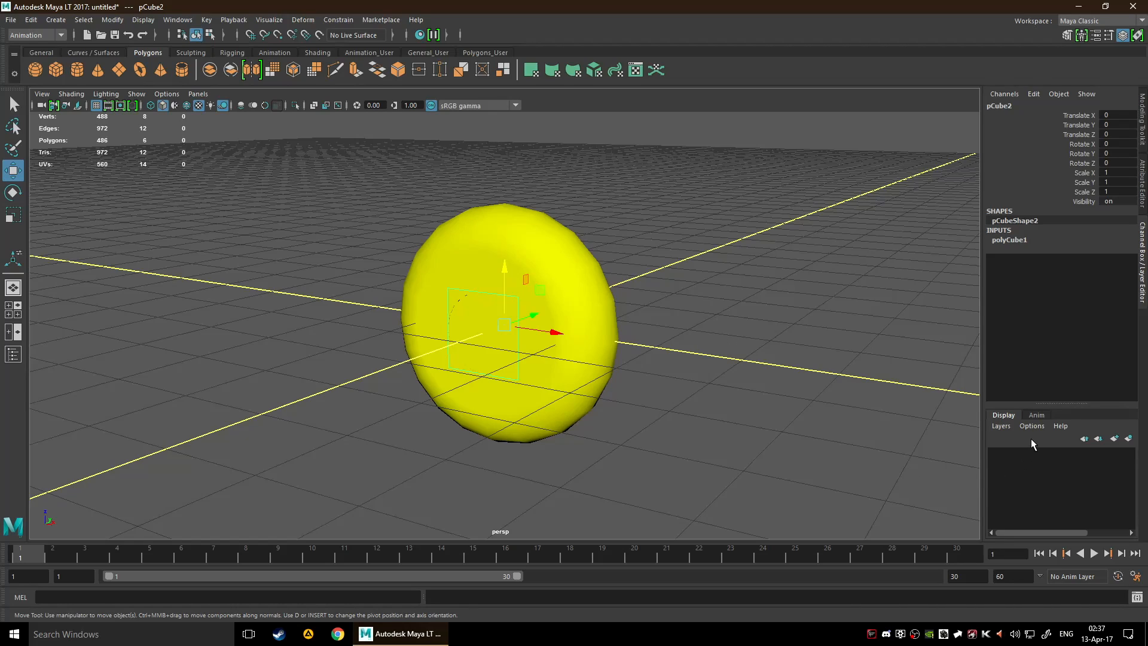
pyautogui.click(1001, 425)
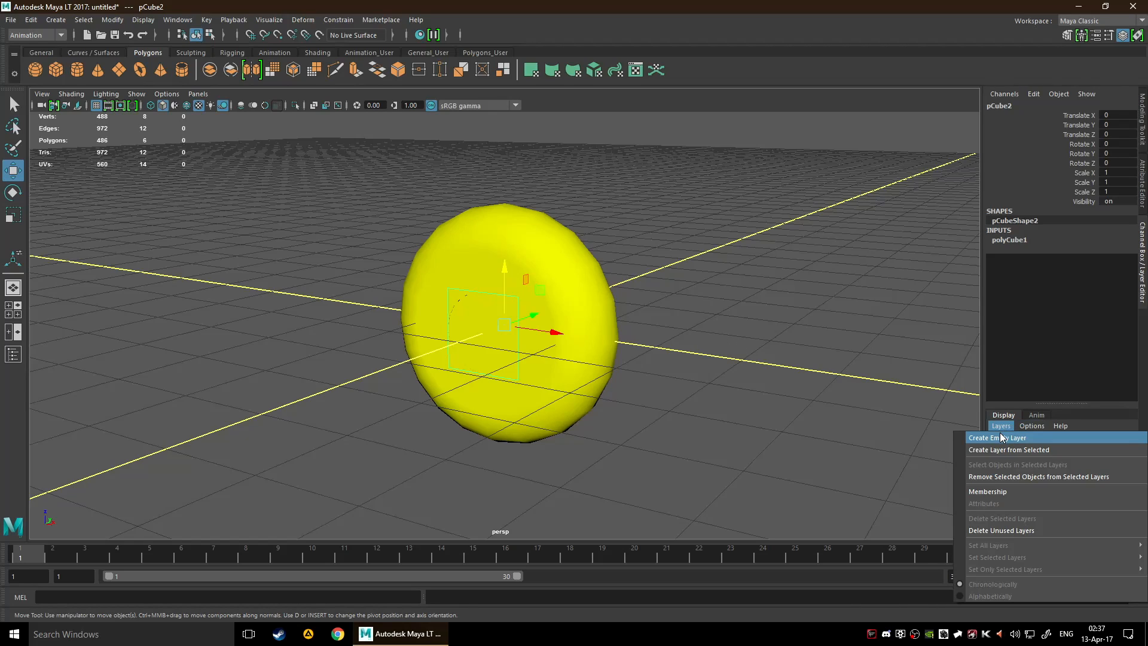
pyautogui.click(1002, 437)
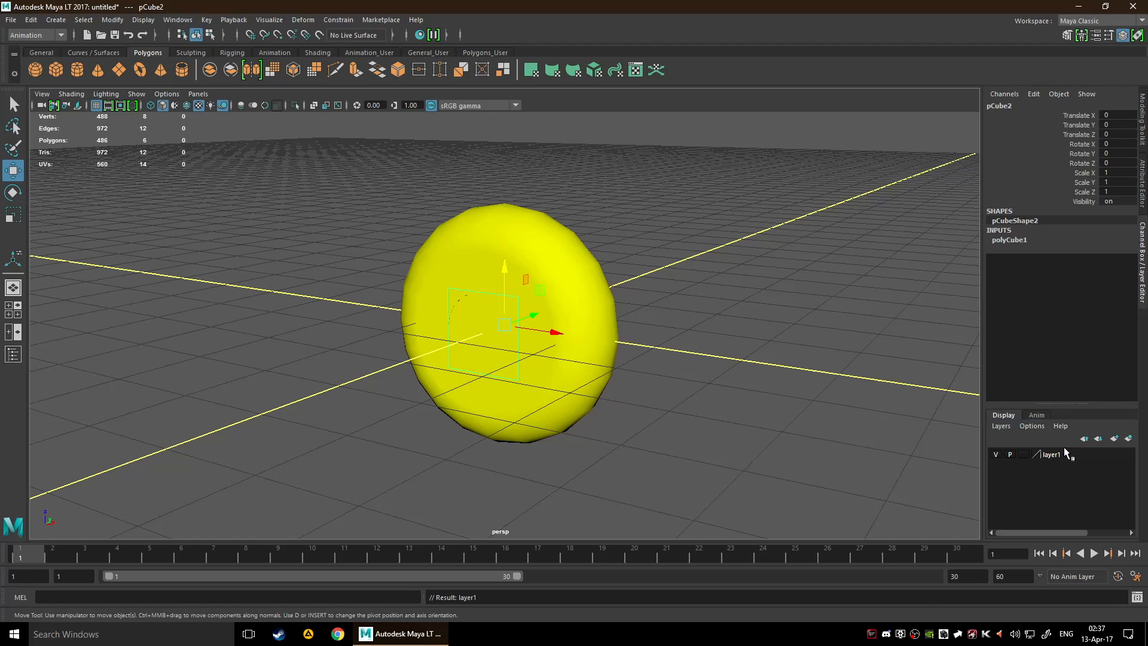
pyautogui.click(1115, 442)
pyautogui.click(1115, 441)
# Rename layer1 as layer1Cube with a green layer colour and add the selected cube to it.
pyautogui.doubleClick(1051, 482)
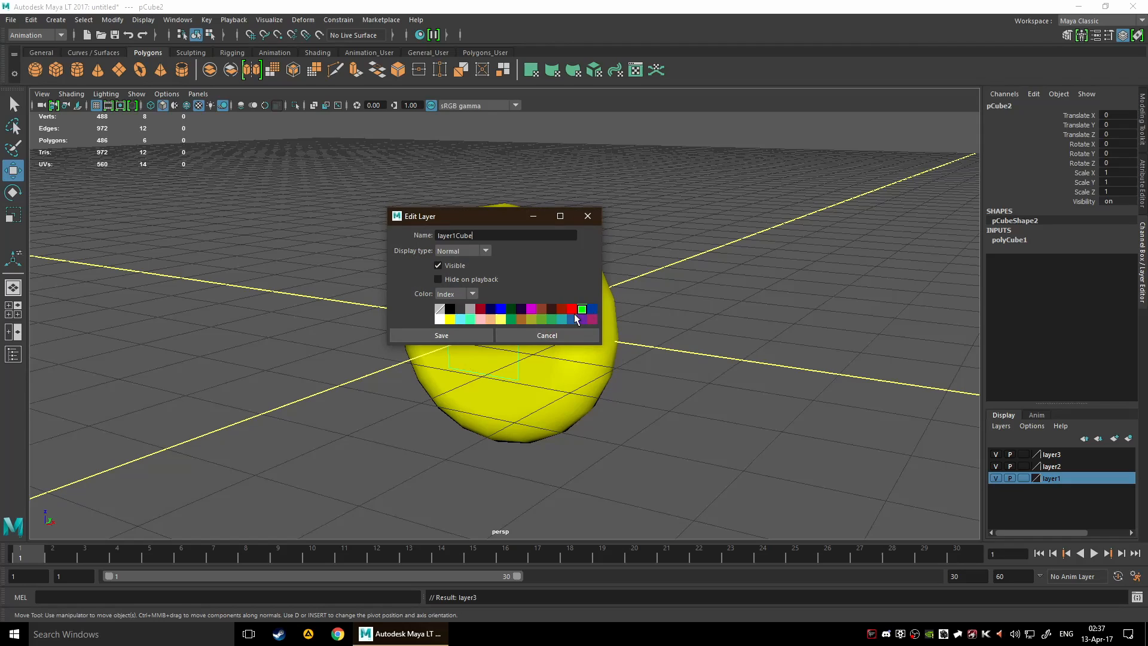
pyautogui.click(442, 335)
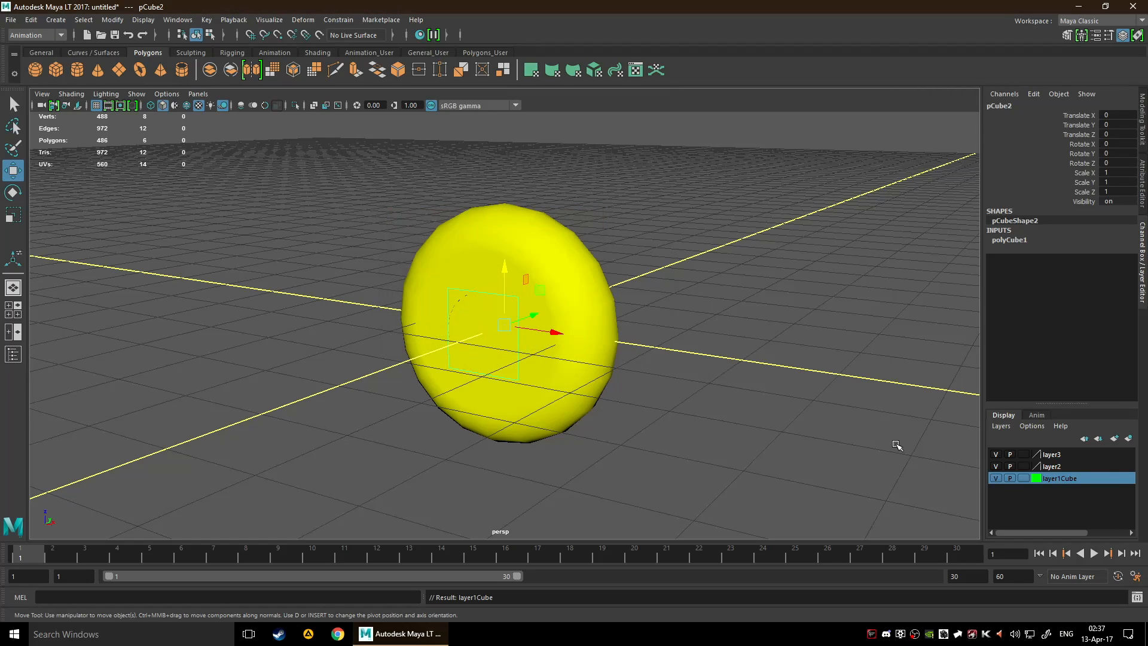
pyautogui.rightClick(1090, 478)
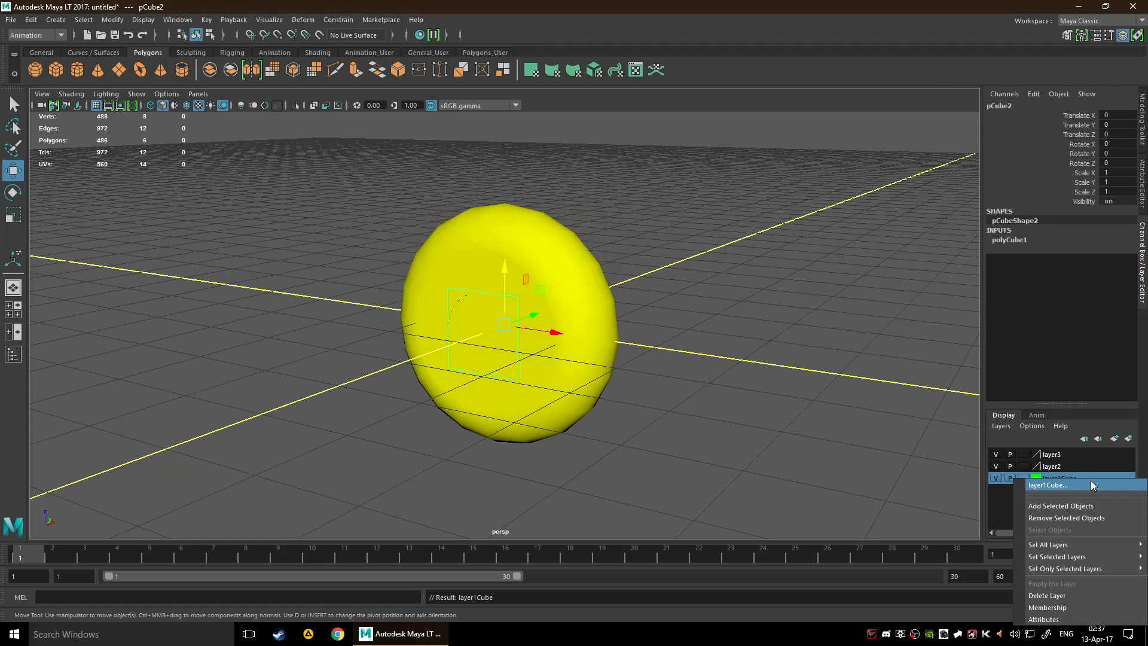
pyautogui.click(1090, 505)
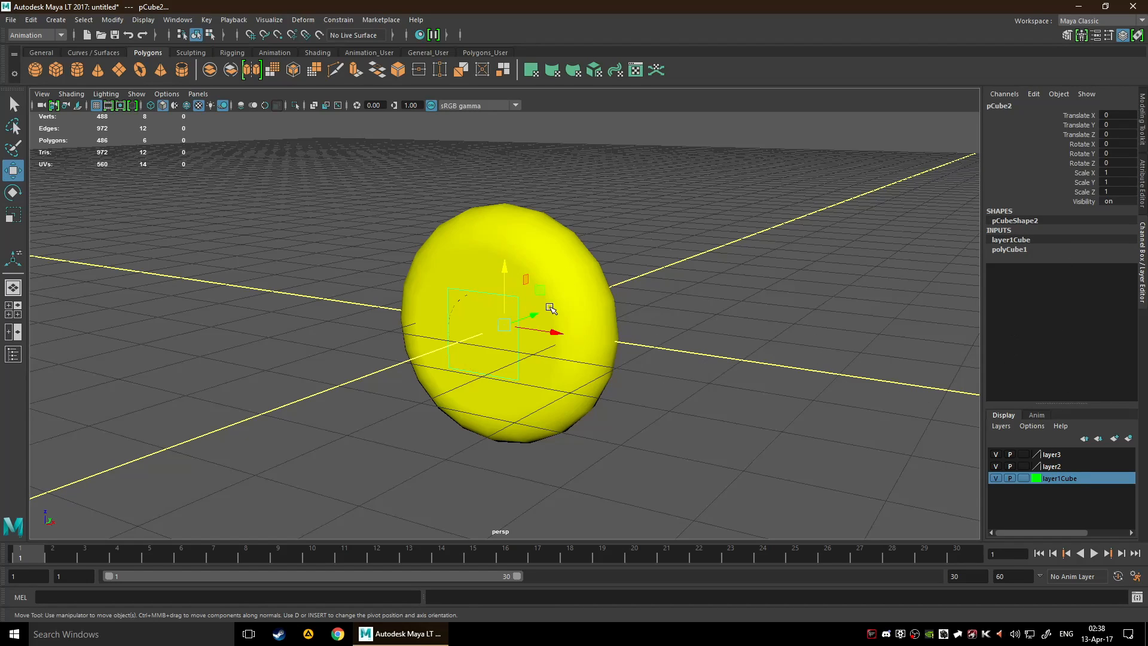
# Select the torus and rename layer3 as Torus with a red layer colour.
pyautogui.click(517, 279)
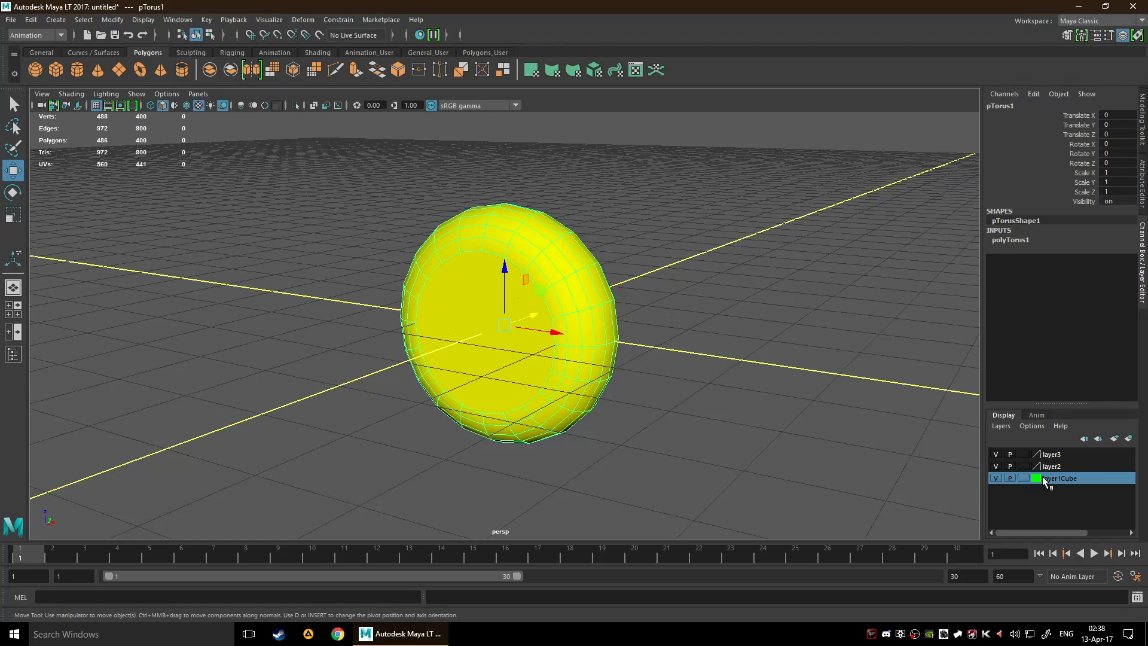
pyautogui.doubleClick(1049, 454)
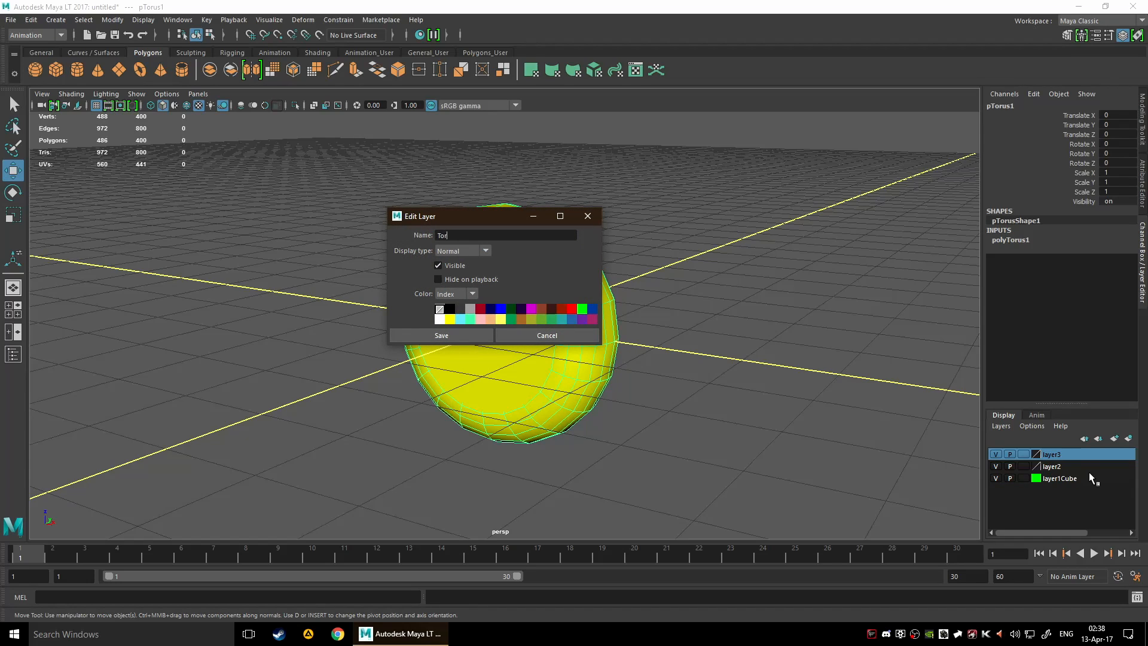
pyautogui.click(571, 311)
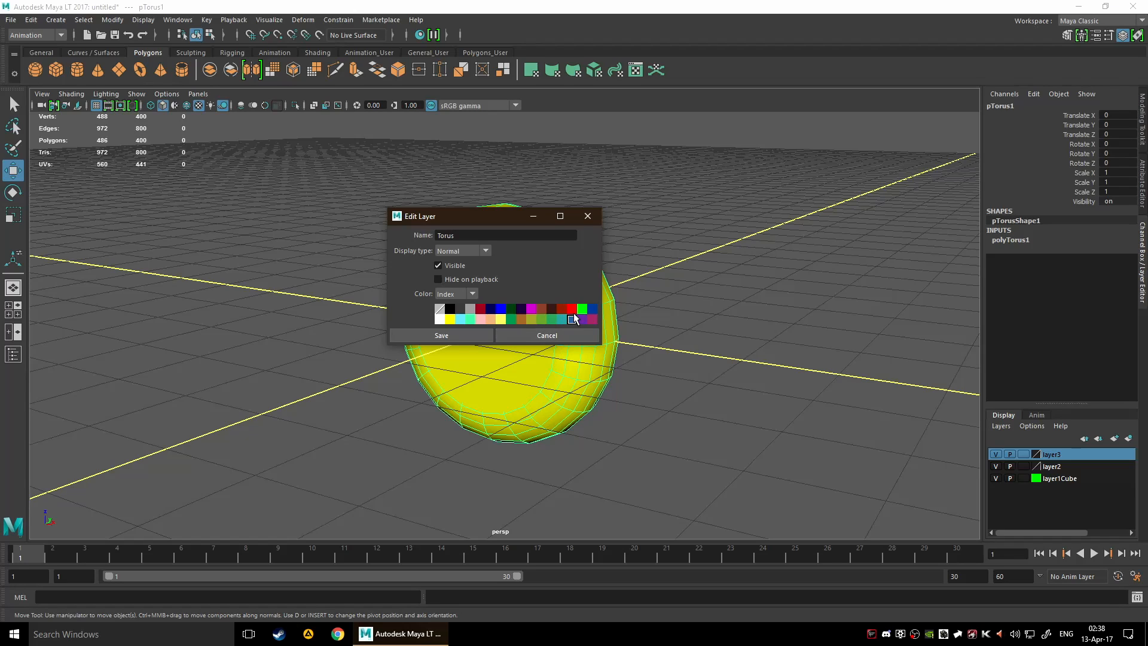
pyautogui.click(469, 335)
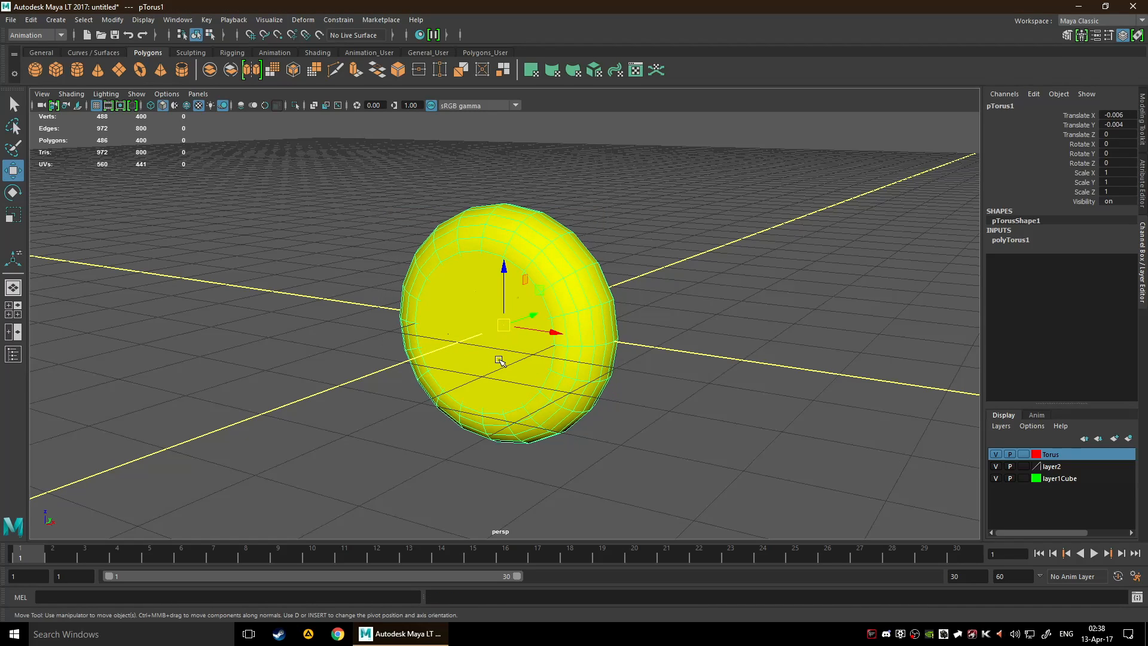
# Try isolating the torus alone and together with the cube.
pyautogui.click(505, 373)
pyautogui.click(489, 400)
pyautogui.click(519, 354)
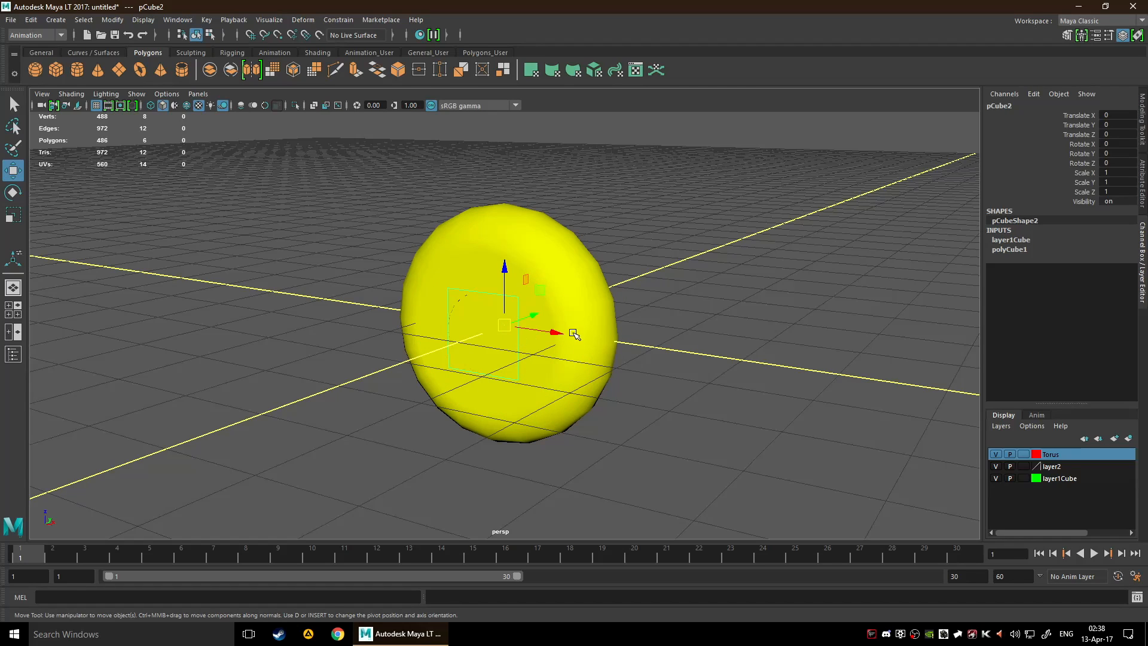
pyautogui.click(573, 333)
pyautogui.click(469, 344)
pyautogui.click(607, 331)
pyautogui.hotkey('ctrl', '1')
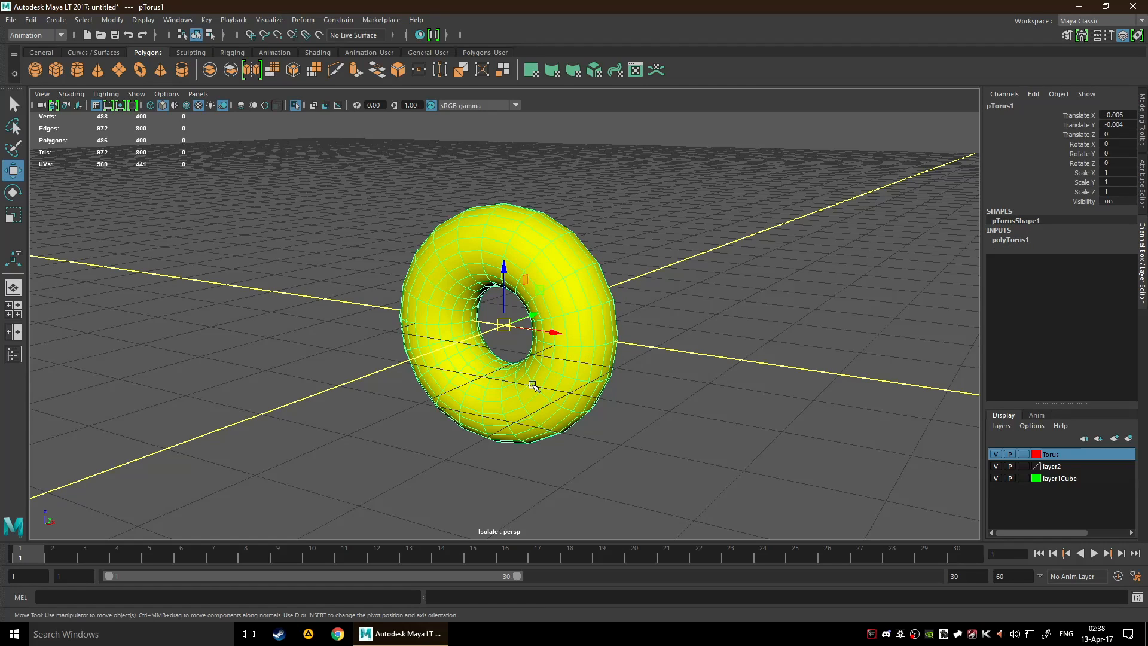
pyautogui.hotkey('ctrl', '1')
pyautogui.keyDown('shift'); pyautogui.click(501, 365); pyautogui.keyUp('shift')
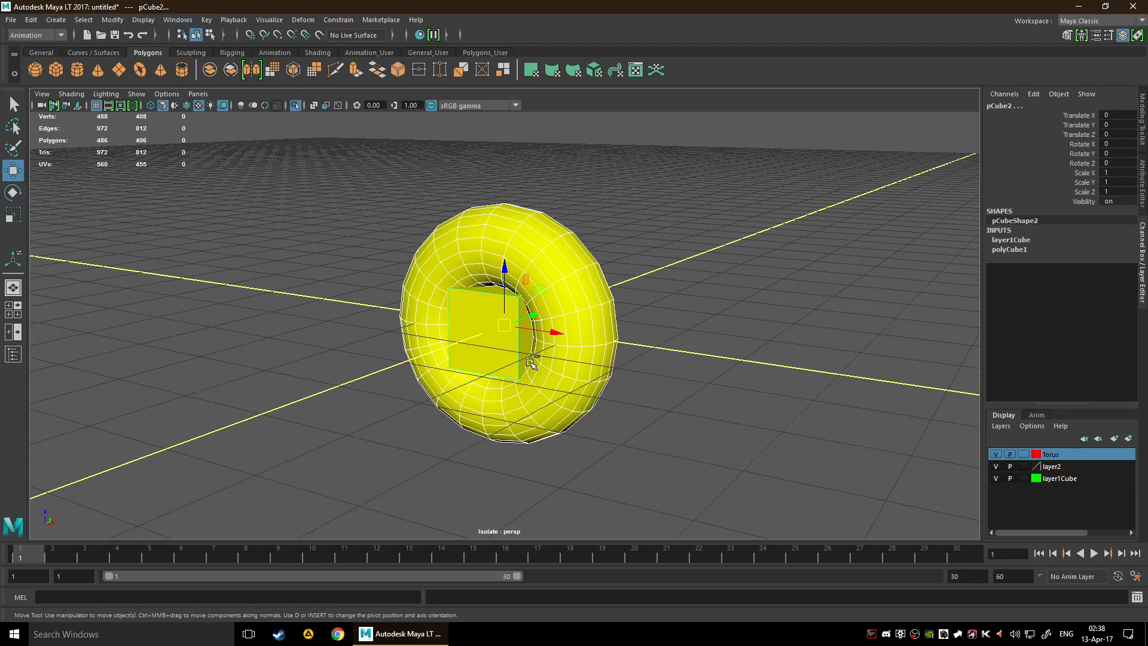
# Select only the pipe and add it to layer2.
pyautogui.click(461, 277)
pyautogui.click(460, 277)
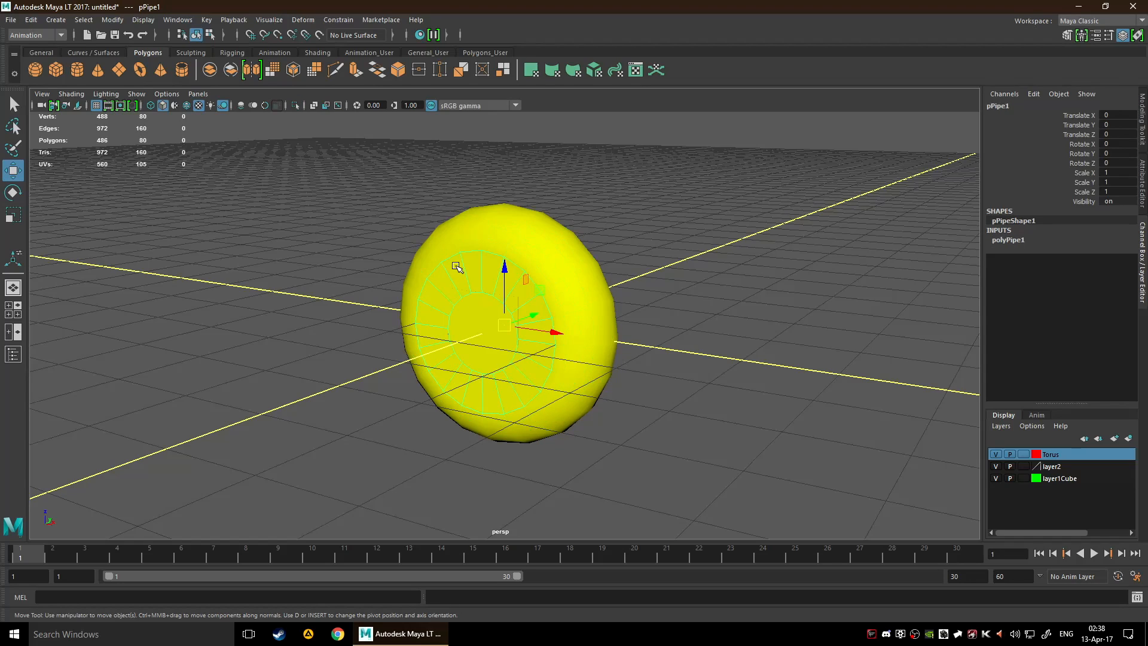
pyautogui.click(1056, 469)
pyautogui.rightClick(1056, 466)
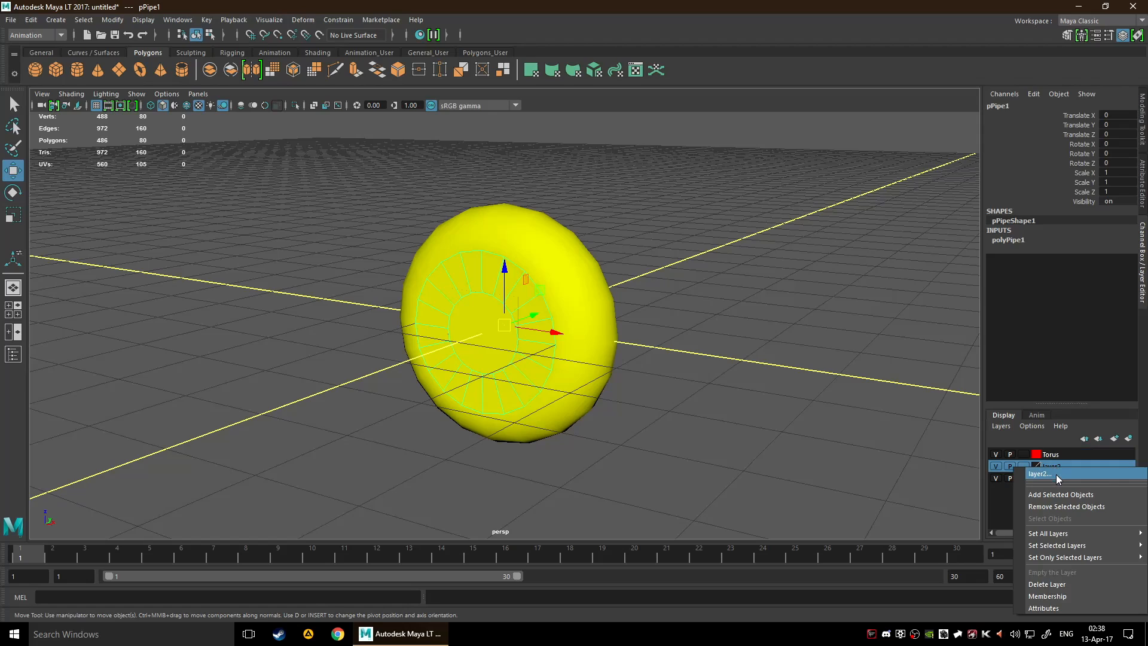
pyautogui.click(1056, 491)
# Rename layer2 as Piper and give it a yellow layer colour.
pyautogui.doubleClick(1049, 471)
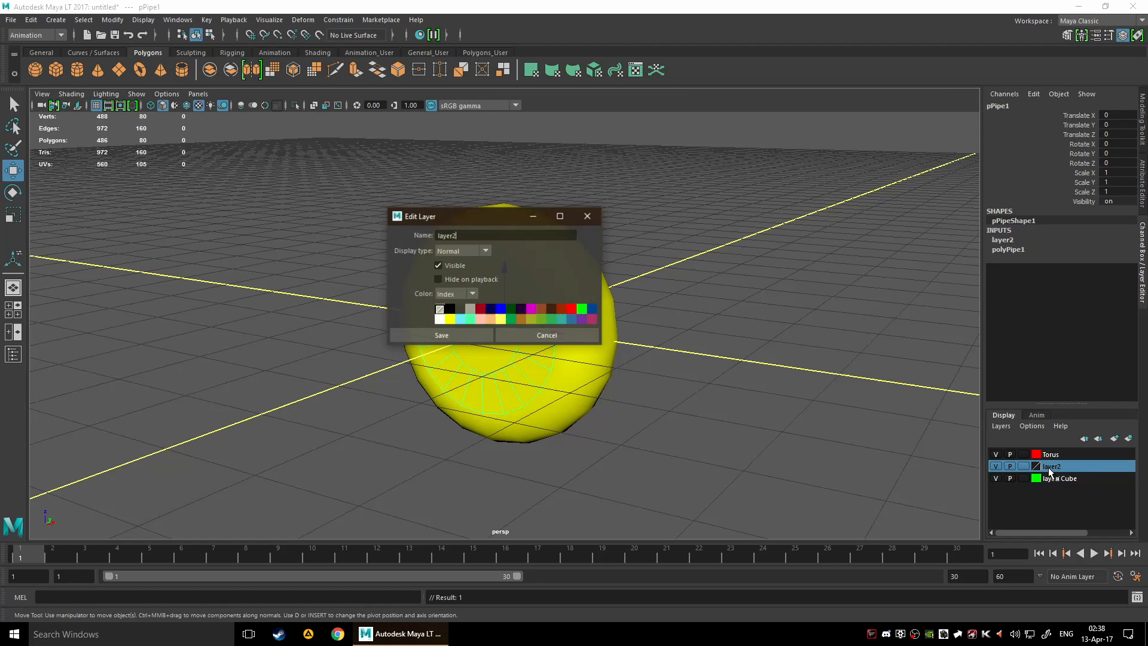
pyautogui.write('Pipe')
pyautogui.hotkey('ctrl', 'a')
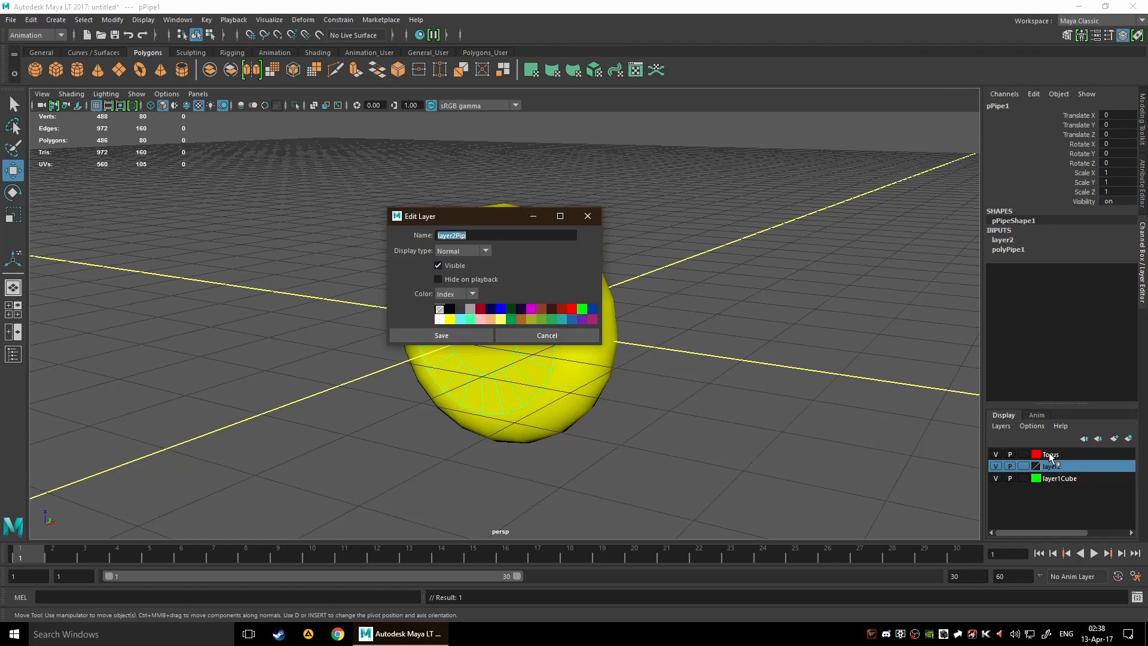
pyautogui.write('p')
pyautogui.press('capslock')
pyautogui.write('Pipe')
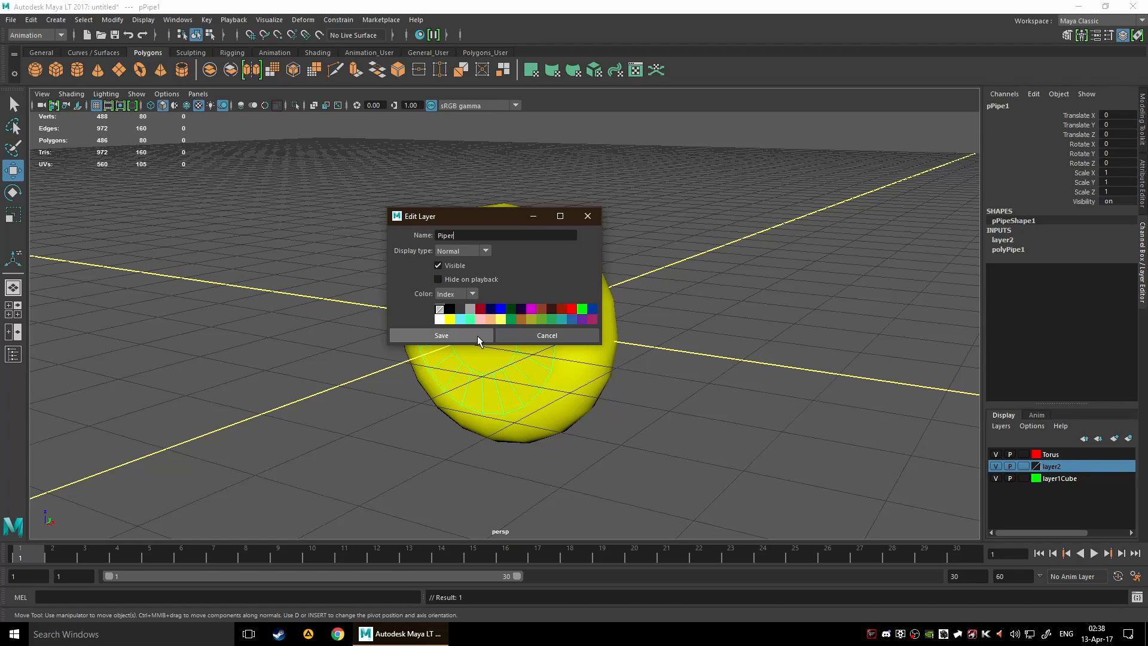
pyautogui.click(450, 320)
pyautogui.click(446, 334)
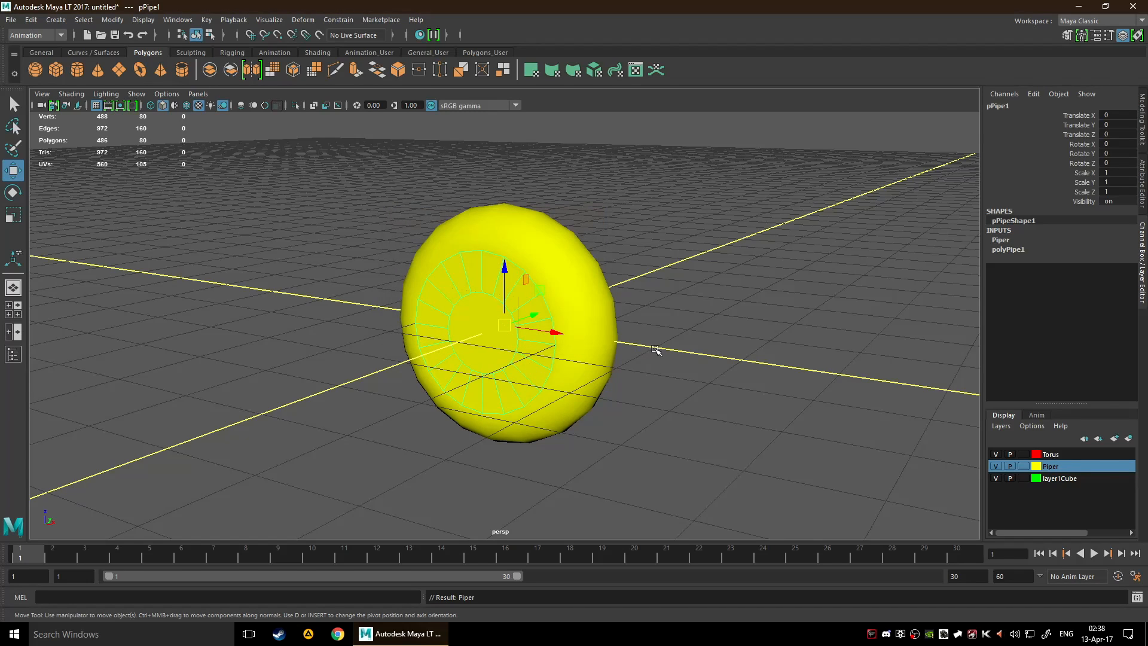
# Clear the selection and hide the layer1Cube layer to look through the pipe's opening.
pyautogui.keyDown('alt'); pyautogui.moveTo(656, 349); pyautogui.dragTo(720, 347); pyautogui.keyUp('alt')
pyautogui.click(718, 348)
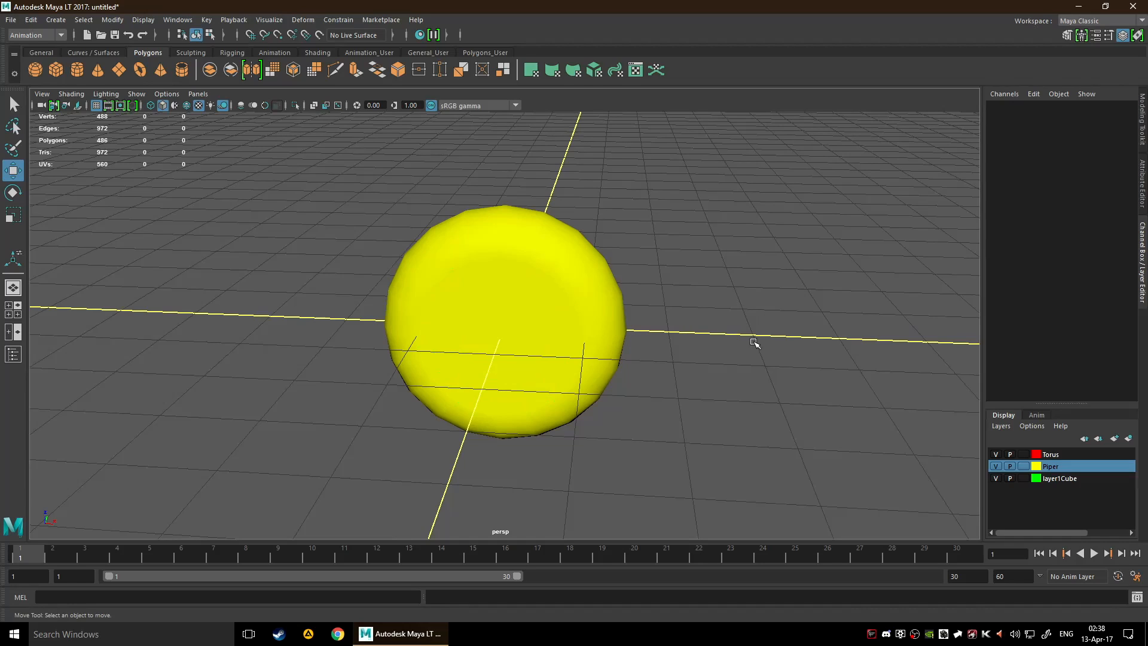
pyautogui.click(999, 482)
pyautogui.click(996, 479)
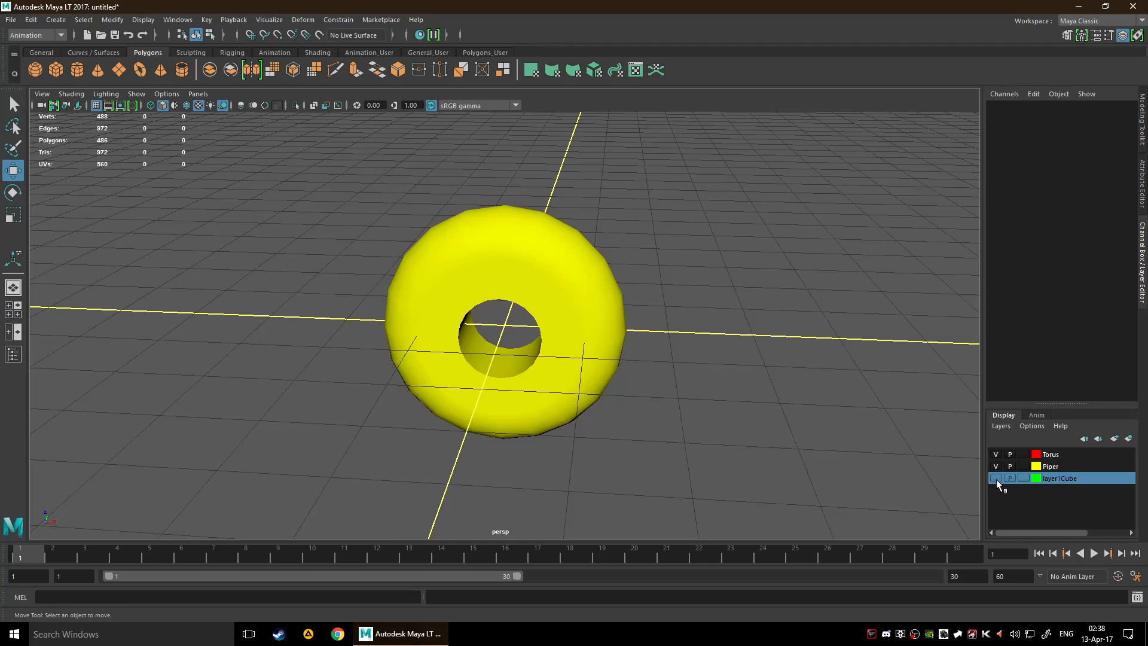
pyautogui.keyDown('alt'); pyautogui.moveTo(867, 388); pyautogui.dragTo(828, 389); pyautogui.keyUp('alt')
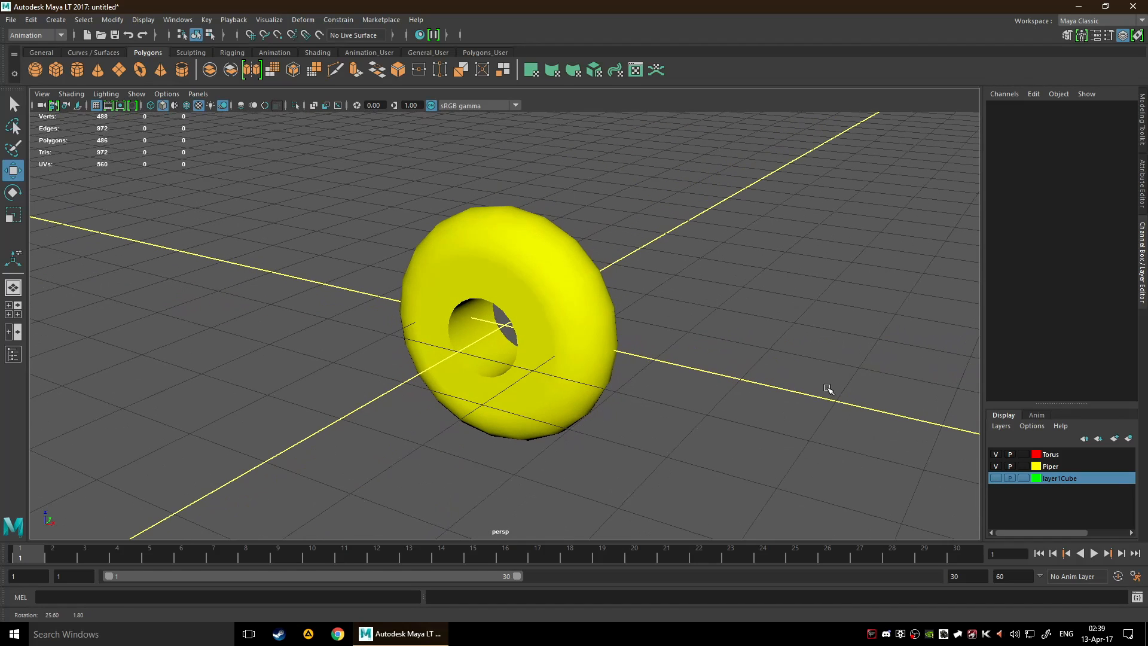
# Select the torus, dismiss the AutoSave prompt and add the torus to the Torus layer.
pyautogui.click(995, 454)
pyautogui.keyDown('alt'); pyautogui.moveTo(866, 415); pyautogui.dragTo(968, 451); pyautogui.keyUp('alt')
pyautogui.click(610, 339)
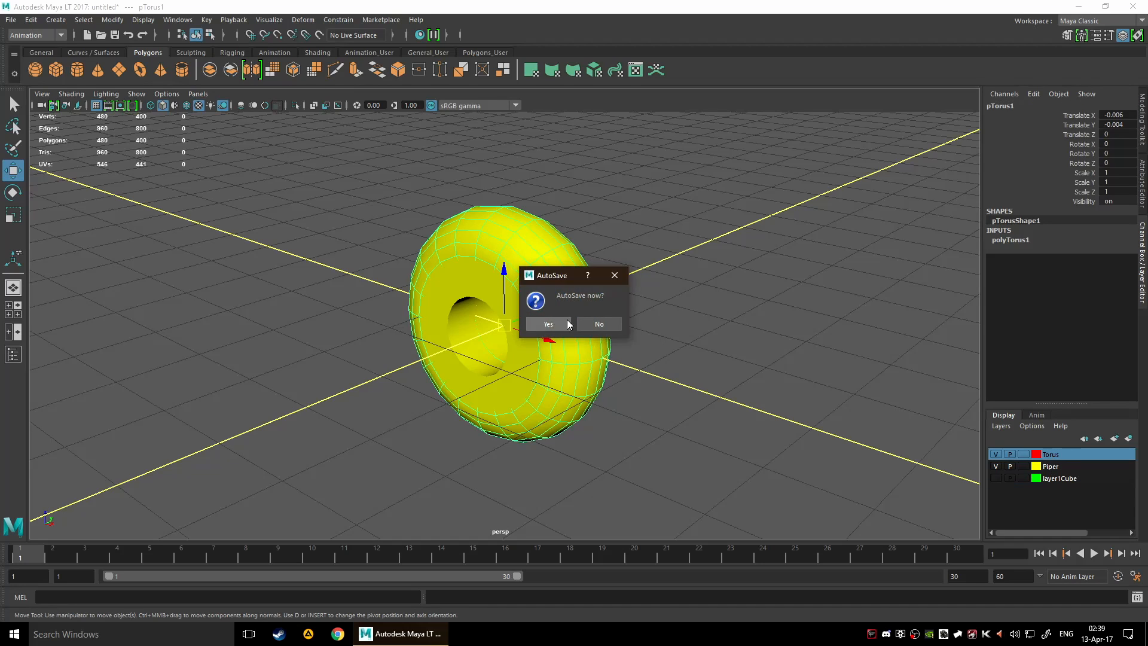
pyautogui.press('Escape')
pyautogui.rightClick(1089, 457)
pyautogui.click(1065, 485)
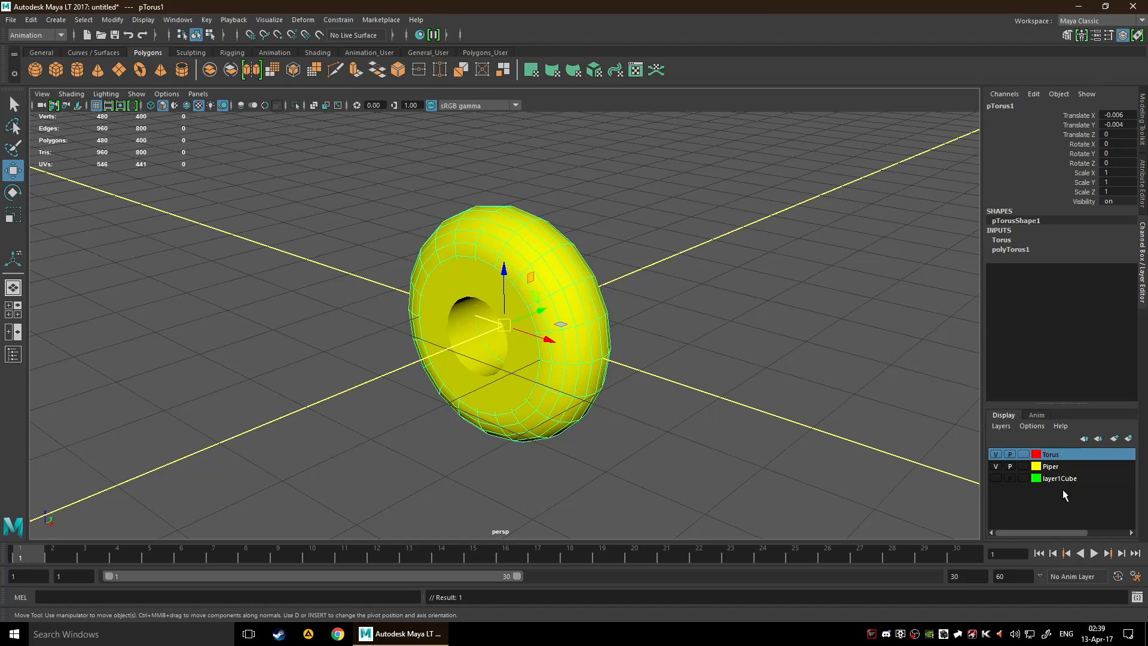
# Switch the layer visibility so that only the cube's layer is shown, with the Torus and Piper layers hidden.
pyautogui.click(1002, 453)
pyautogui.keyDown('alt'); pyautogui.moveTo(676, 404); pyautogui.dragTo(709, 366); pyautogui.keyUp('alt')
pyautogui.keyDown('alt'); pyautogui.moveTo(795, 309); pyautogui.dragTo(733, 352); pyautogui.keyUp('alt')
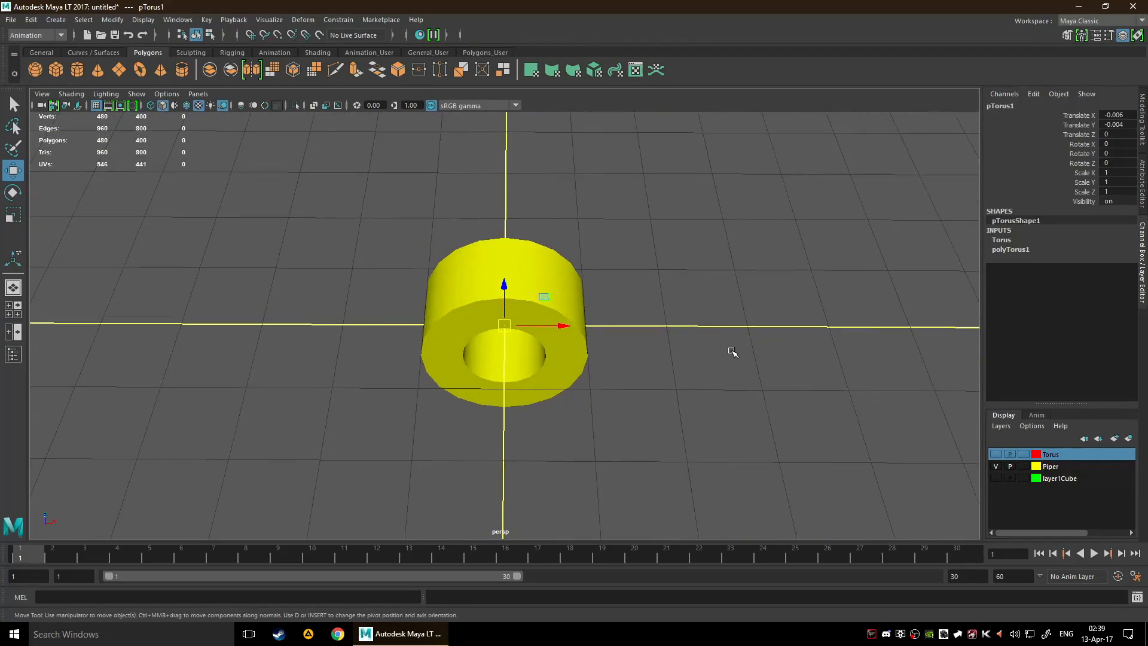
pyautogui.click(996, 478)
pyautogui.keyDown('alt'); pyautogui.moveTo(832, 420); pyautogui.dragTo(764, 397); pyautogui.keyUp('alt')
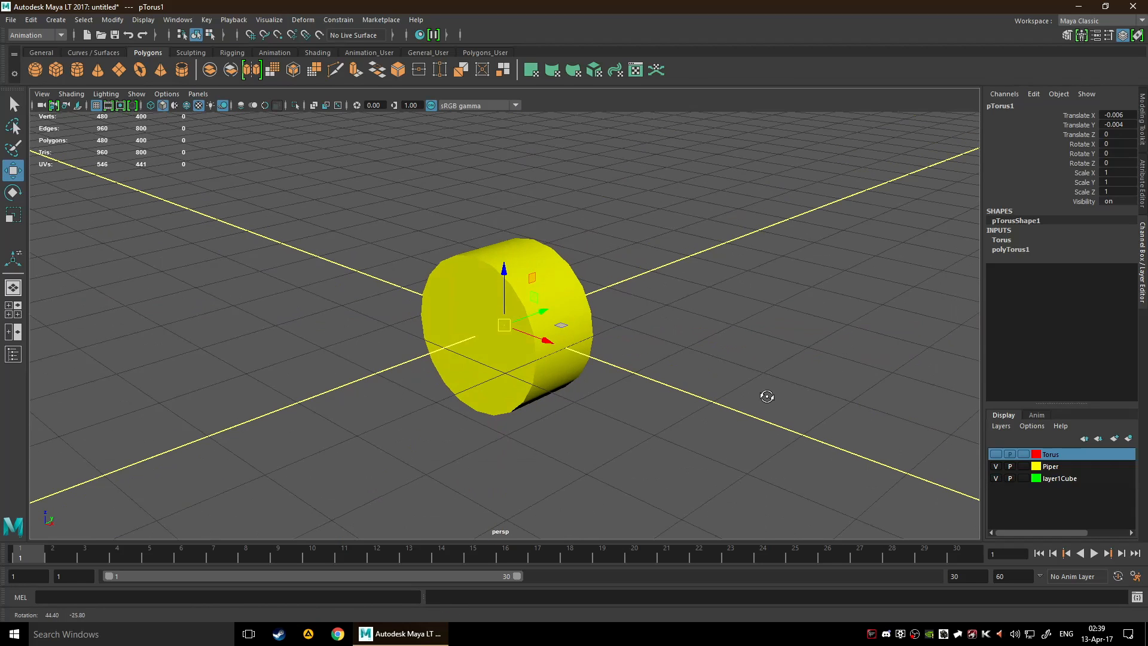
pyautogui.click(996, 467)
pyautogui.keyDown('alt'); pyautogui.moveTo(861, 435); pyautogui.dragTo(963, 461); pyautogui.keyUp('alt')
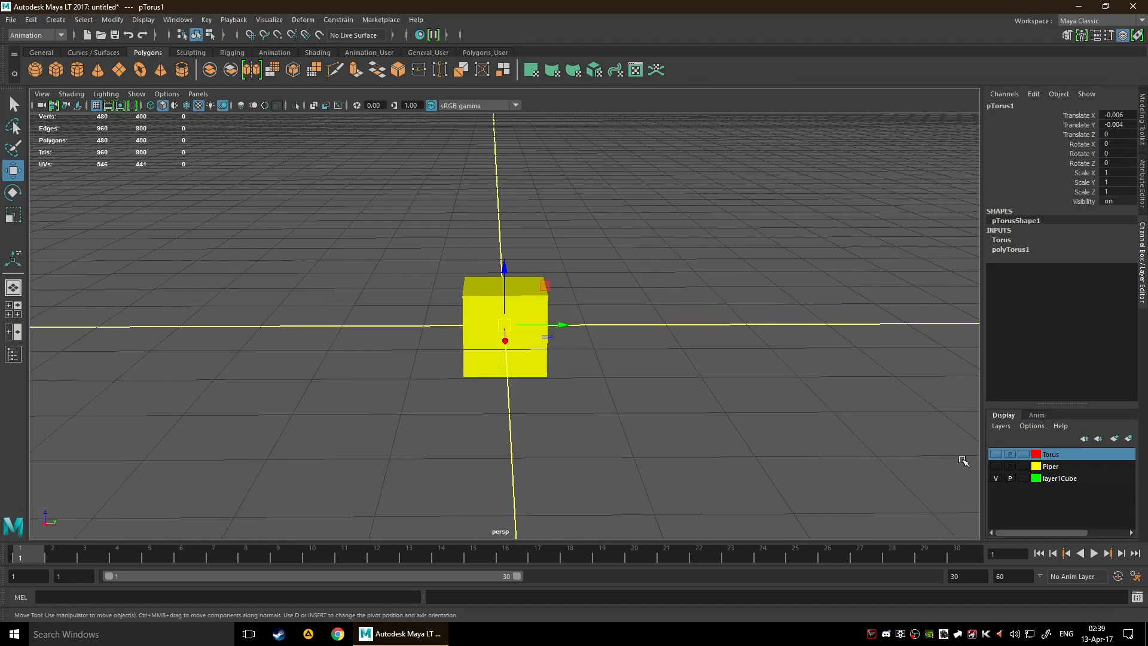
# Toggle the visibility of the Torus and layer1Cube layers and finish with all three display layers shown.
pyautogui.click(996, 454)
pyautogui.keyDown('alt'); pyautogui.moveTo(778, 392); pyautogui.dragTo(671, 392); pyautogui.keyUp('alt')
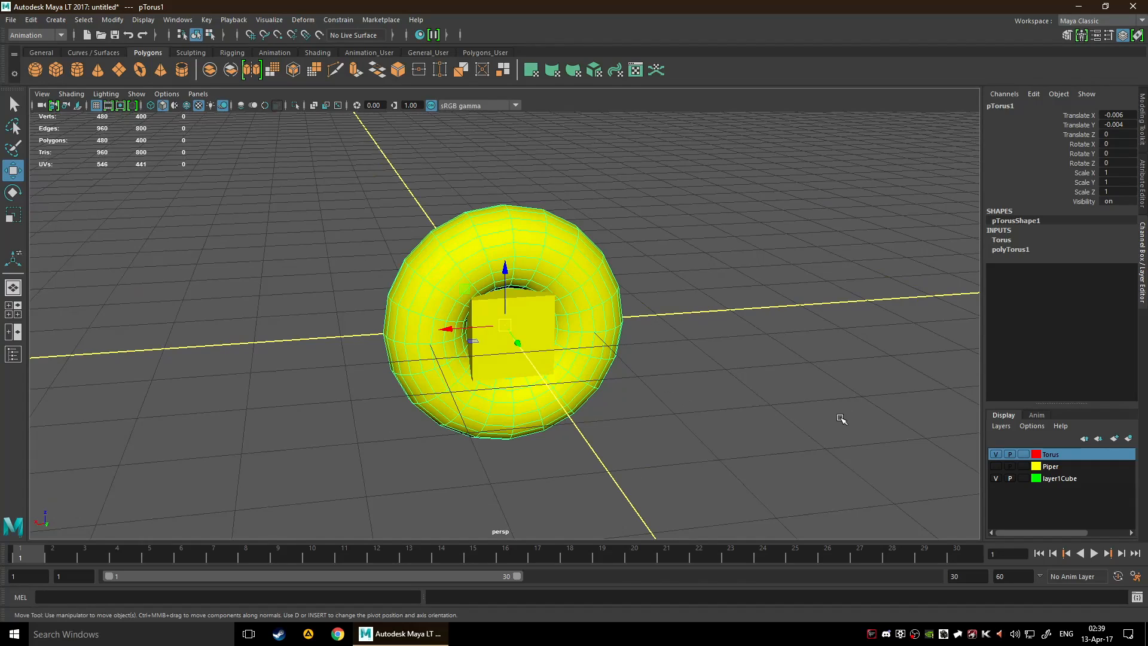
pyautogui.click(996, 455)
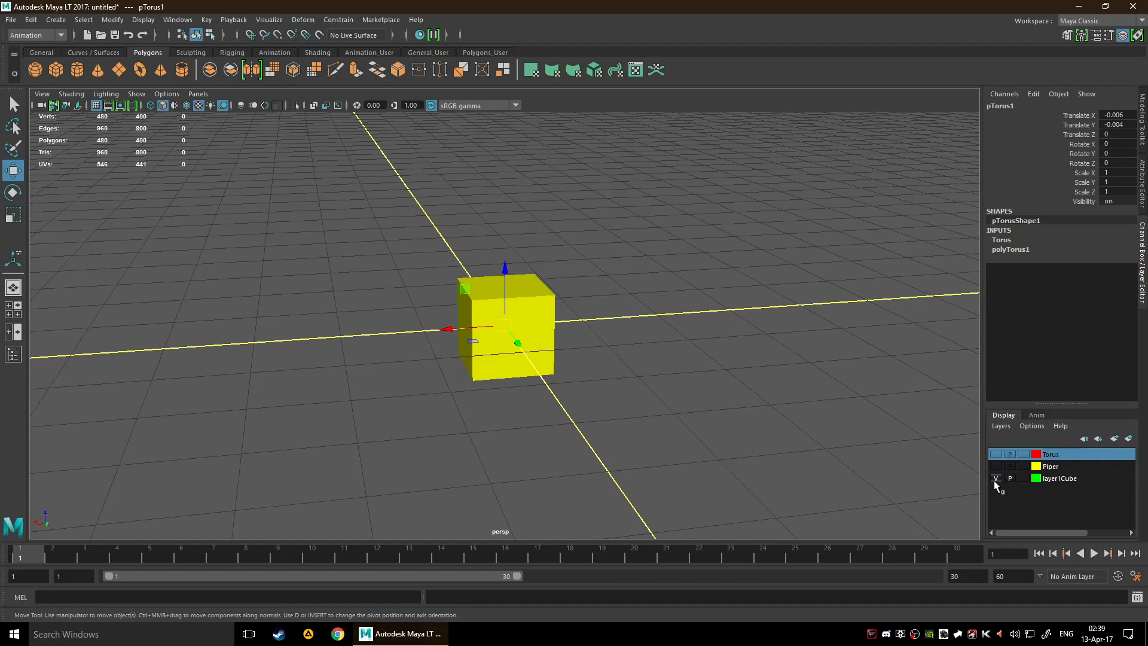
pyautogui.click(997, 478)
pyautogui.click(996, 455)
pyautogui.click(996, 467)
pyautogui.click(996, 478)
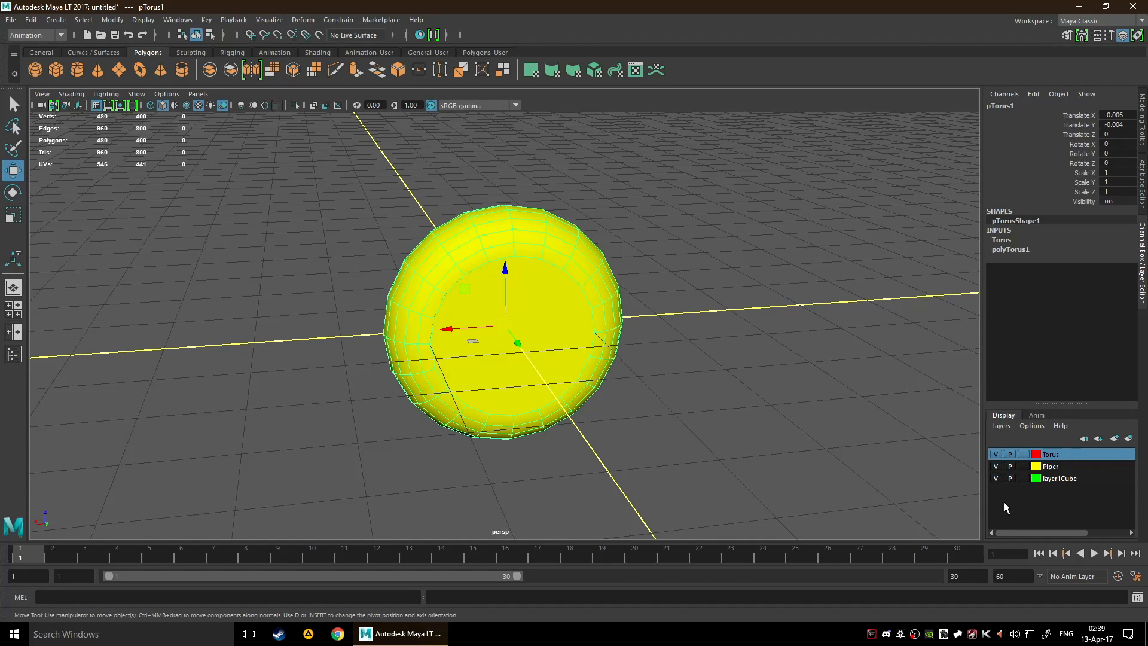
# Set the Torus layer's display type to Template and the layer1Cube layer's to Reference.
pyautogui.keyDown('alt'); pyautogui.moveTo(788, 384); pyautogui.dragTo(579, 397); pyautogui.keyUp('alt')
pyautogui.click(1023, 454)
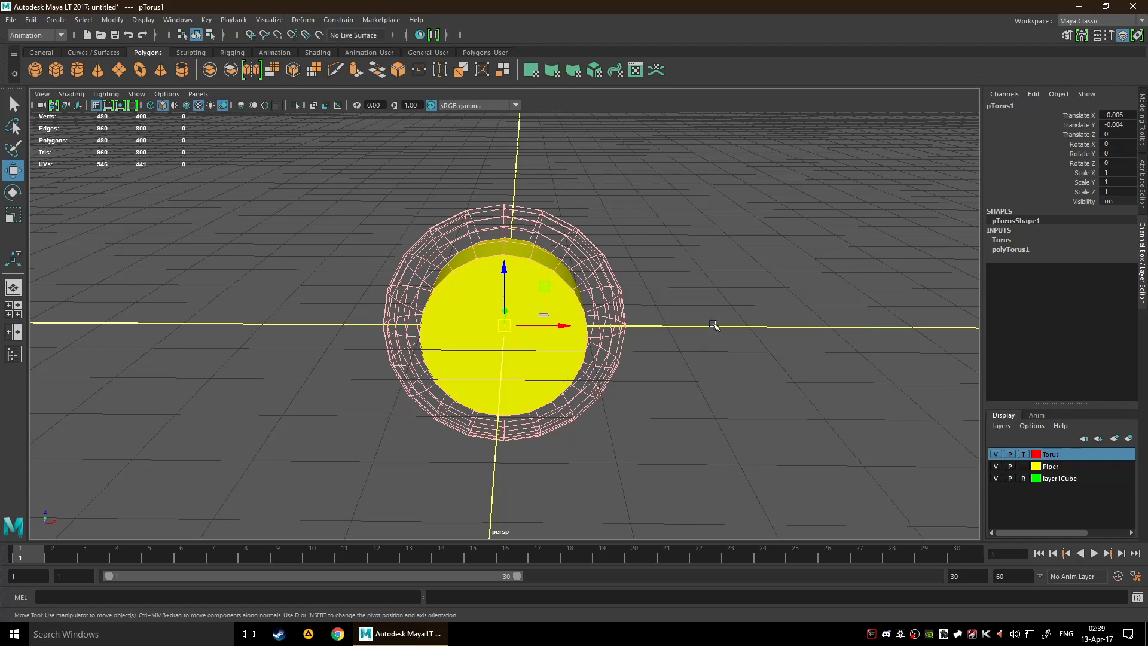
# Select the pipe, move it slightly off centre inside the torus and clear the selection.
pyautogui.click(519, 345)
pyautogui.click(506, 363)
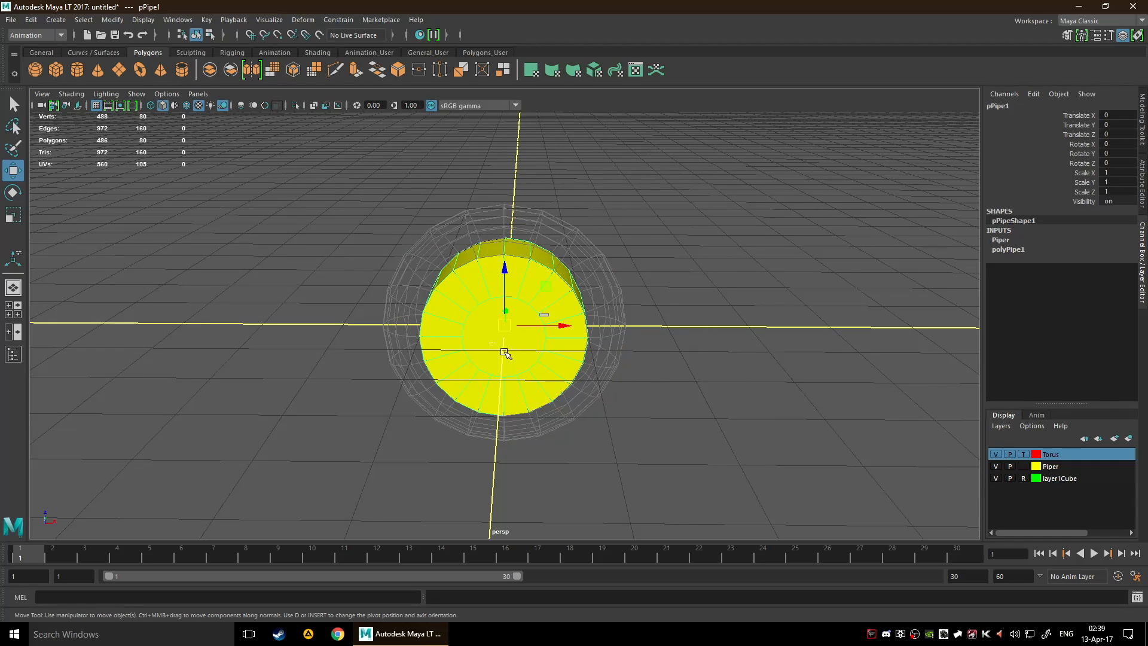
pyautogui.moveTo(501, 328); pyautogui.dragTo(514, 341)
pyautogui.click(707, 432)
pyautogui.keyDown('alt'); pyautogui.moveTo(740, 421); pyautogui.dragTo(730, 386); pyautogui.keyUp('alt')
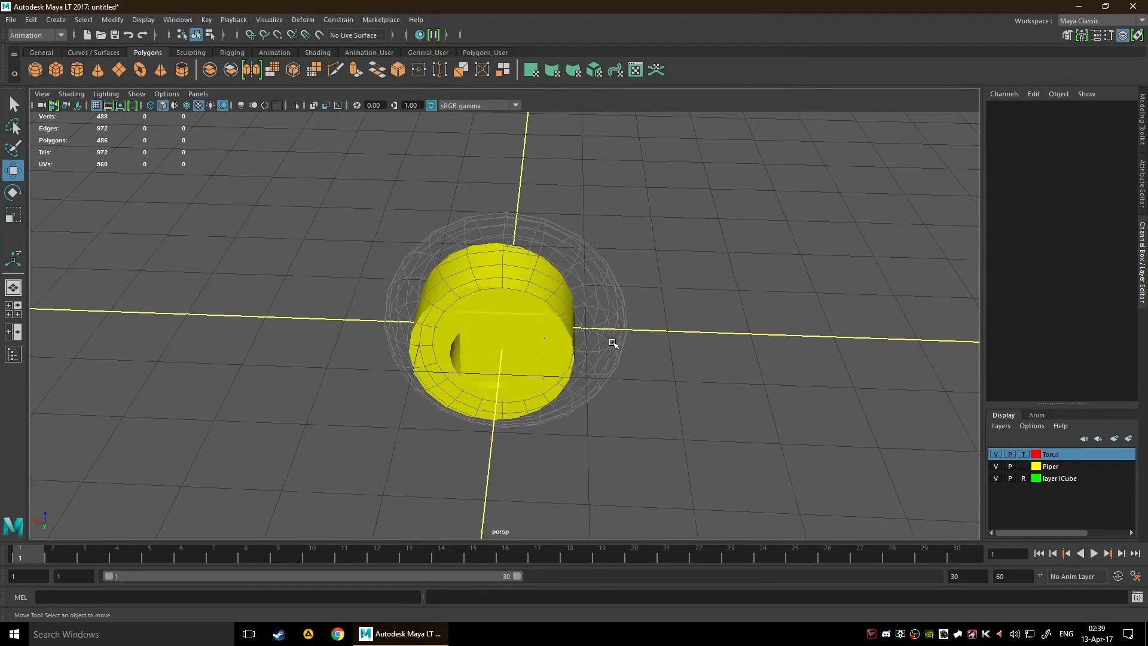
# Undo the pipe's move so it sits back inside the torus and clear the selection.
pyautogui.hotkey('ctrl', 'z')
pyautogui.hotkey('ctrl', 'z')
pyautogui.click(703, 359)
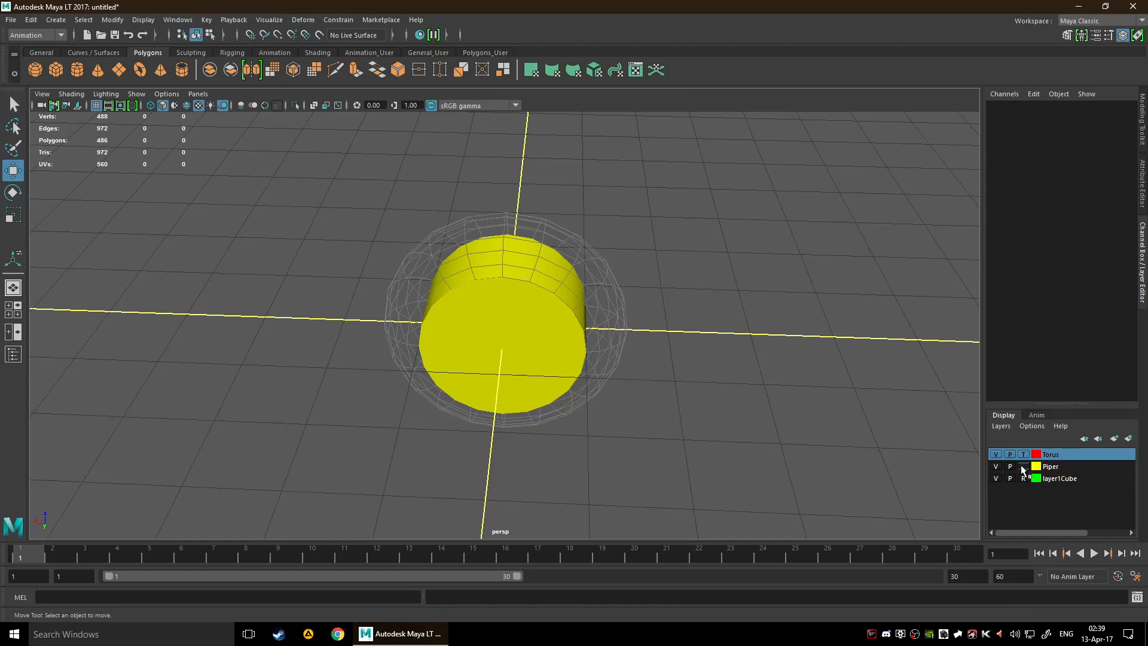
# Cycle the Piper layer's display type through Reference and leave it on Template.
pyautogui.click(1023, 465)
pyautogui.click(1024, 466)
pyautogui.click(1022, 471)
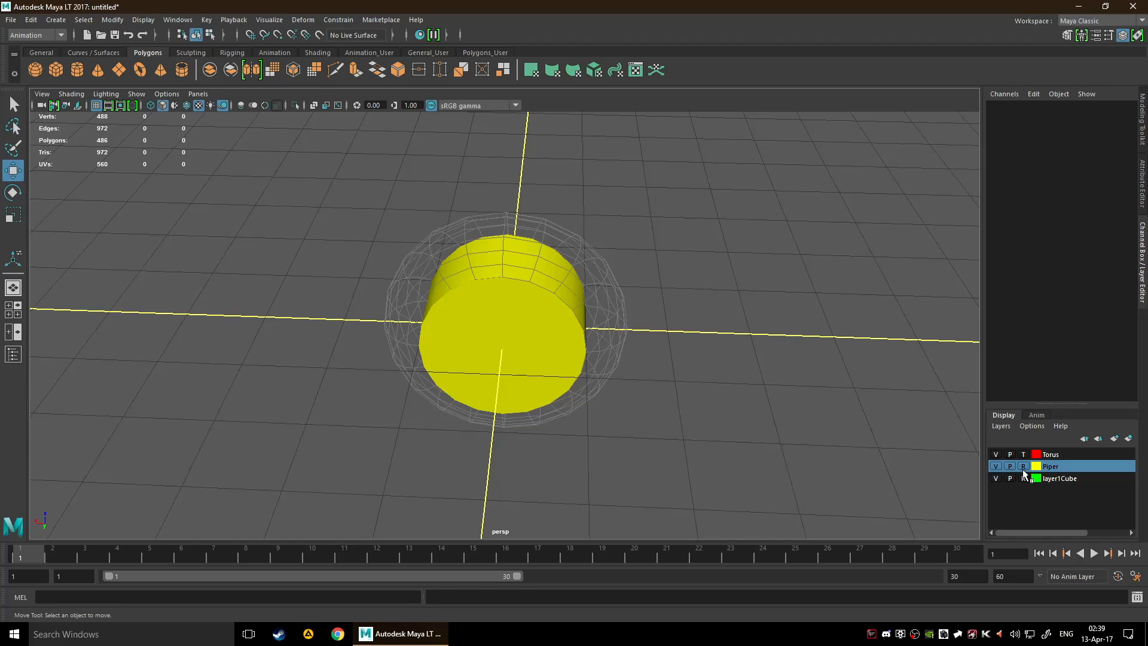
pyautogui.click(1024, 466)
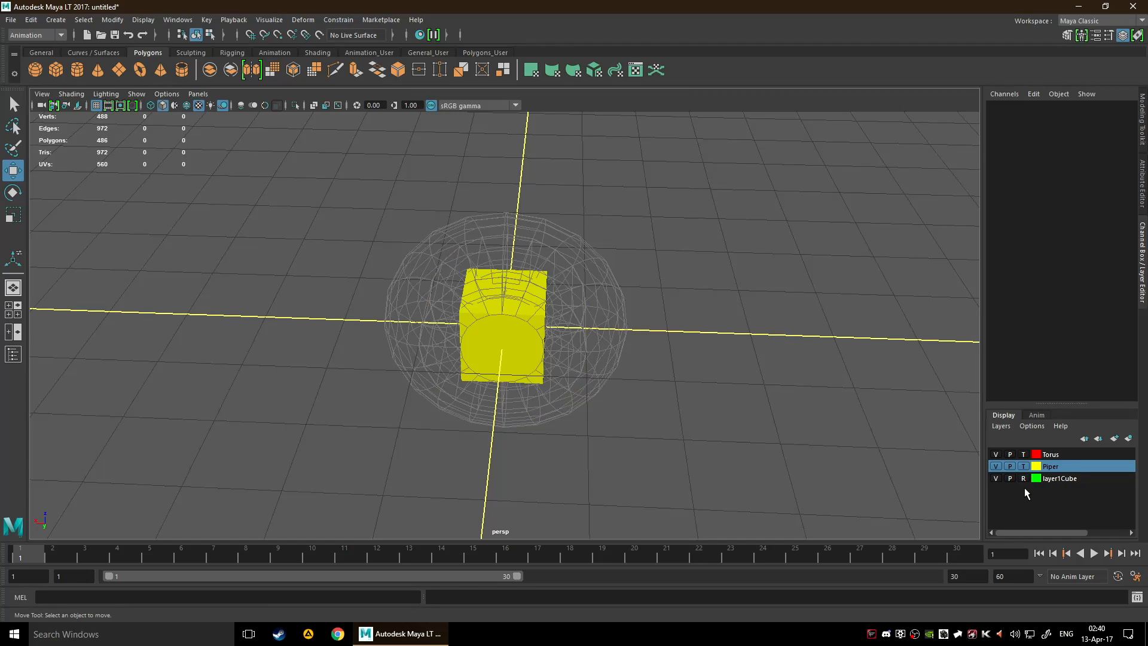
# Return the layer1Cube layer to the normal display type and set the Torus layer to Reference.
pyautogui.click(1023, 478)
pyautogui.click(1023, 478)
pyautogui.click(1022, 455)
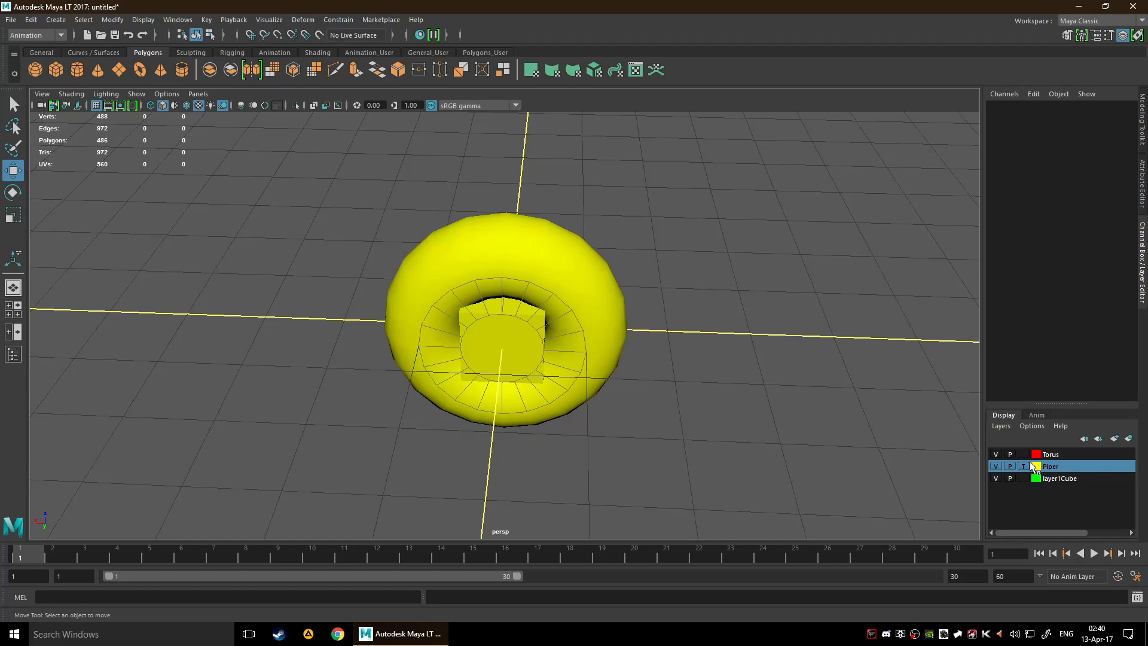
pyautogui.click(1024, 455)
pyautogui.click(1023, 455)
# Select the cube, move it about 1.1 units along X out of the torus, and undo the move.
pyautogui.keyDown('alt'); pyautogui.moveTo(815, 456); pyautogui.dragTo(556, 374); pyautogui.keyUp('alt')
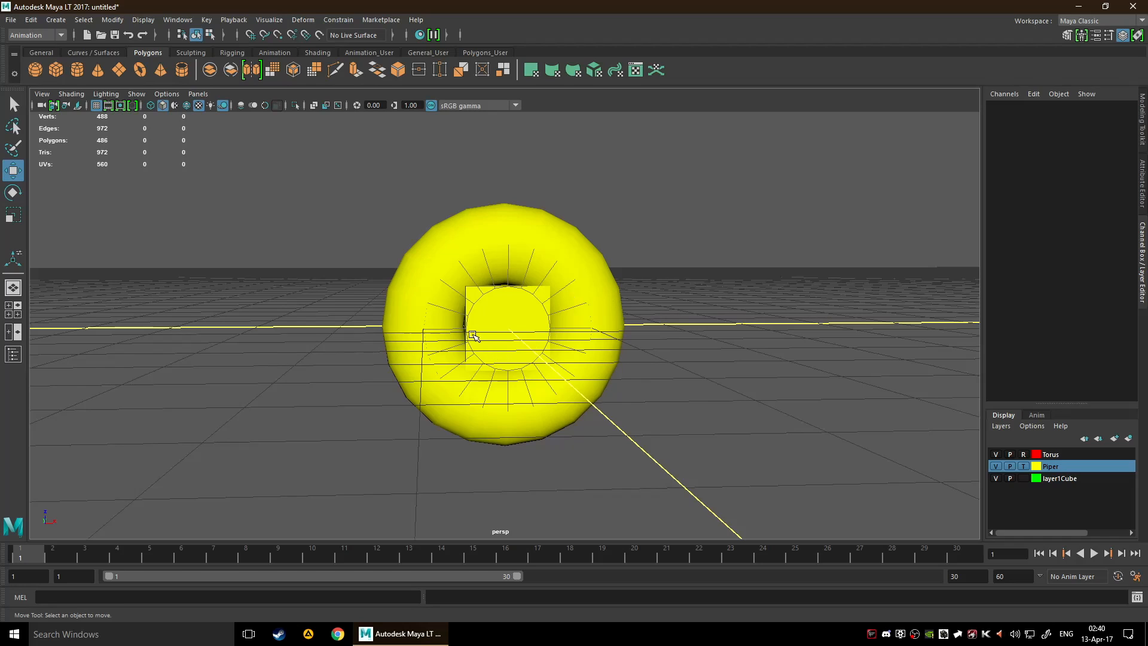
pyautogui.click(495, 328)
pyautogui.keyDown('alt'); pyautogui.moveTo(714, 351); pyautogui.dragTo(607, 363); pyautogui.keyUp('alt')
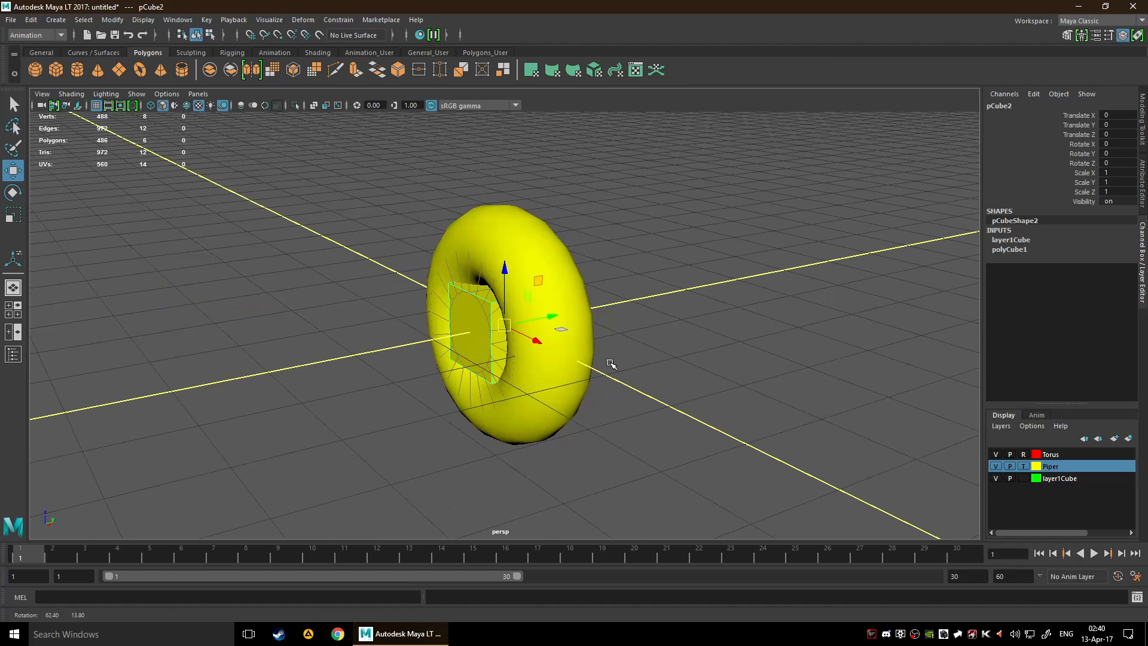
pyautogui.keyDown('alt'); pyautogui.moveTo(682, 321); pyautogui.dragTo(683, 304); pyautogui.keyUp('alt')
pyautogui.moveTo(559, 333); pyautogui.dragTo(645, 349)
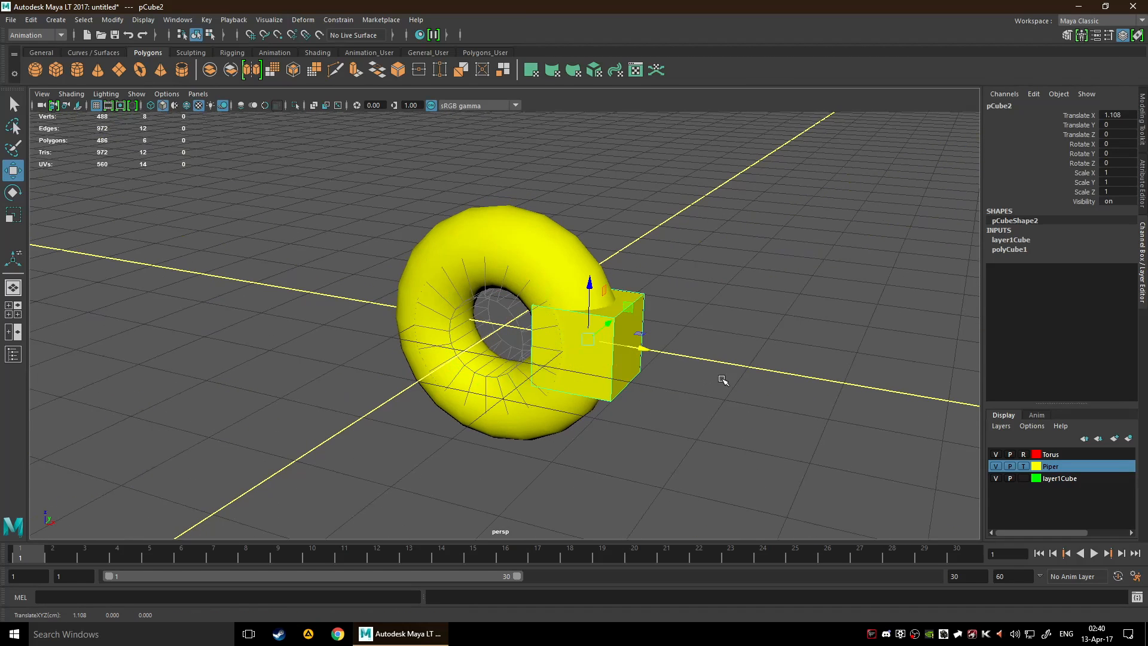
pyautogui.hotkey('ctrl', 'z')
# Vertex-snap the cube to a point on the torus at about X 0.418, Y -0.158, Z 0.308.
pyautogui.keyDown('alt'); pyautogui.moveTo(705, 370); pyautogui.dragTo(713, 323); pyautogui.keyUp('alt')
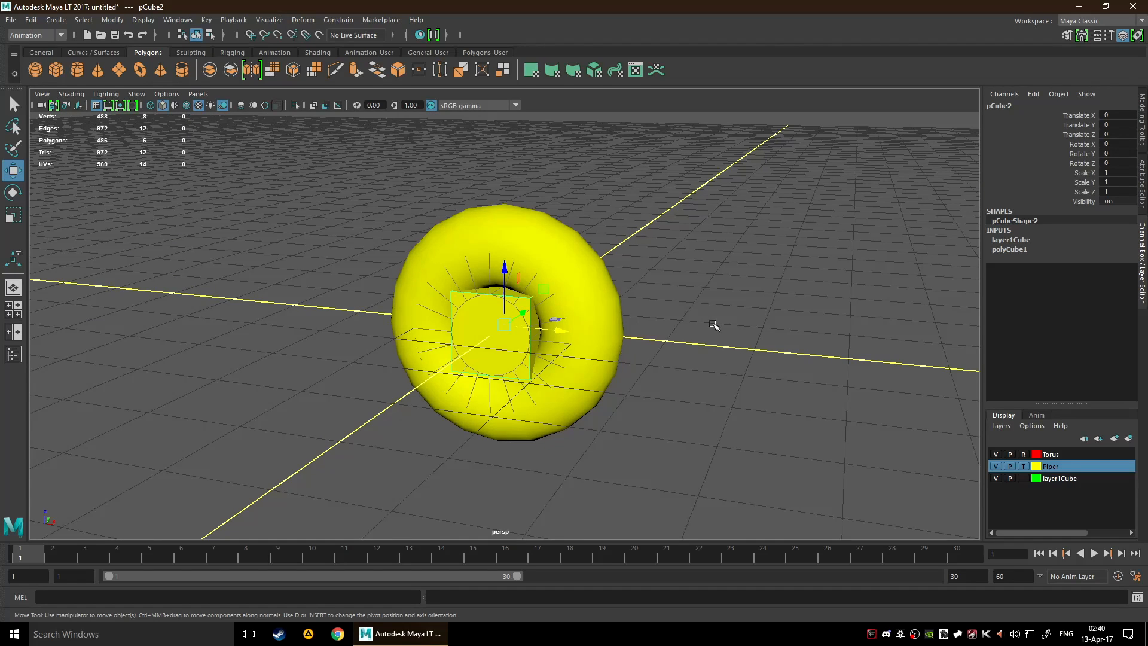
pyautogui.press('v')
pyautogui.moveTo(512, 327)
pyautogui.mouseDown()
pyautogui.moveTo(520, 311)
pyautogui.moveTo(406, 368)
pyautogui.moveTo(461, 218)
pyautogui.moveTo(486, 251)
pyautogui.moveTo(510, 326)
pyautogui.moveTo(497, 344)
pyautogui.moveTo(513, 325)
pyautogui.mouseUp()
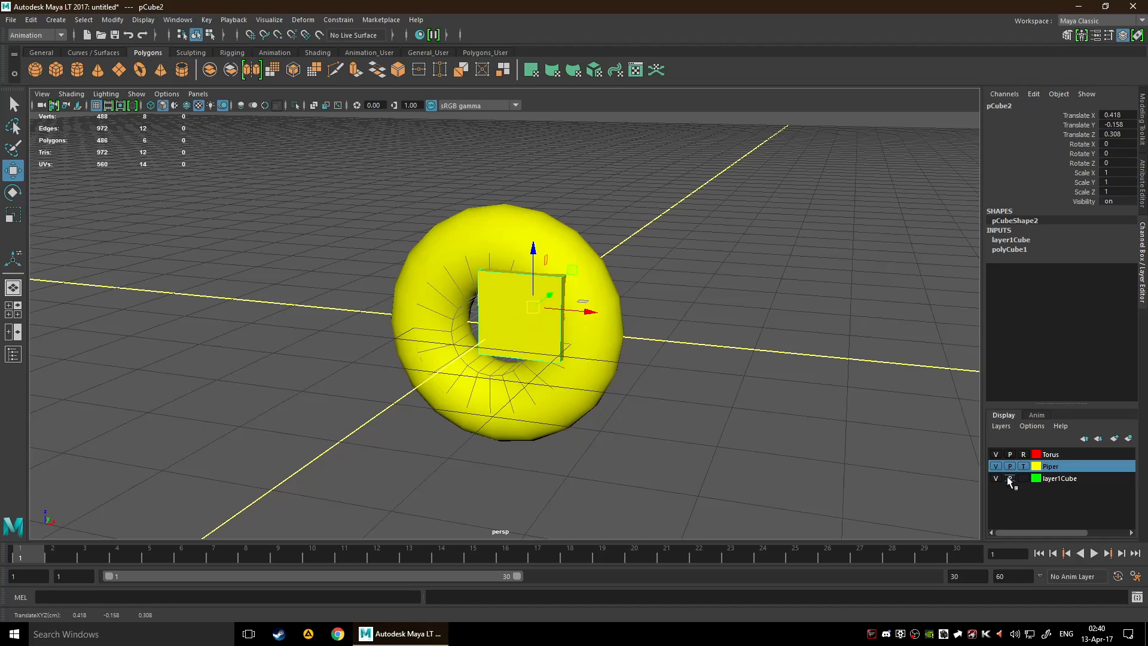
# Set the Piper layer's display type to Reference and vertex-snap the cube to about X -0.505, Y 0.151, Z 0.162.
pyautogui.click(1021, 468)
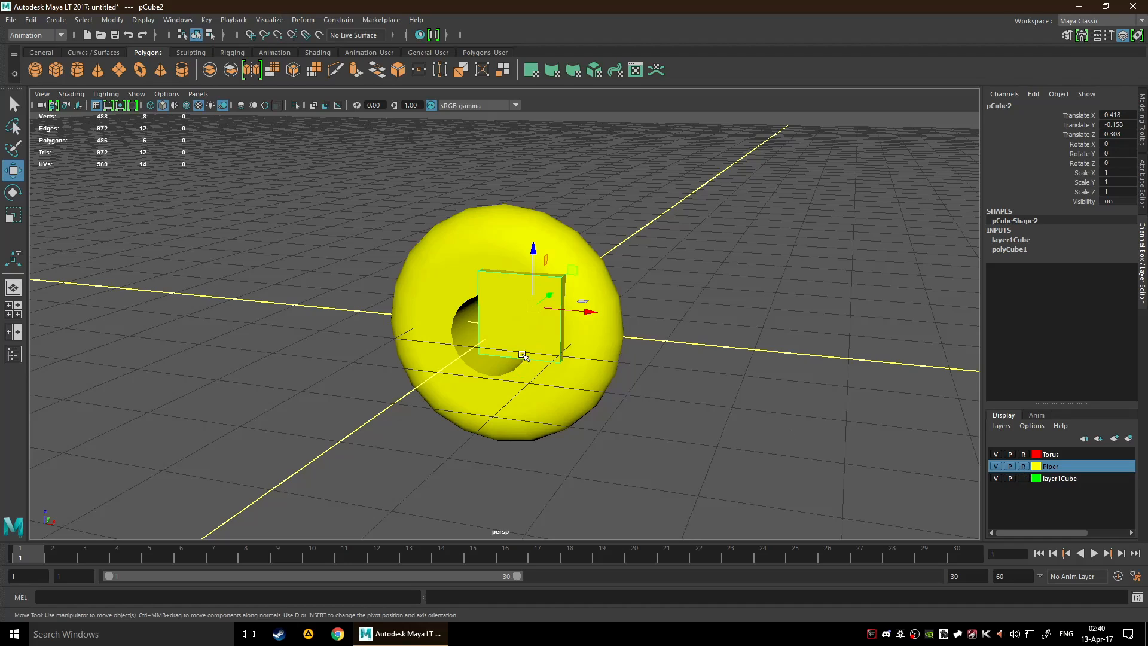
pyautogui.press('v')
pyautogui.moveTo(530, 316); pyautogui.dragTo(443, 345)
pyautogui.moveTo(533, 306); pyautogui.dragTo(472, 306)
# Set the Piper layer to normal and hide it, moving the cube onto a torus vertex at about X 0.156, Y 0.151, Z -0.499.
pyautogui.click(1023, 466)
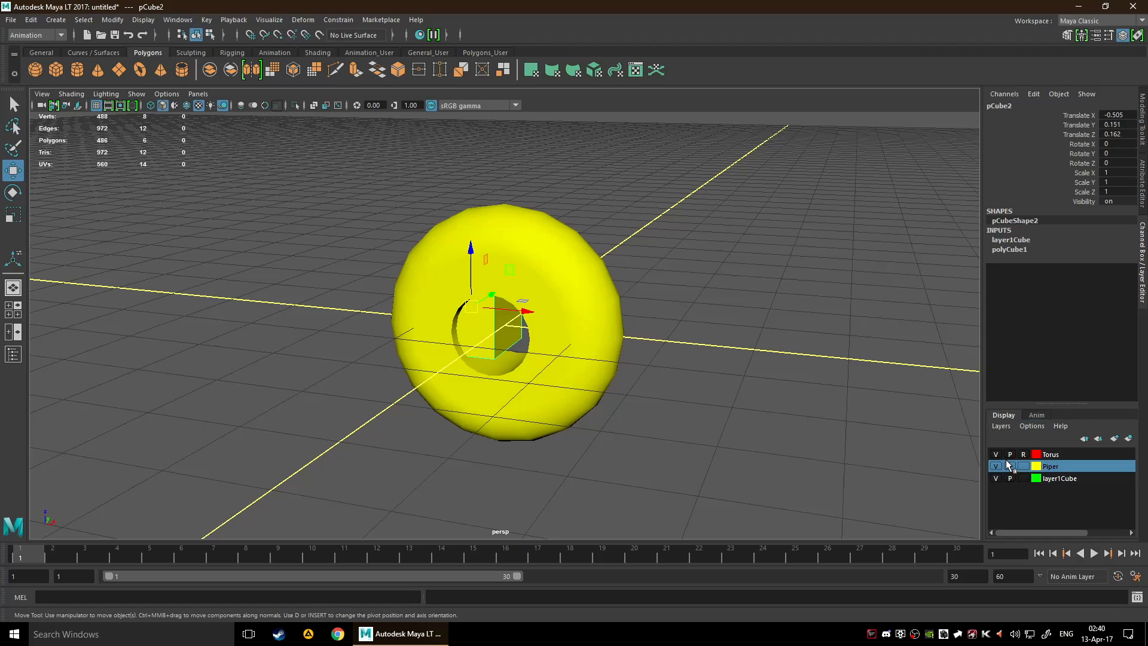
pyautogui.click(995, 466)
pyautogui.moveTo(507, 321); pyautogui.dragTo(520, 362)
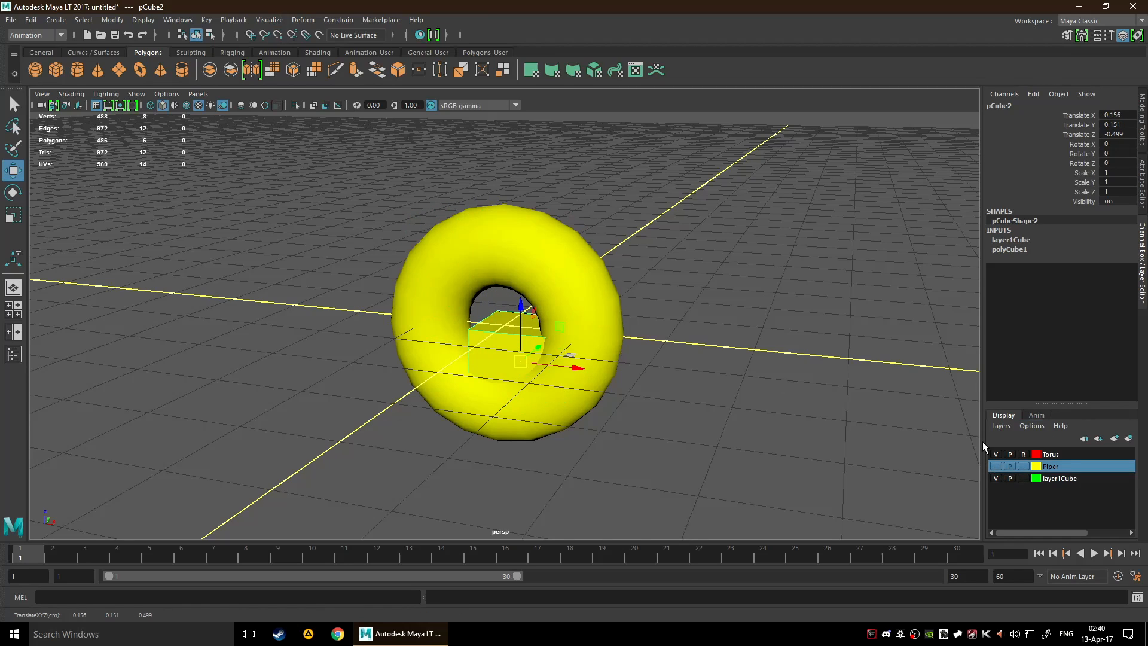
# Set the Torus and Piper layers to Template and move the cube to about X -0.562, Y 0.202, Z 0.598 with vertex snapping on.
pyautogui.click(1024, 454)
pyautogui.press('v')
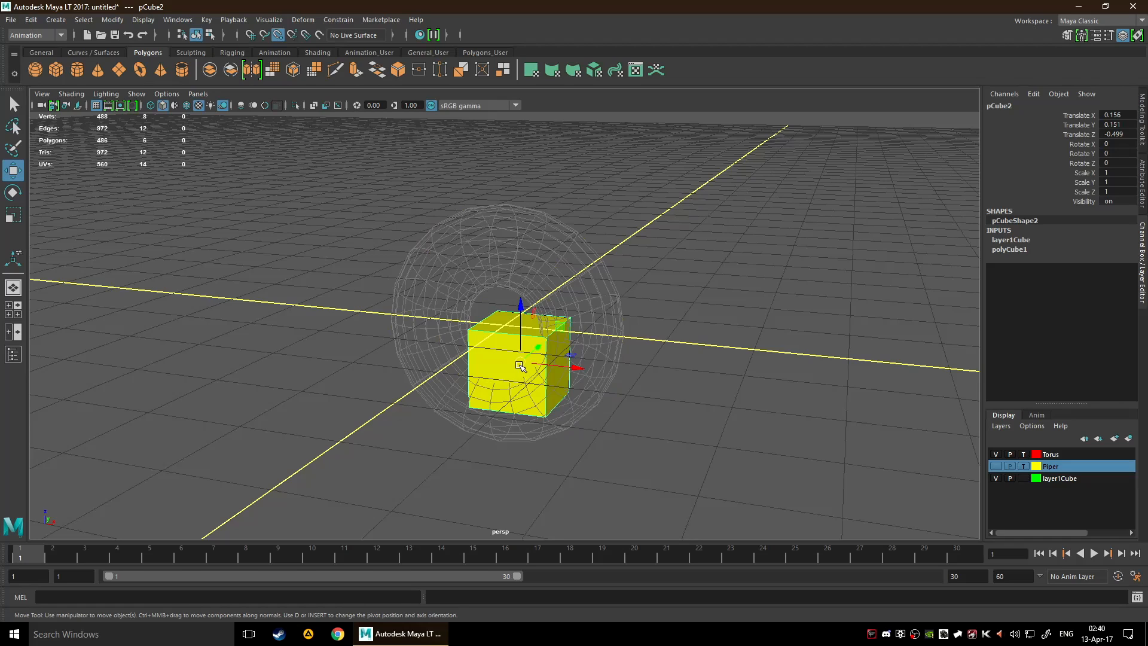
pyautogui.moveTo(520, 364); pyautogui.dragTo(468, 271)
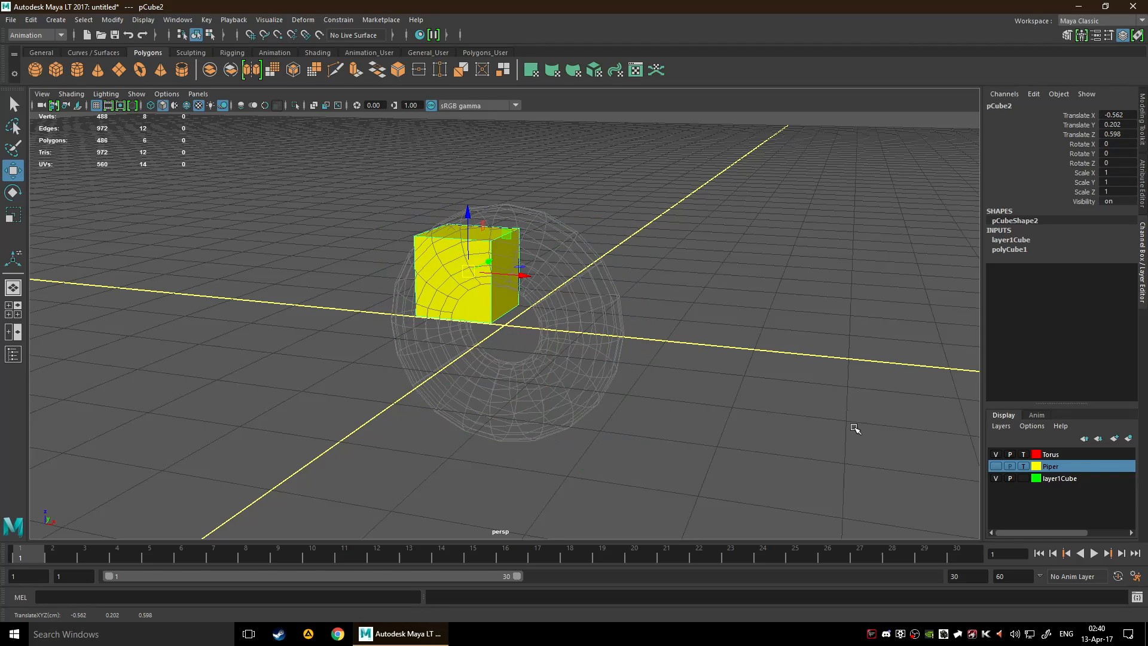
# Set the Torus layer back to Reference and snap the cube to a torus vertex at about X 0.302, Y -0.158, Z -0.424.
pyautogui.click(1023, 455)
pyautogui.press('v')
pyautogui.moveTo(469, 270); pyautogui.dragTo(524, 362)
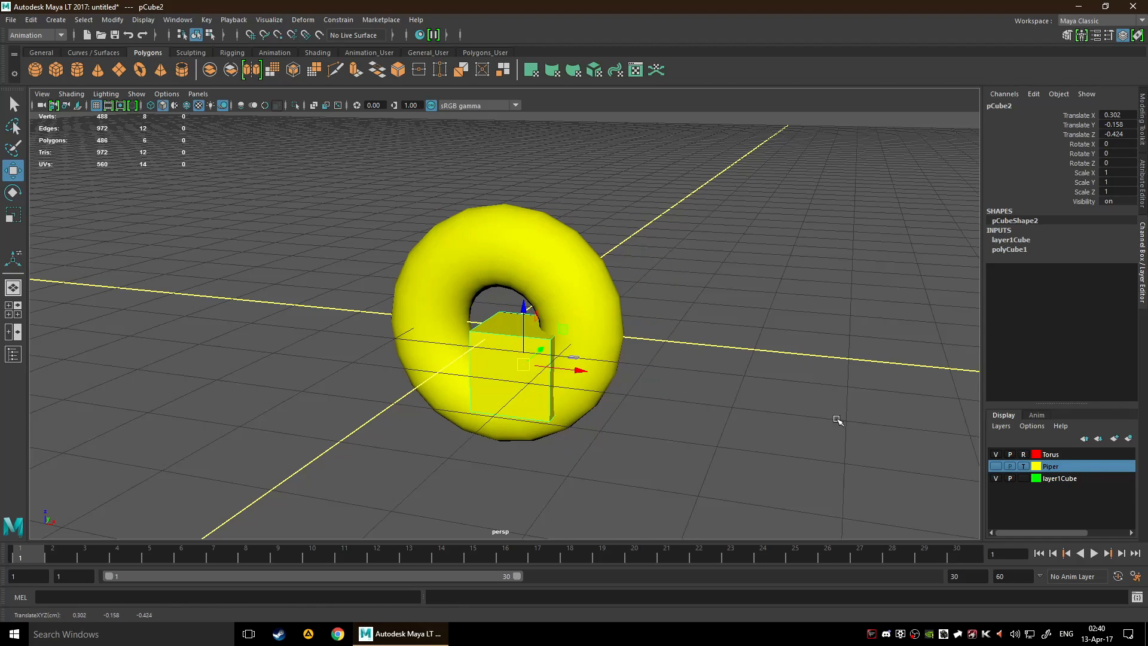
# Return the Torus layer to the normal display type and delete the visible torus and cube.
pyautogui.click(1010, 456)
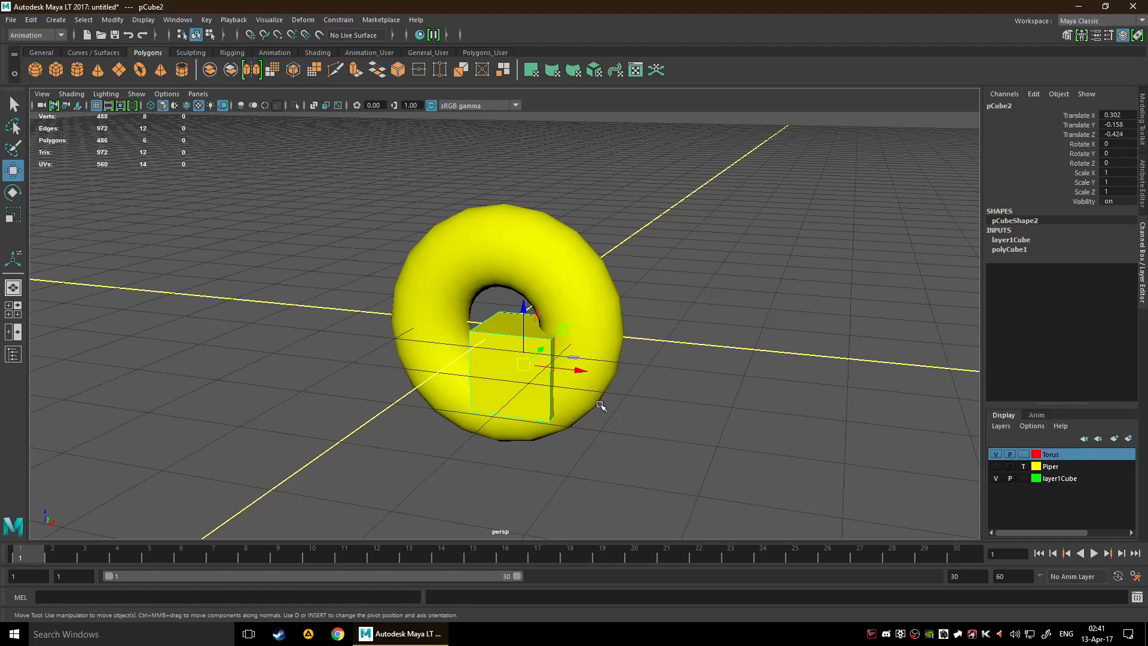
pyautogui.scroll(-5, 266, 230)
pyautogui.moveTo(266, 230); pyautogui.dragTo(854, 496)
pyautogui.press('Delete')
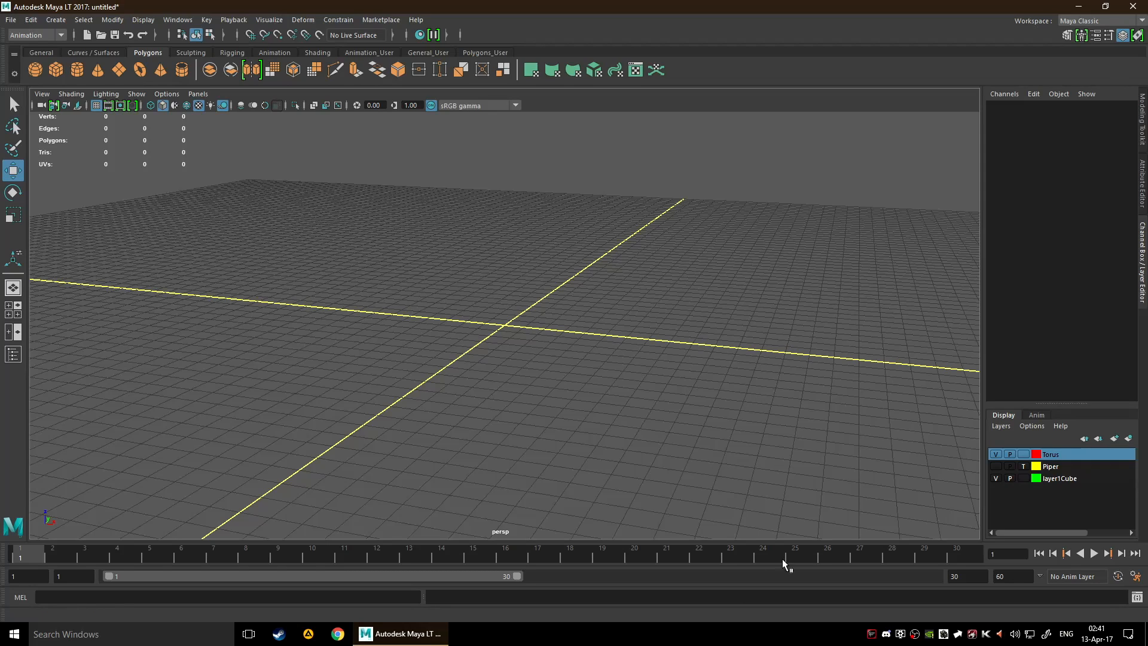
# Toggle the visibility of the layer1Cube and Piper layers, finishing with both shown.
pyautogui.click(996, 475)
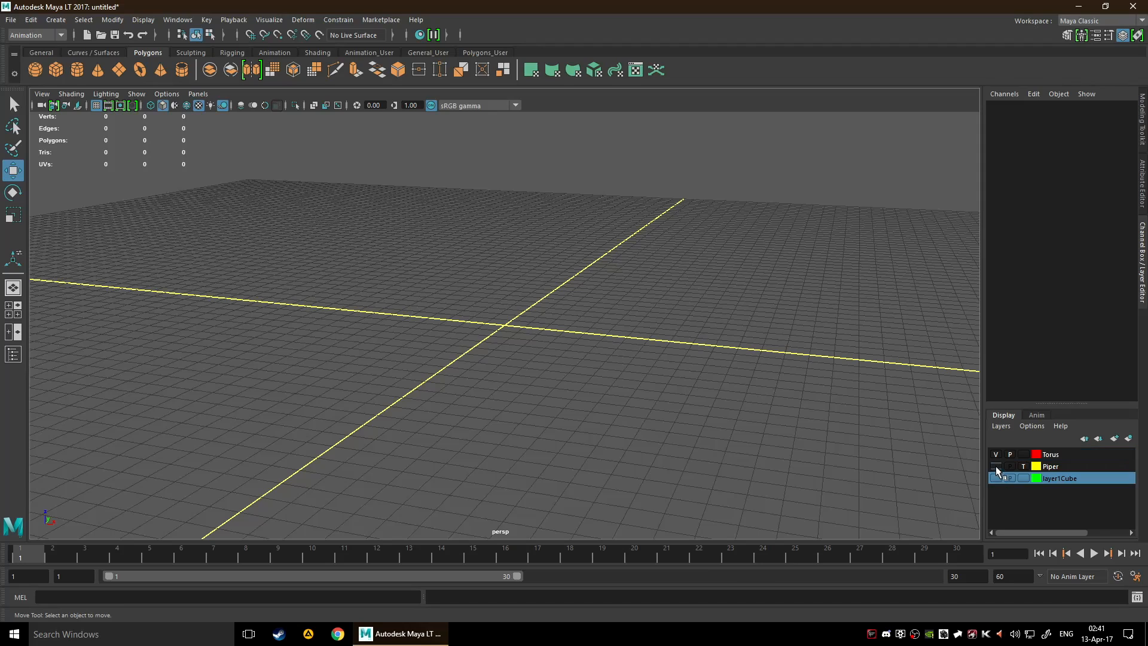
pyautogui.click(995, 464)
pyautogui.click(996, 467)
pyautogui.click(996, 466)
# Cycle the Piper layer's display type through Reference to normal and select the pipe.
pyautogui.click(1023, 466)
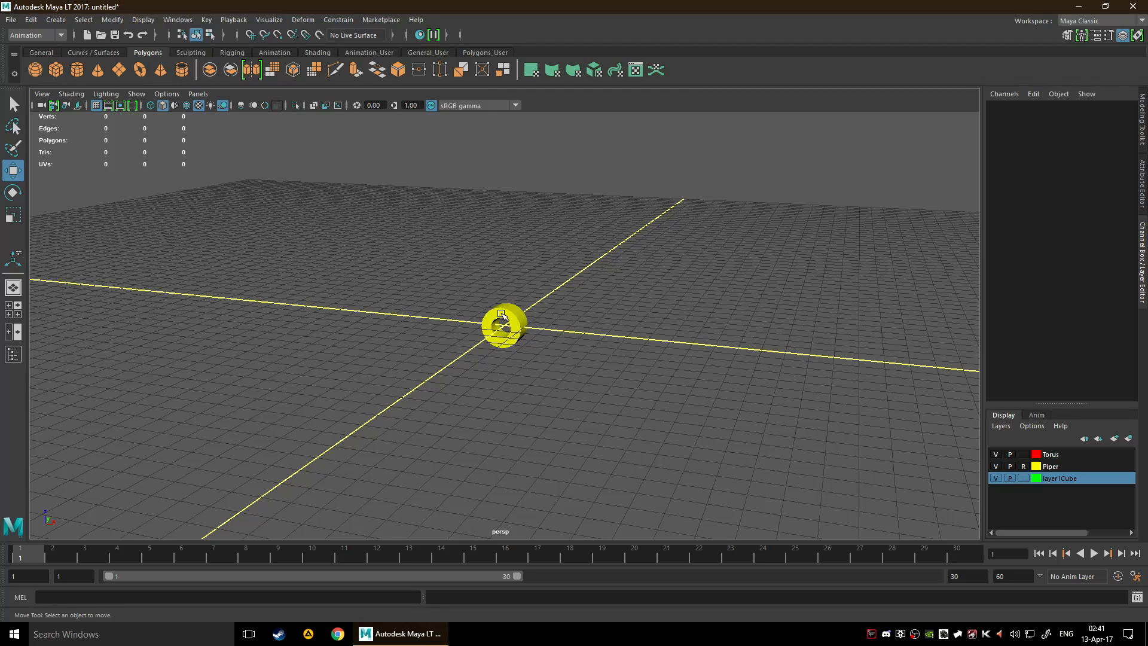
pyautogui.moveTo(440, 292); pyautogui.dragTo(523, 366)
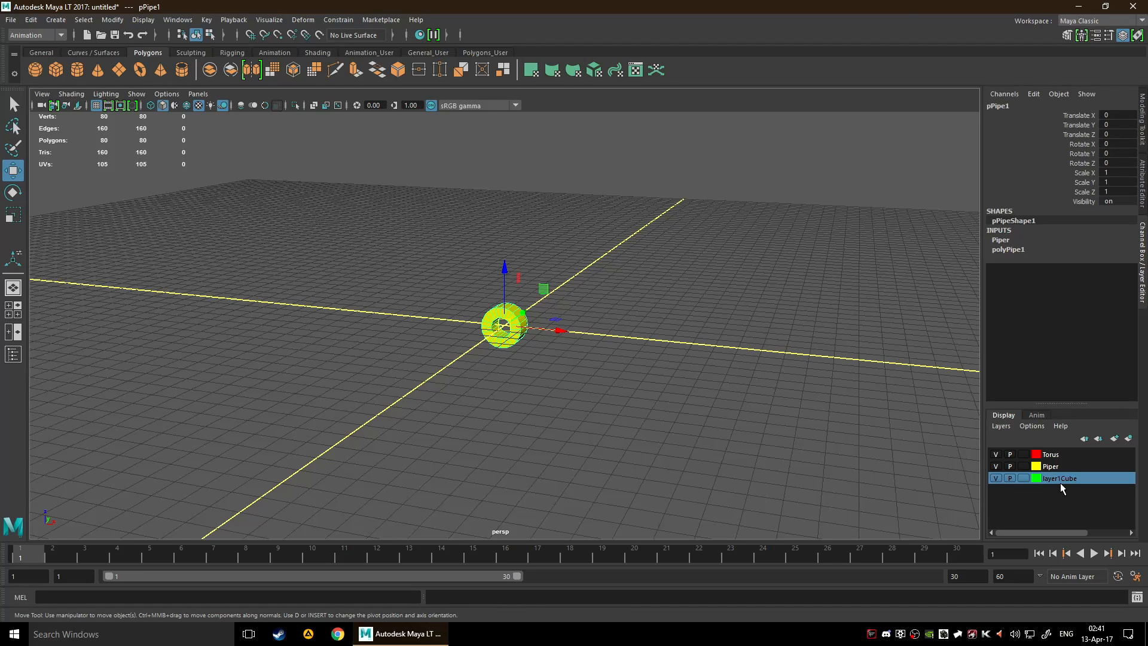
# Switch the viewport to wireframe display, clear the selection and view the pipe's yellow wireframe up close.
pyautogui.press('4')
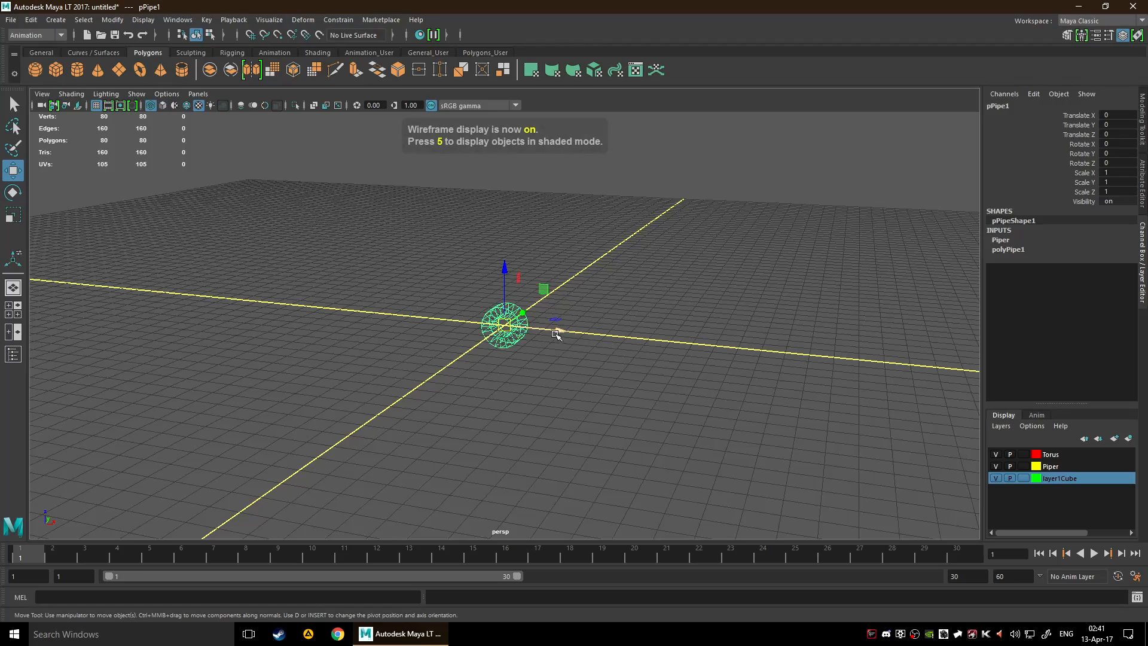
pyautogui.scroll(10, 585, 321)
pyautogui.keyDown('alt'); pyautogui.moveTo(805, 316); pyautogui.dragTo(676, 306); pyautogui.keyUp('alt')
pyautogui.click(733, 305)
pyautogui.keyDown('alt'); pyautogui.moveTo(747, 313); pyautogui.dragTo(677, 318); pyautogui.keyUp('alt')
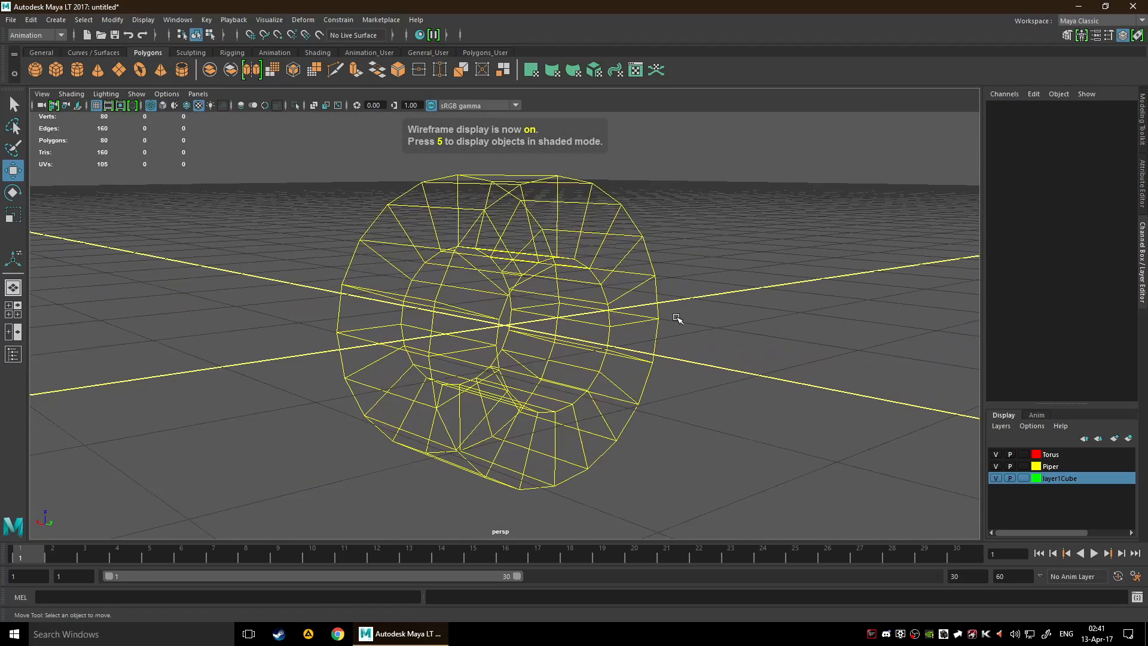
# Toggle the viewport to shaded and back to wireframe display, and highlight the Piper layer.
pyautogui.scroll(-10, 677, 318)
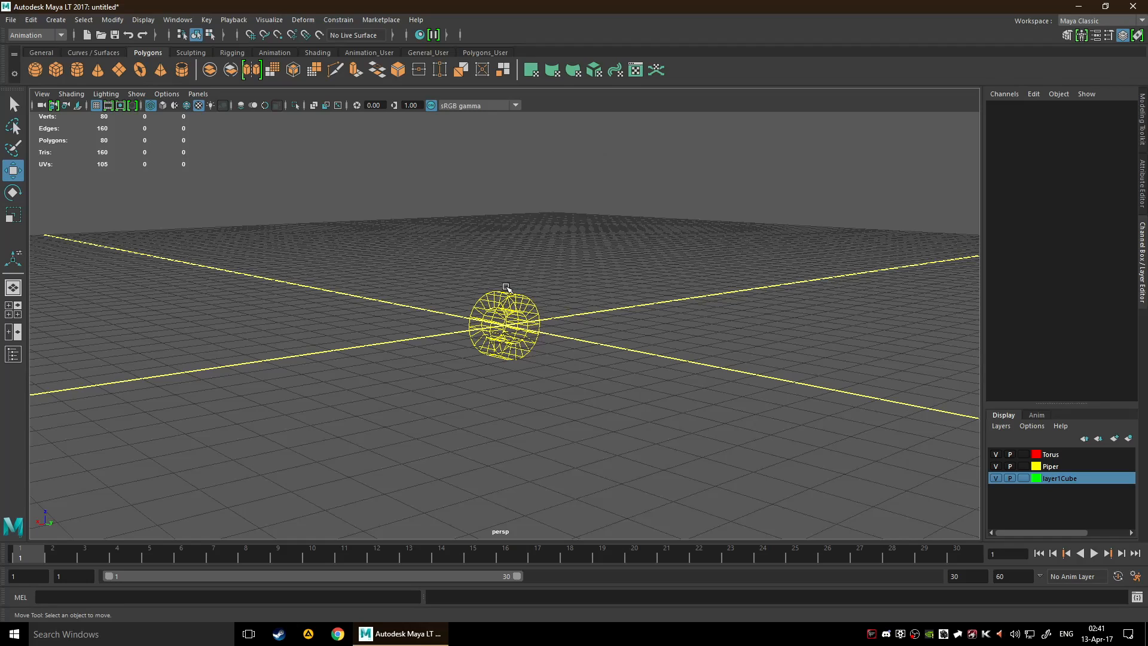
pyautogui.press('5')
pyautogui.press('4')
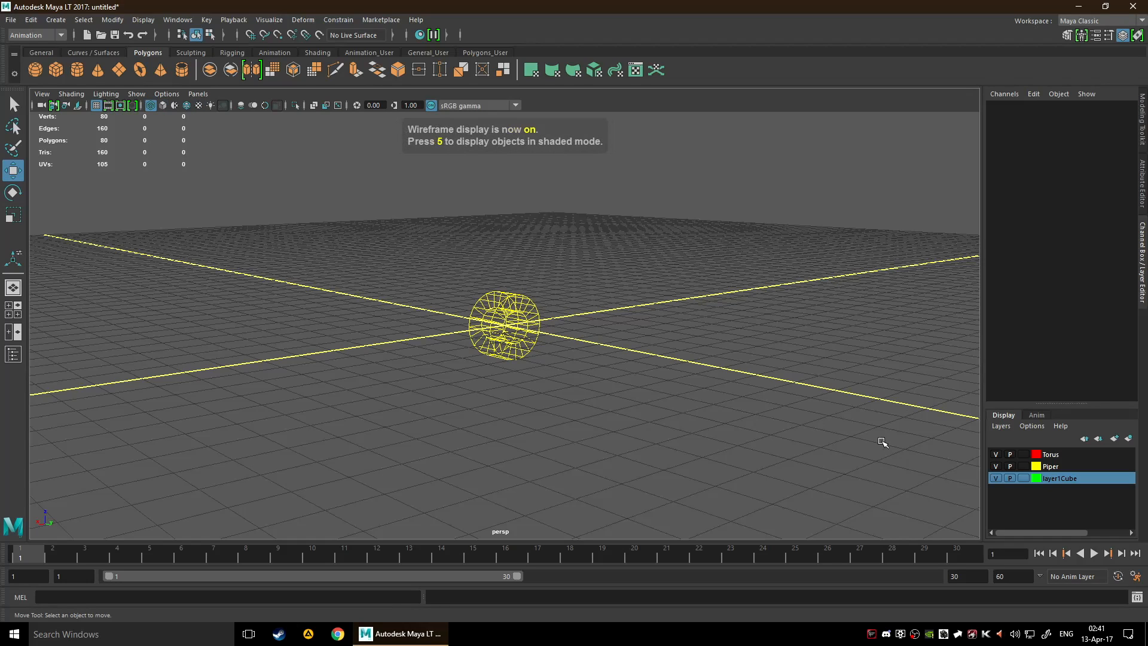
pyautogui.click(1054, 465)
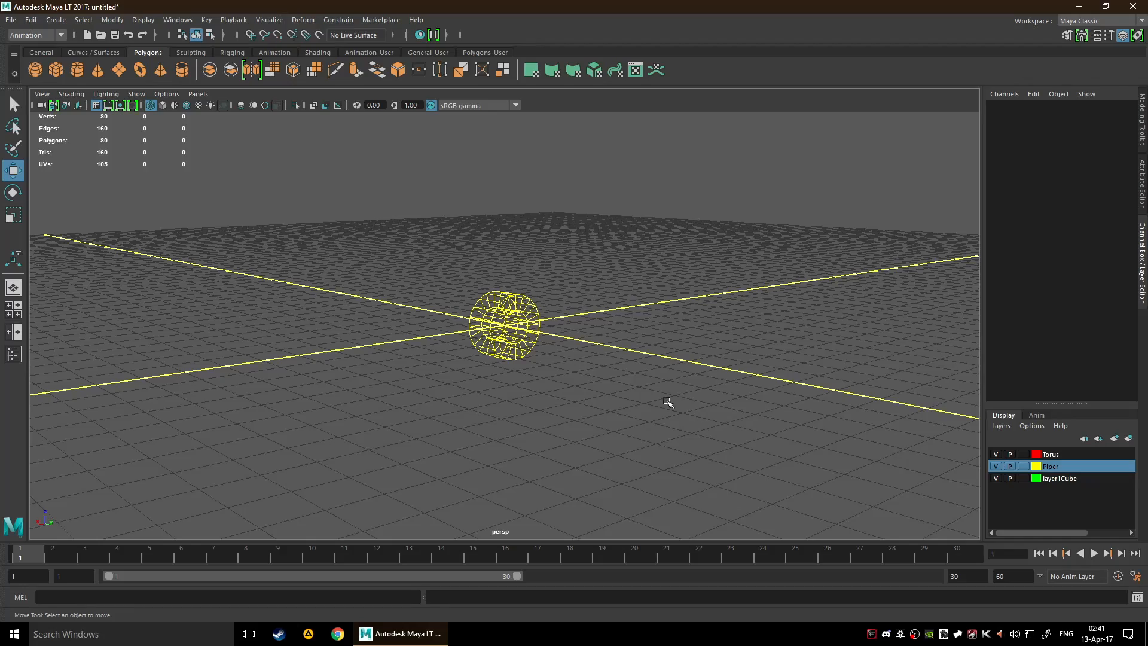
# Cycle the pipe's viewport display through textured, all-lights and wireframe modes, finishing in plain shaded mode.
pyautogui.scroll(-5, 577, 389)
pyautogui.keyDown('alt'); pyautogui.moveTo(577, 389); pyautogui.dragTo(440, 302); pyautogui.keyUp('alt')
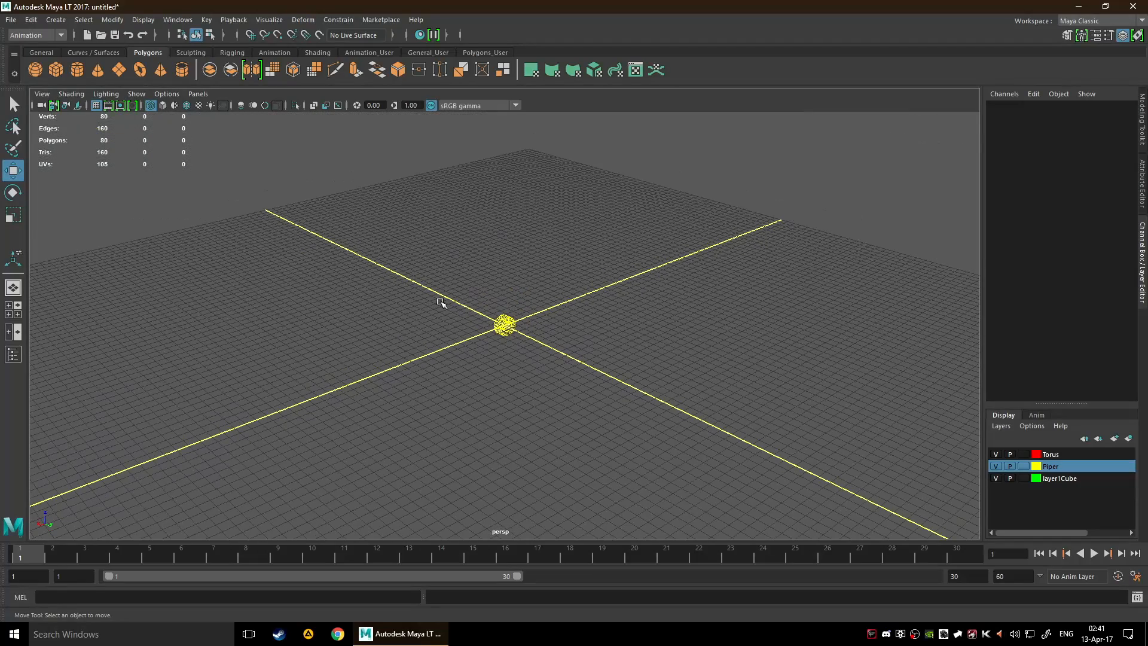
pyautogui.scroll(8, 576, 405)
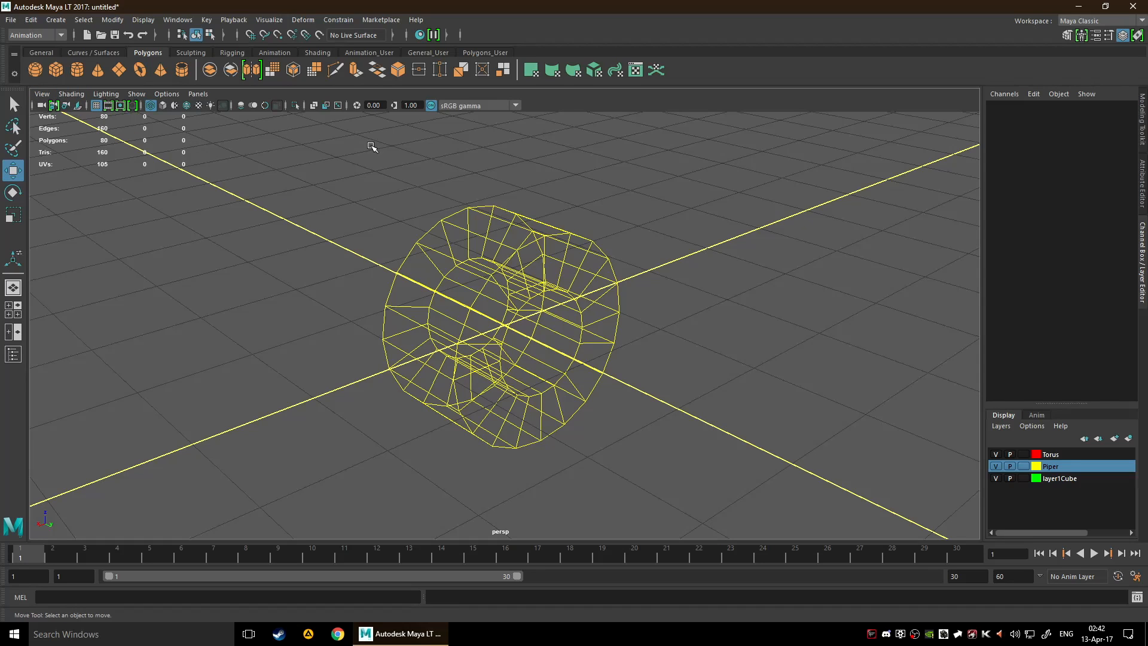
pyautogui.scroll(-5, 559, 269)
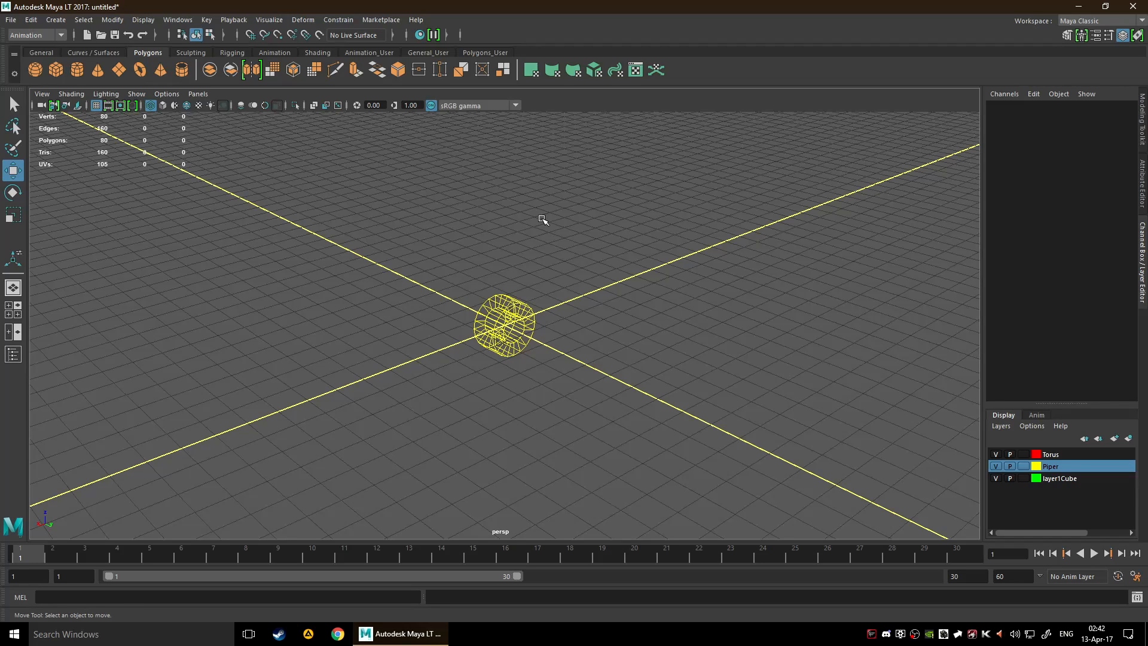
pyautogui.scroll(2, 594, 241)
pyautogui.press('6')
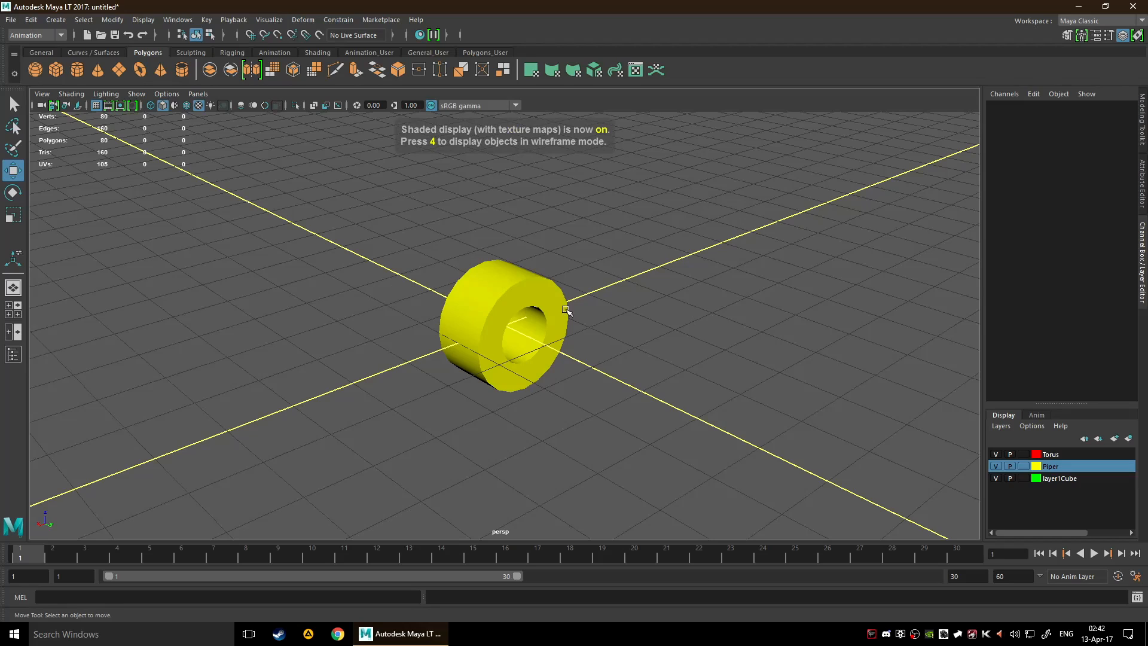
pyautogui.press('7')
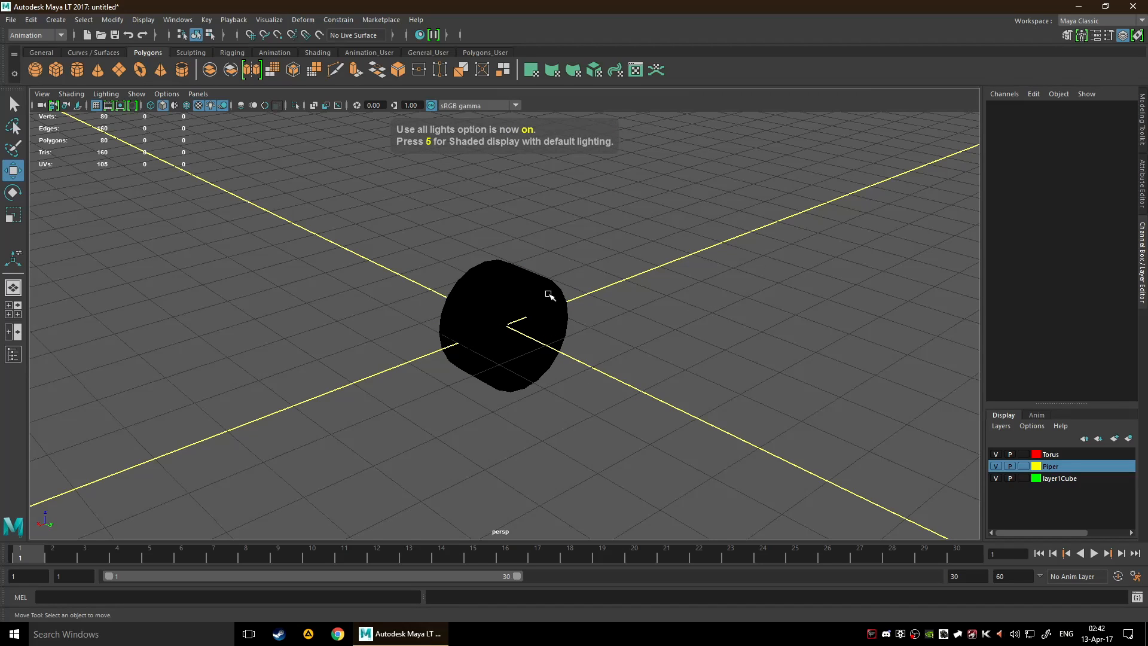
pyautogui.press('4')
pyautogui.press('5')
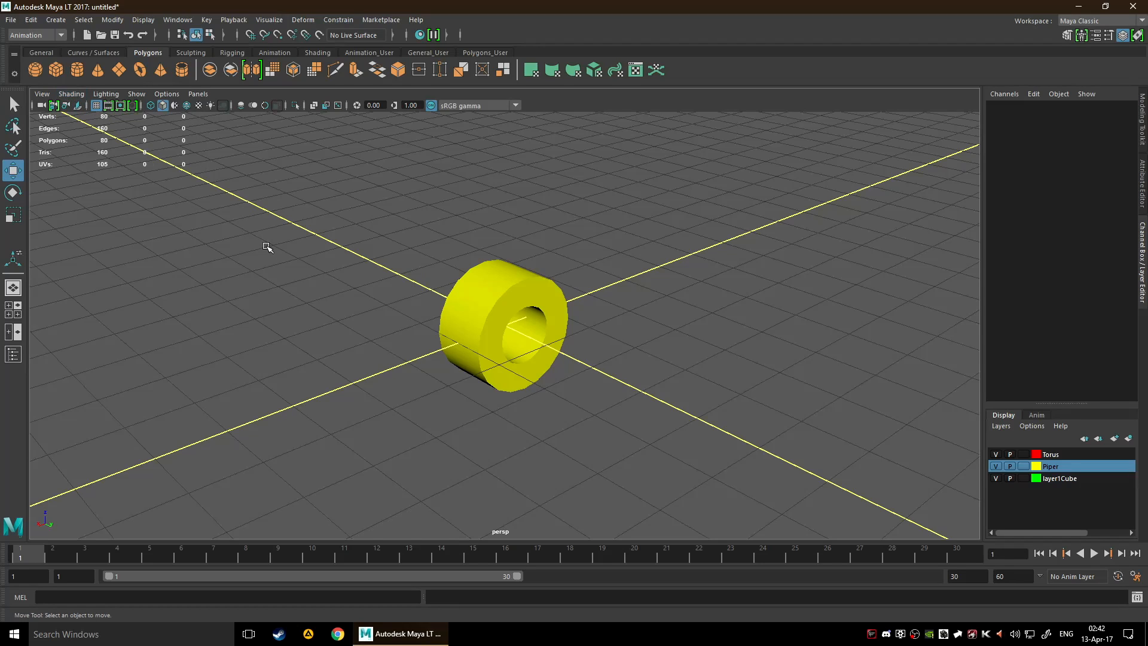
# Open the Viewport 2.0 Options and examine the performance and texture resolution settings.
pyautogui.click(166, 94)
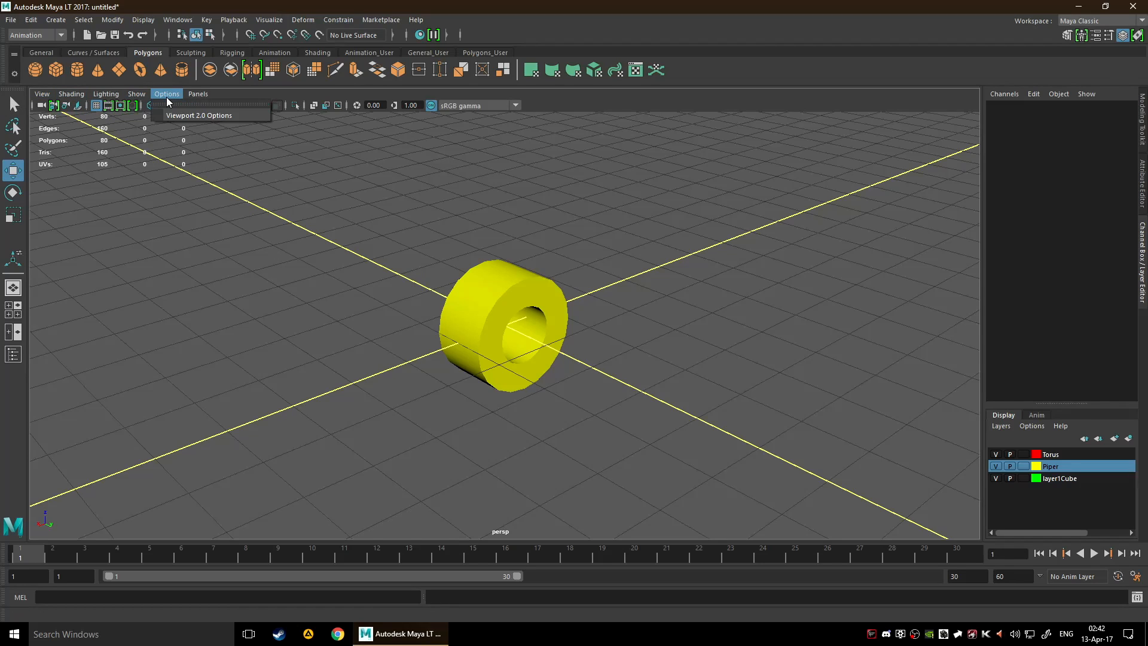
pyautogui.click(179, 115)
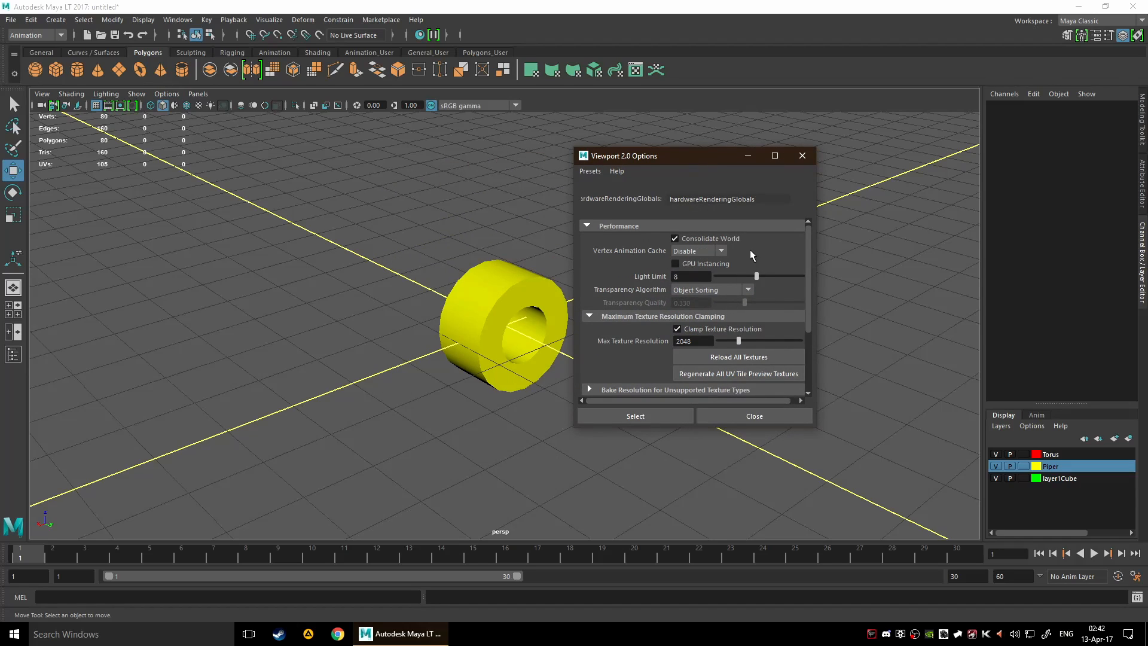
pyautogui.click(720, 250)
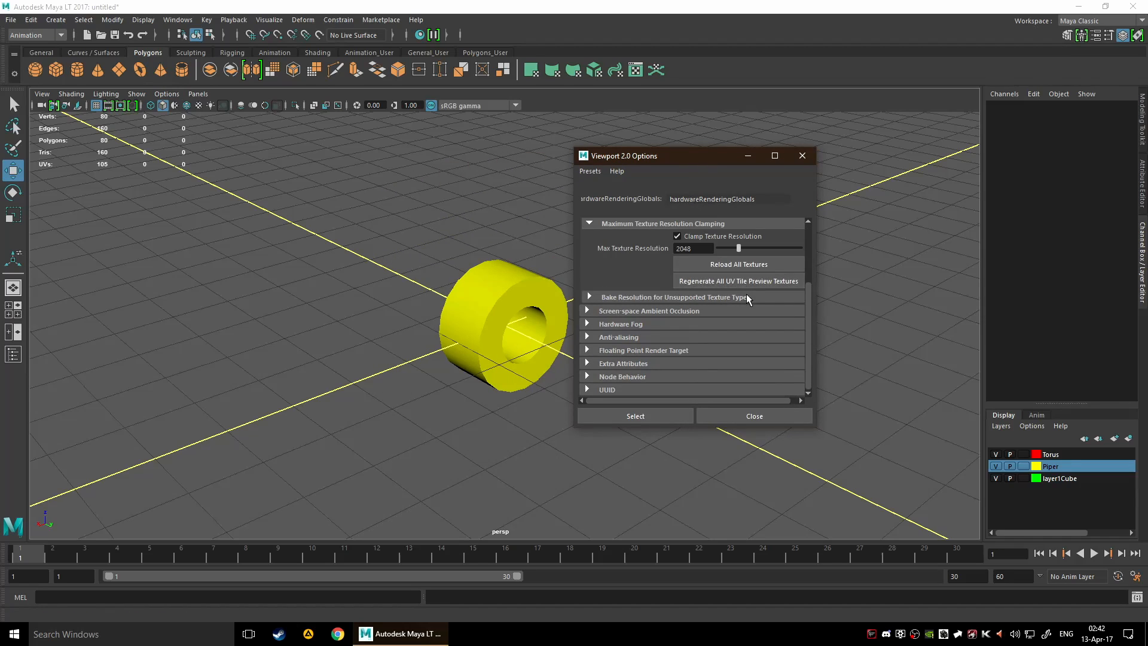
pyautogui.click(750, 261)
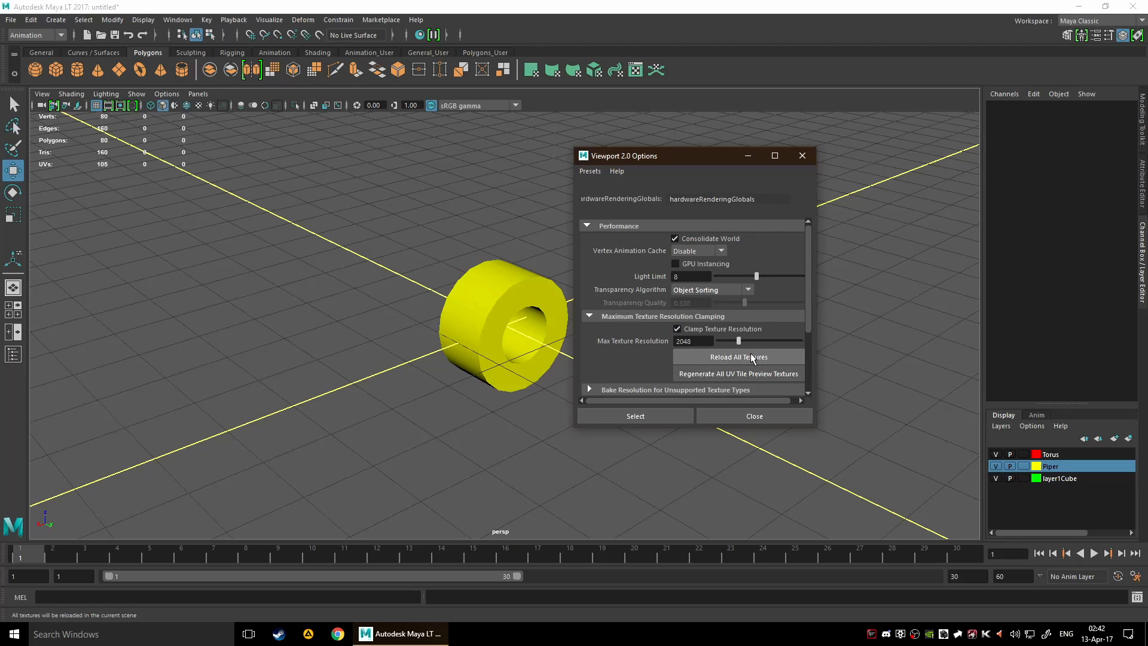
# Examine the Anti-aliasing settings in the Viewport 2.0 Options and close the options window.
pyautogui.scroll(-3, 666, 353)
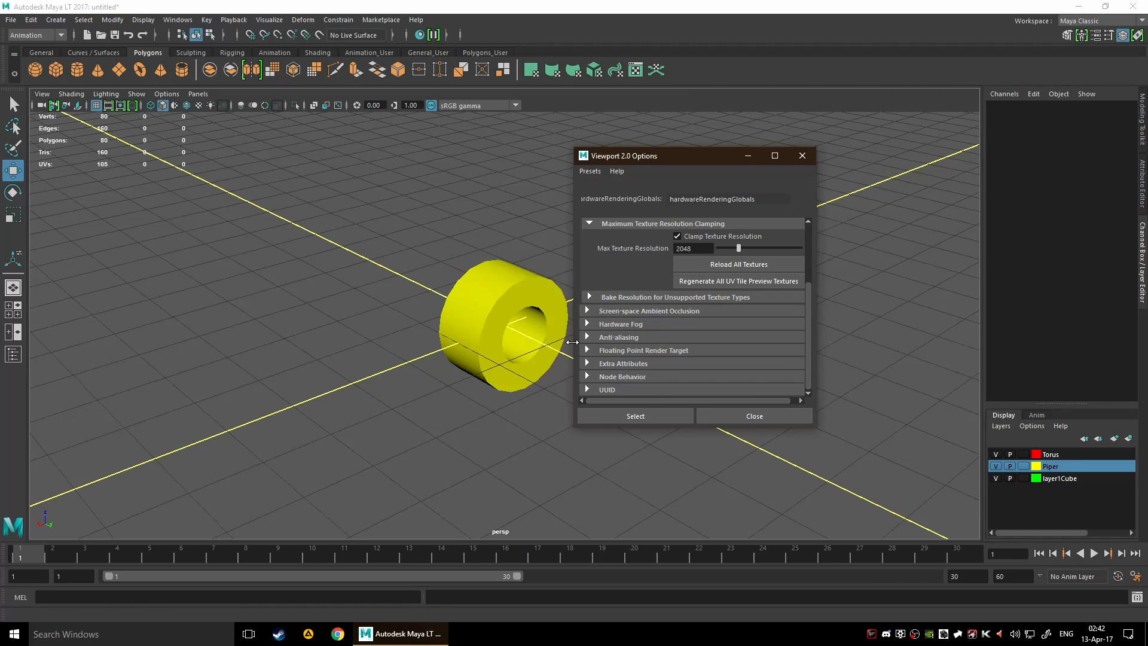
pyautogui.click(616, 338)
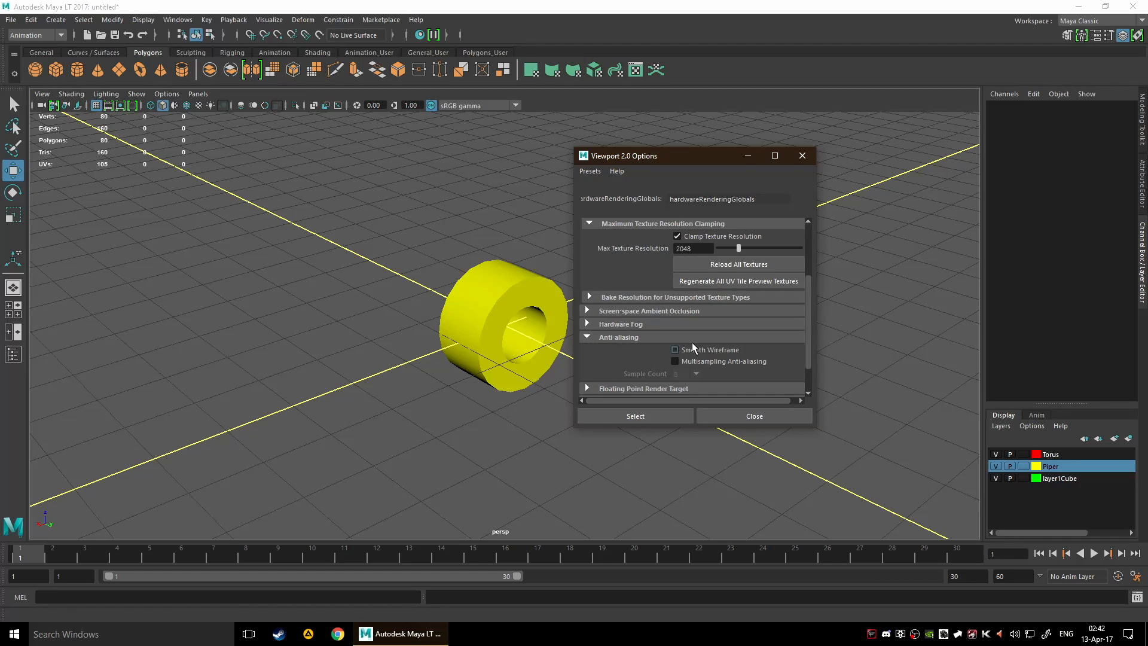
pyautogui.scroll(3, 727, 361)
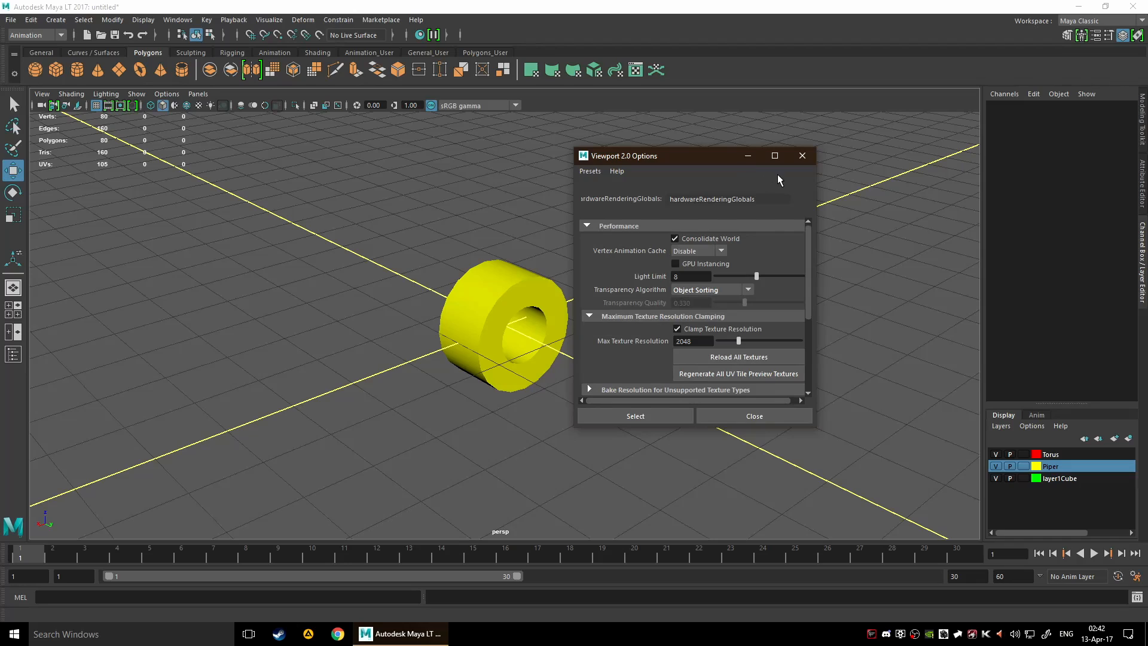
pyautogui.click(802, 155)
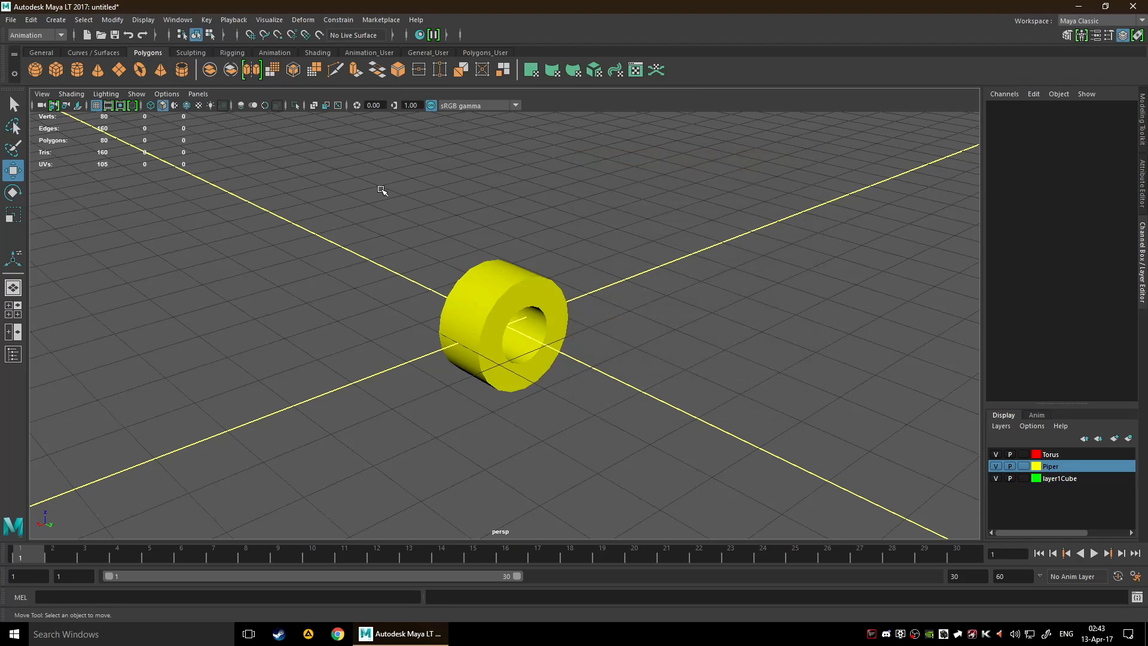
# Look over the viewport's panel choices, view the panel list in the Panel Editor and close it.
pyautogui.click(198, 94)
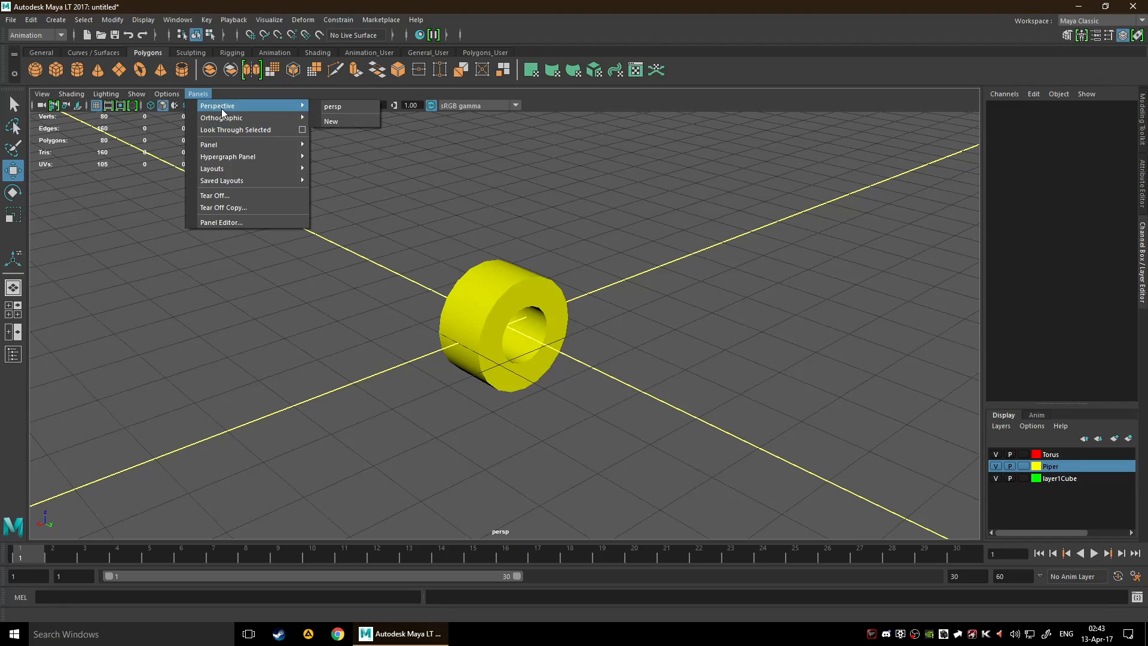
pyautogui.moveTo(259, 160)
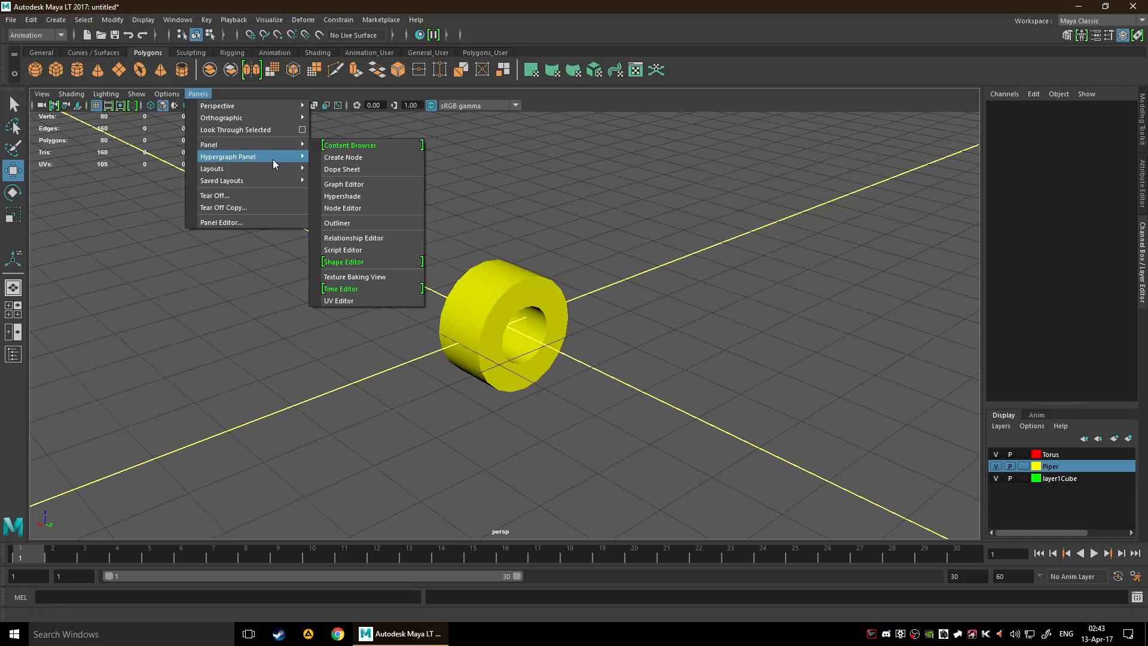
pyautogui.click(264, 223)
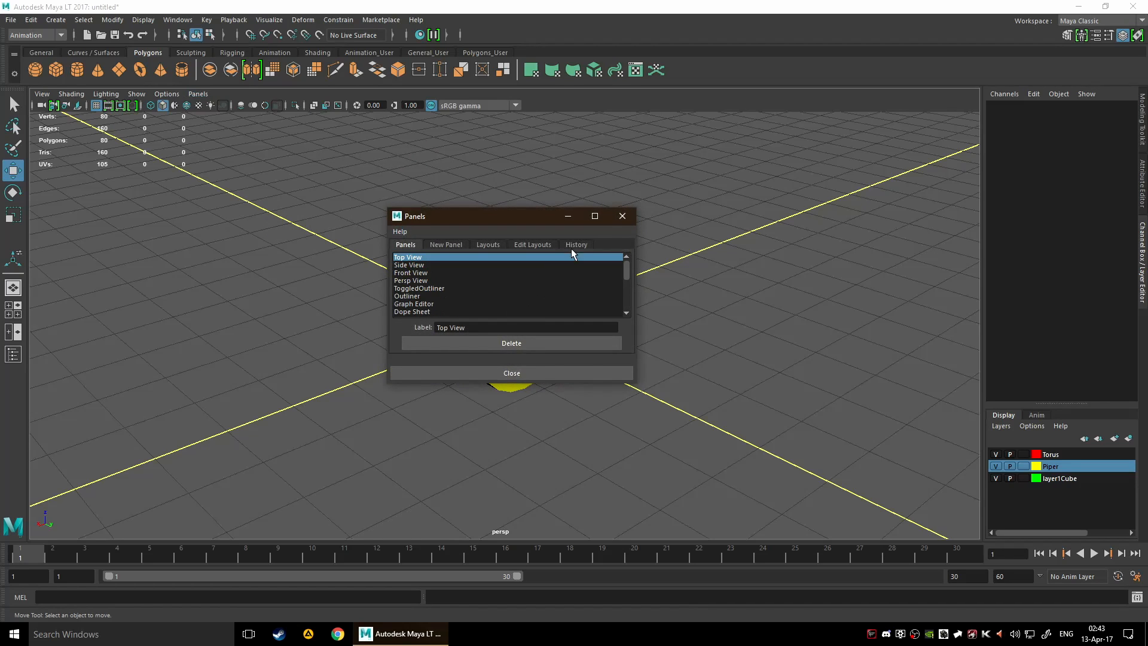
pyautogui.click(622, 216)
# Review the available pane layouts and panel types, along with the workspaces and general editors.
pyautogui.click(203, 94)
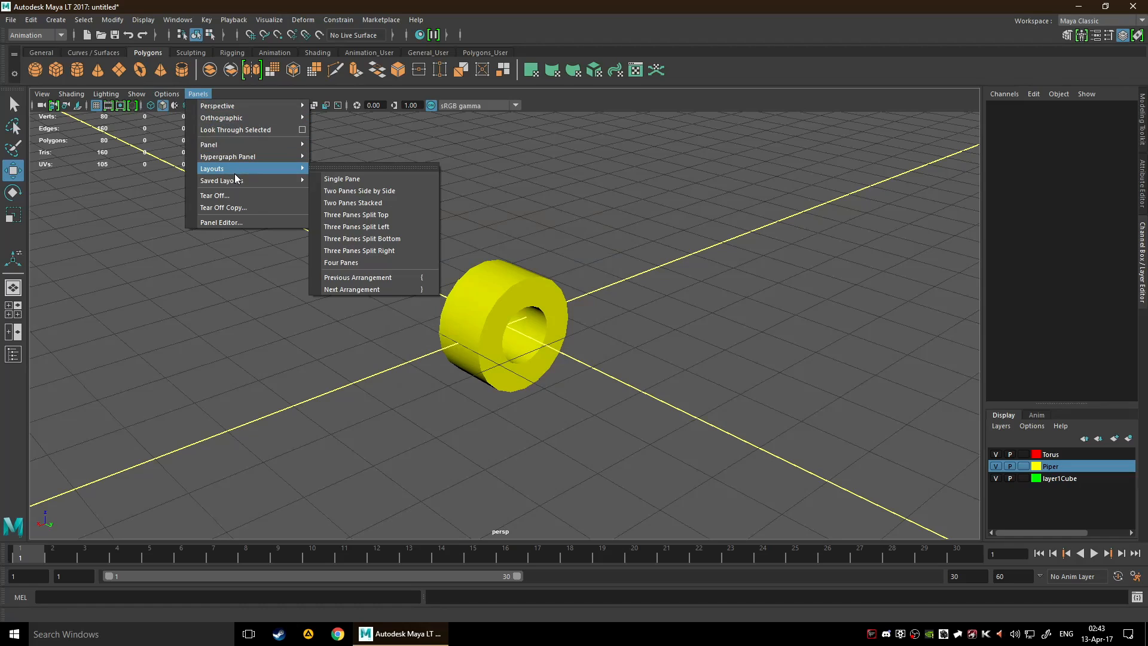
pyautogui.moveTo(250, 180)
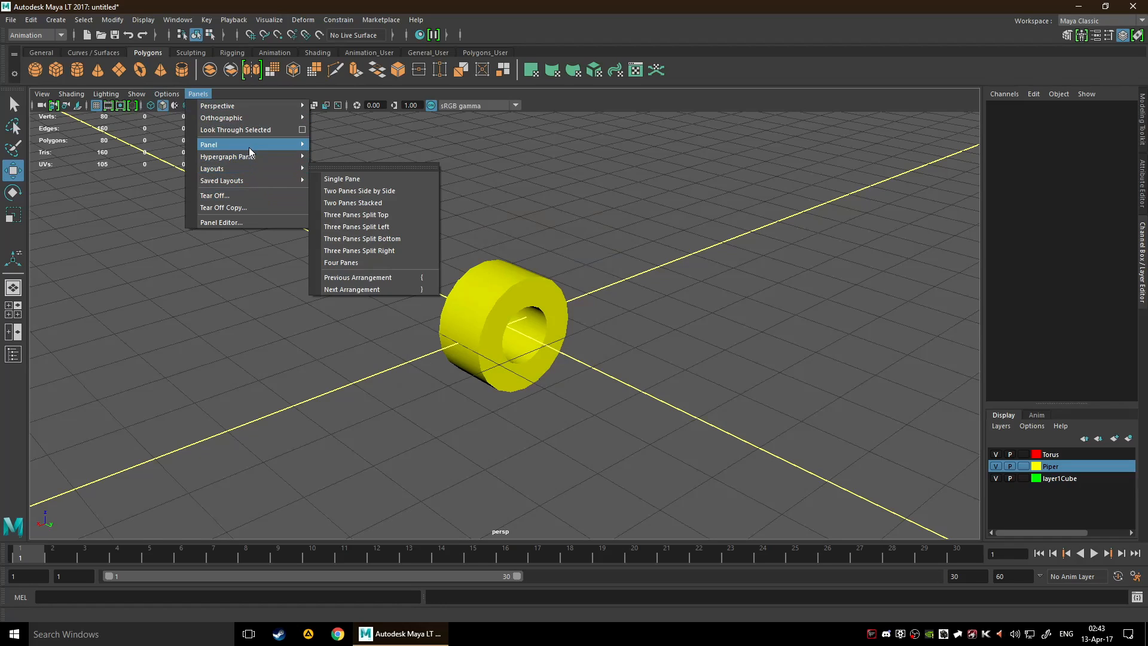
pyautogui.moveTo(249, 145)
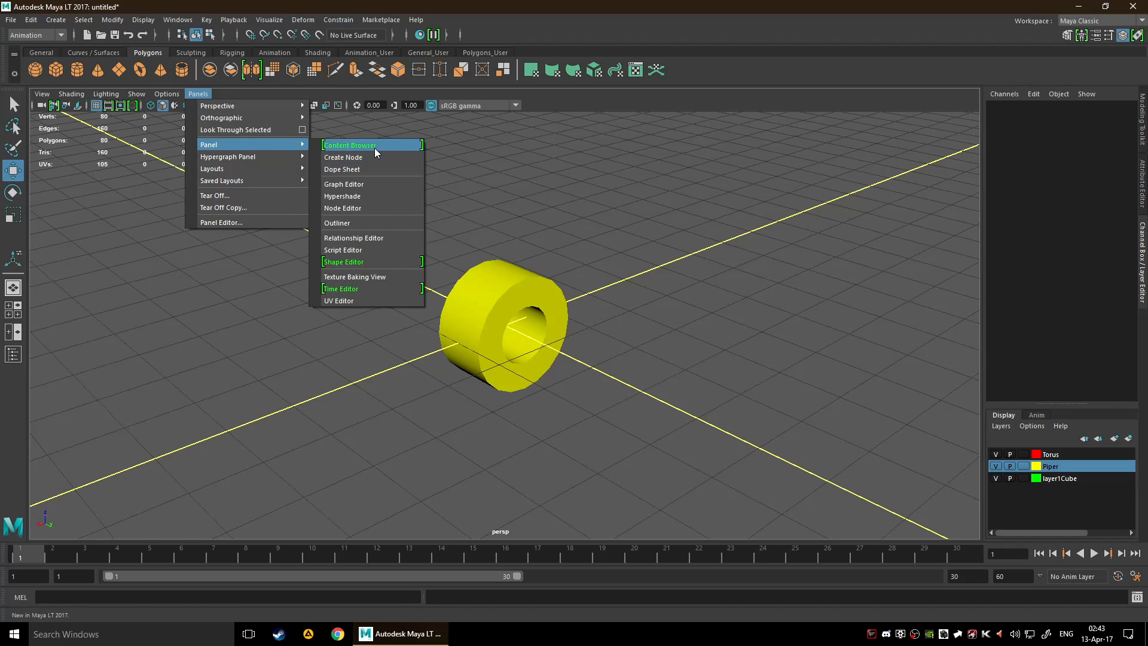
pyautogui.click(177, 19)
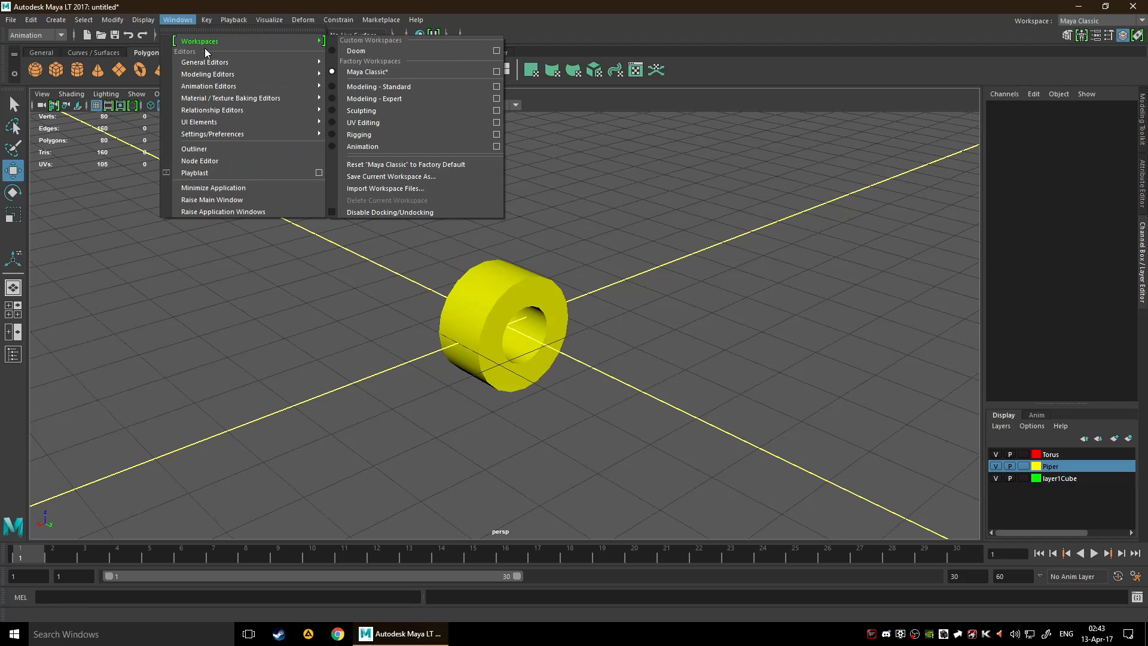
pyautogui.moveTo(218, 60)
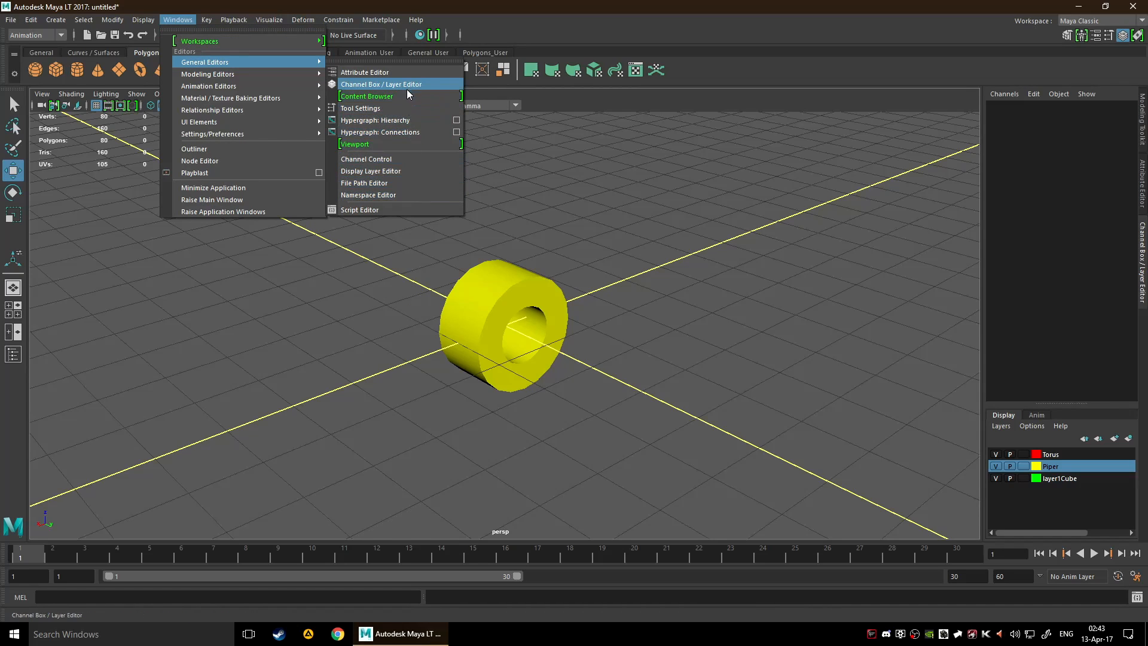
pyautogui.click(532, 188)
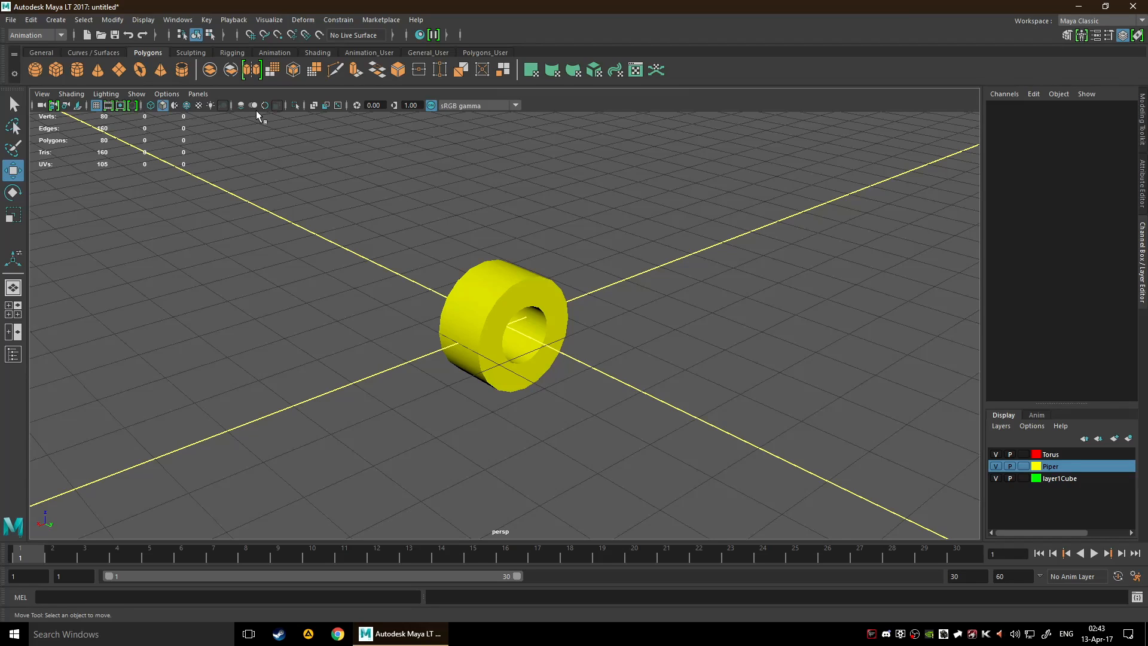
# Review the viewport's object-type display filters, shading modes and camera view commands.
pyautogui.press('space')
pyautogui.click(137, 94)
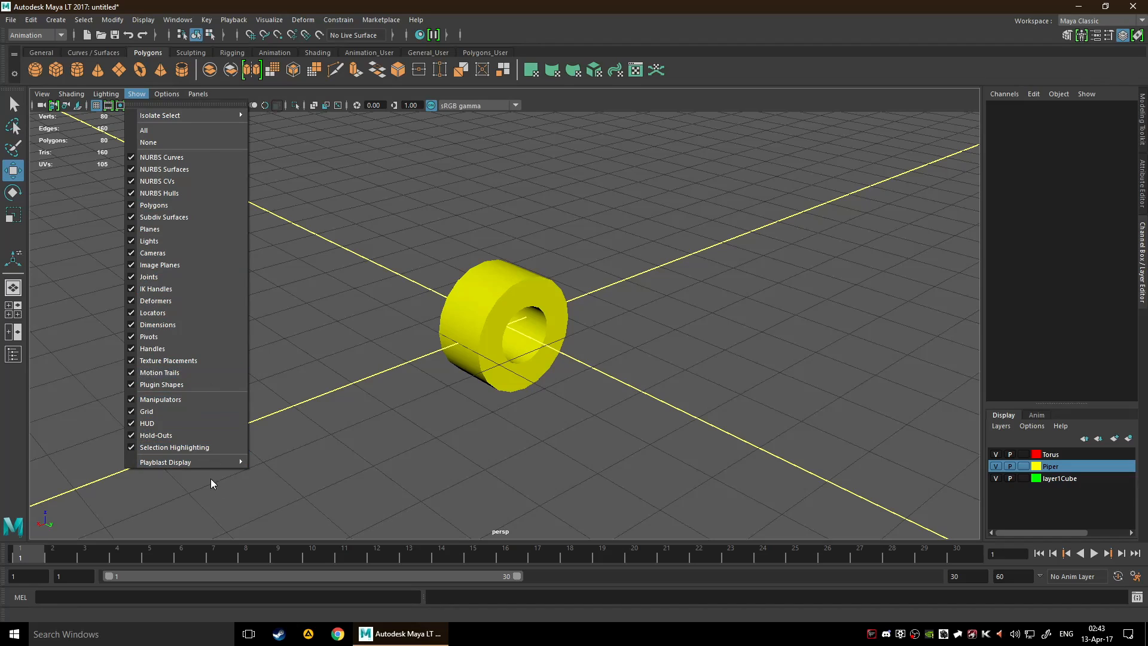
pyautogui.moveTo(90, 96)
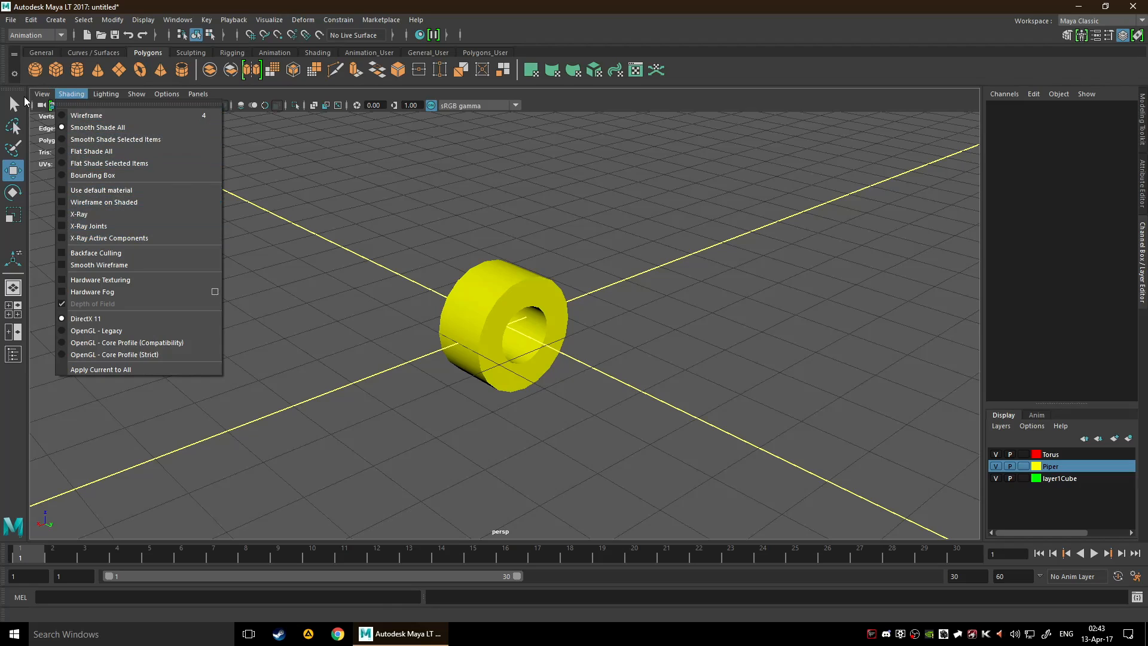
pyautogui.moveTo(42, 94)
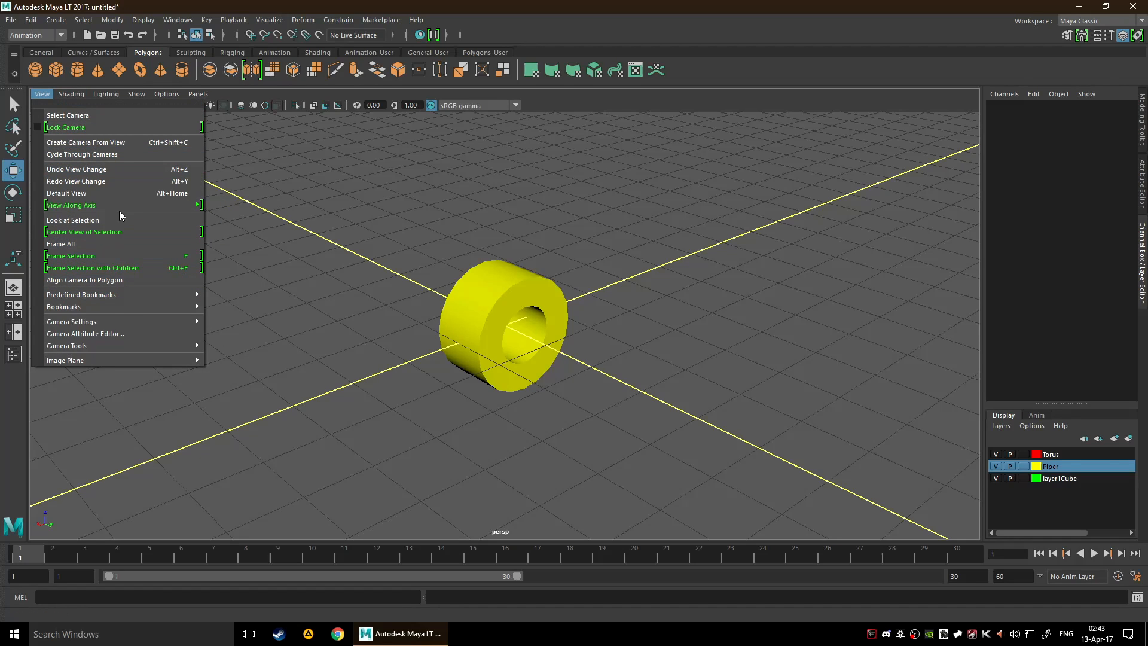
pyautogui.click(362, 373)
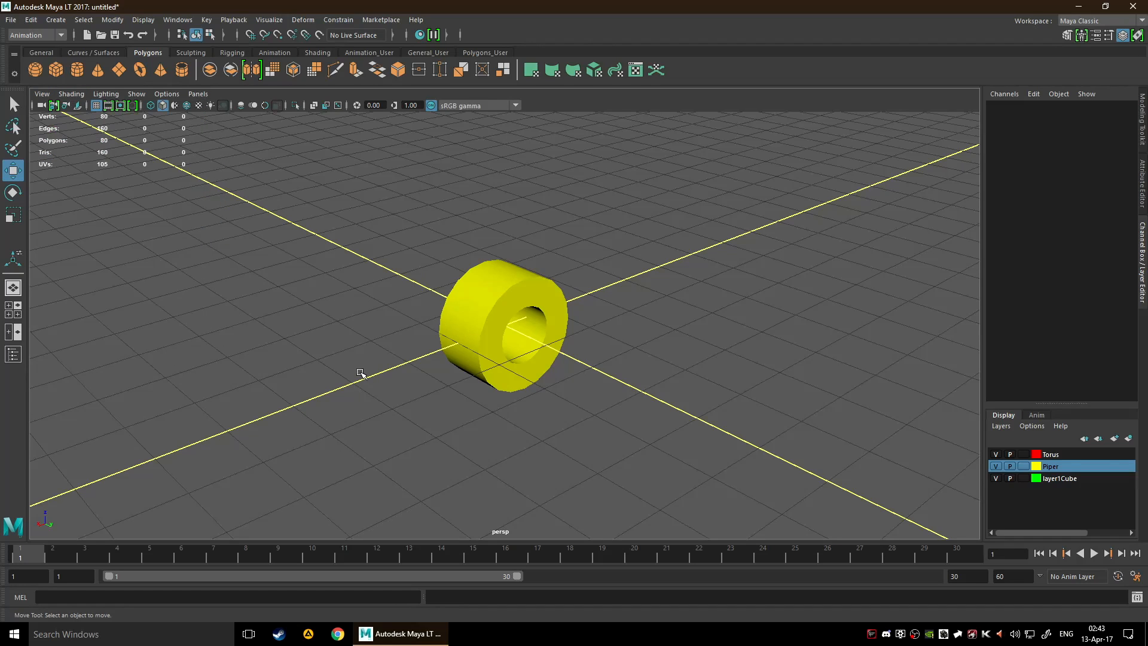
# Select the yellow pipe and delete it from the scene.
pyautogui.moveTo(299, 268); pyautogui.dragTo(727, 398)
pyautogui.scroll(-4, 728, 397)
pyautogui.press('Delete')
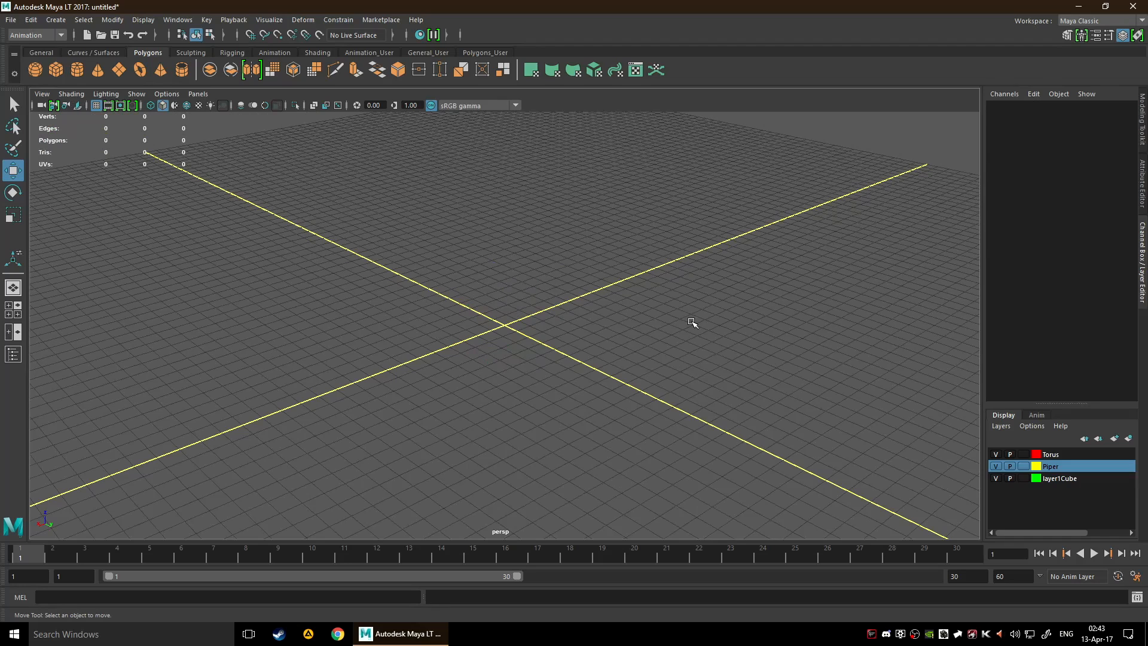
pyautogui.keyDown('alt'); pyautogui.moveTo(692, 322); pyautogui.dragTo(513, 330); pyautogui.keyUp('alt')
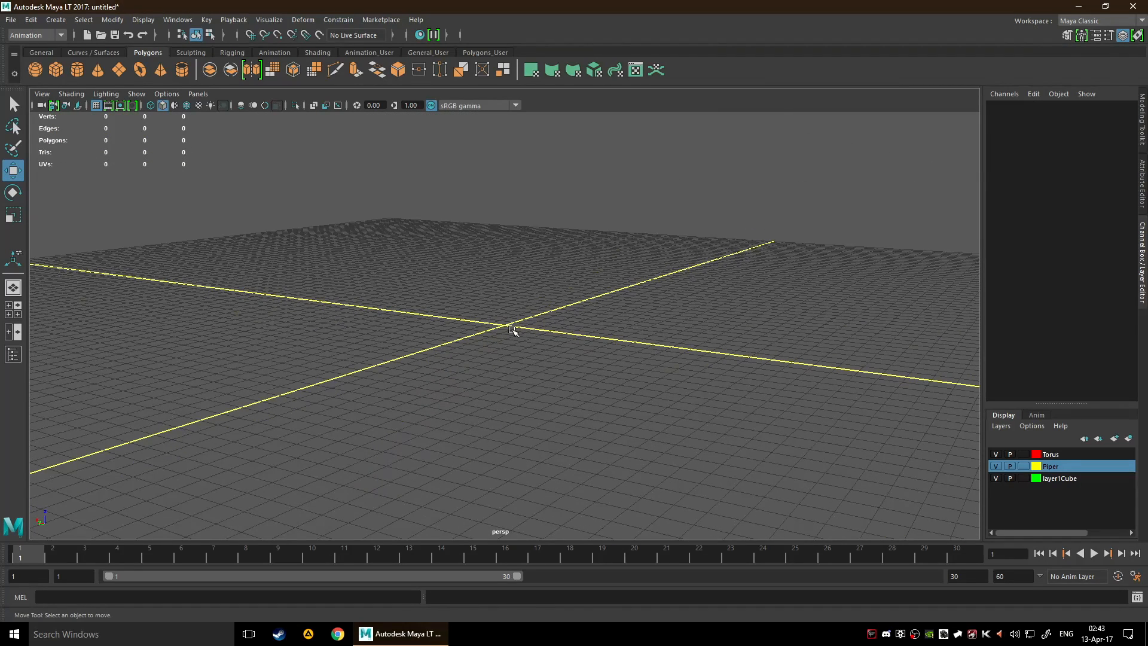